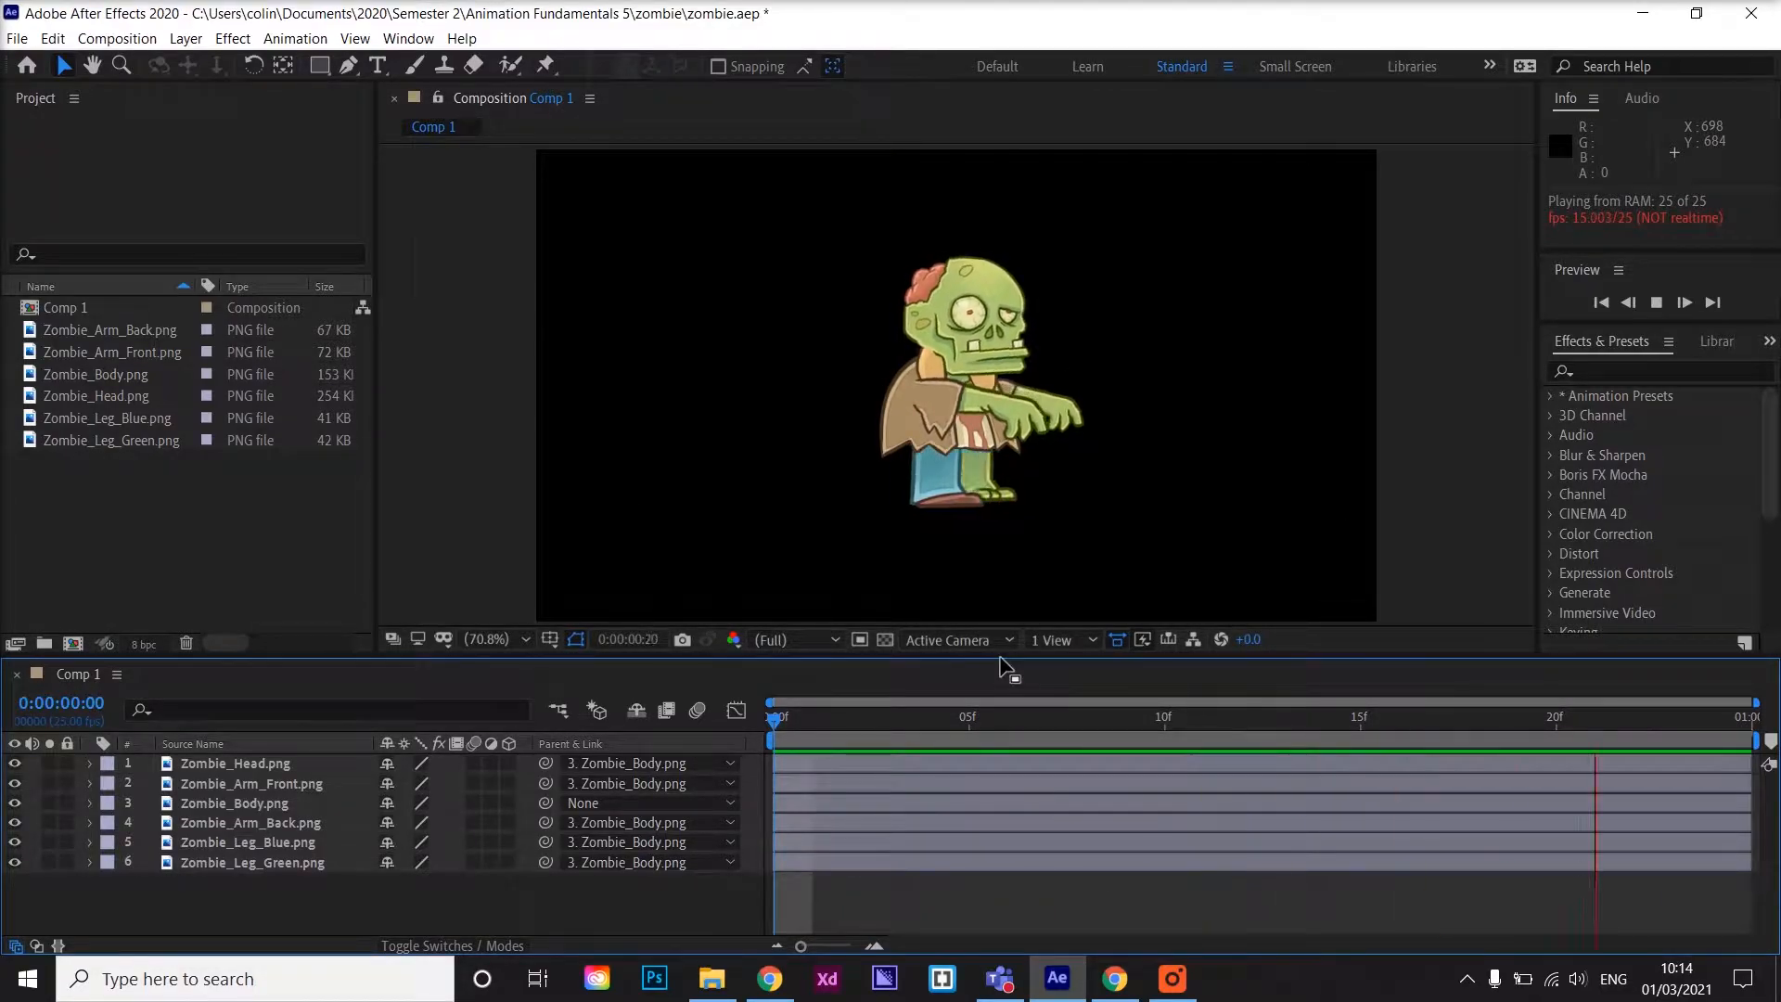
Preview the animation and inspect the keyframed properties of the head and back arm layers, then collapse them
{"action": "key", "text": "space"}
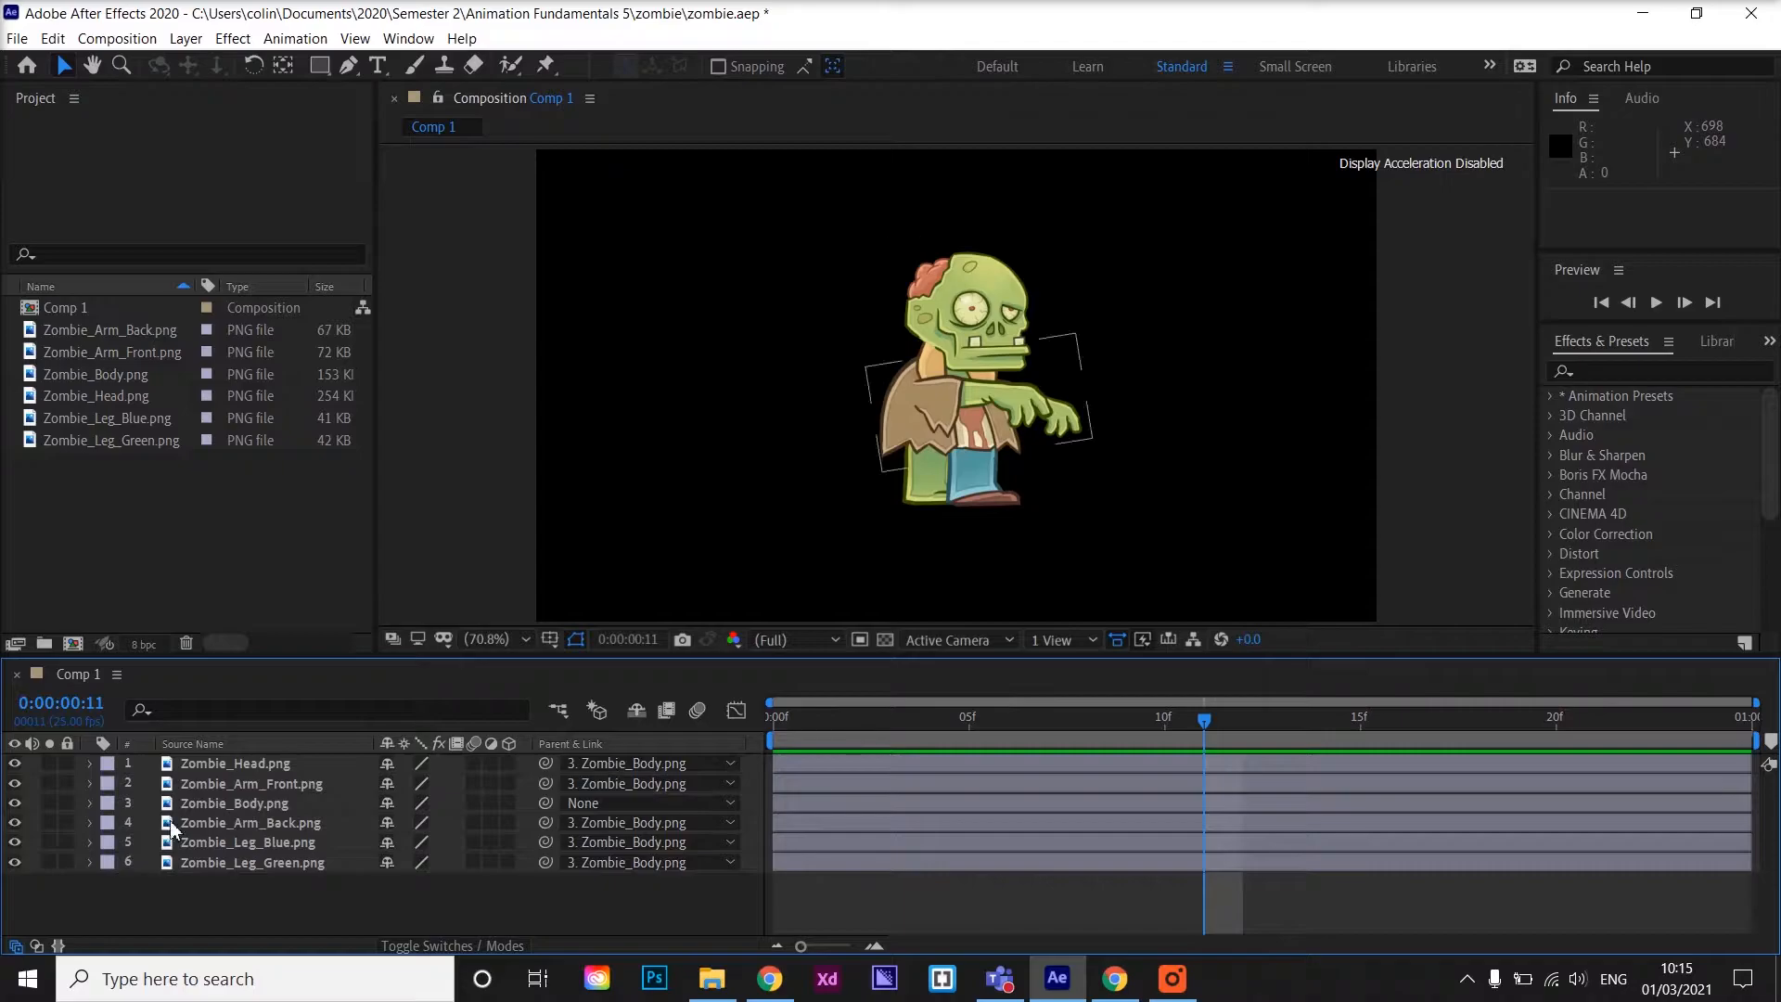
{"action": "left_click", "coordinate": [286, 767]}
{"action": "key", "text": "u"}
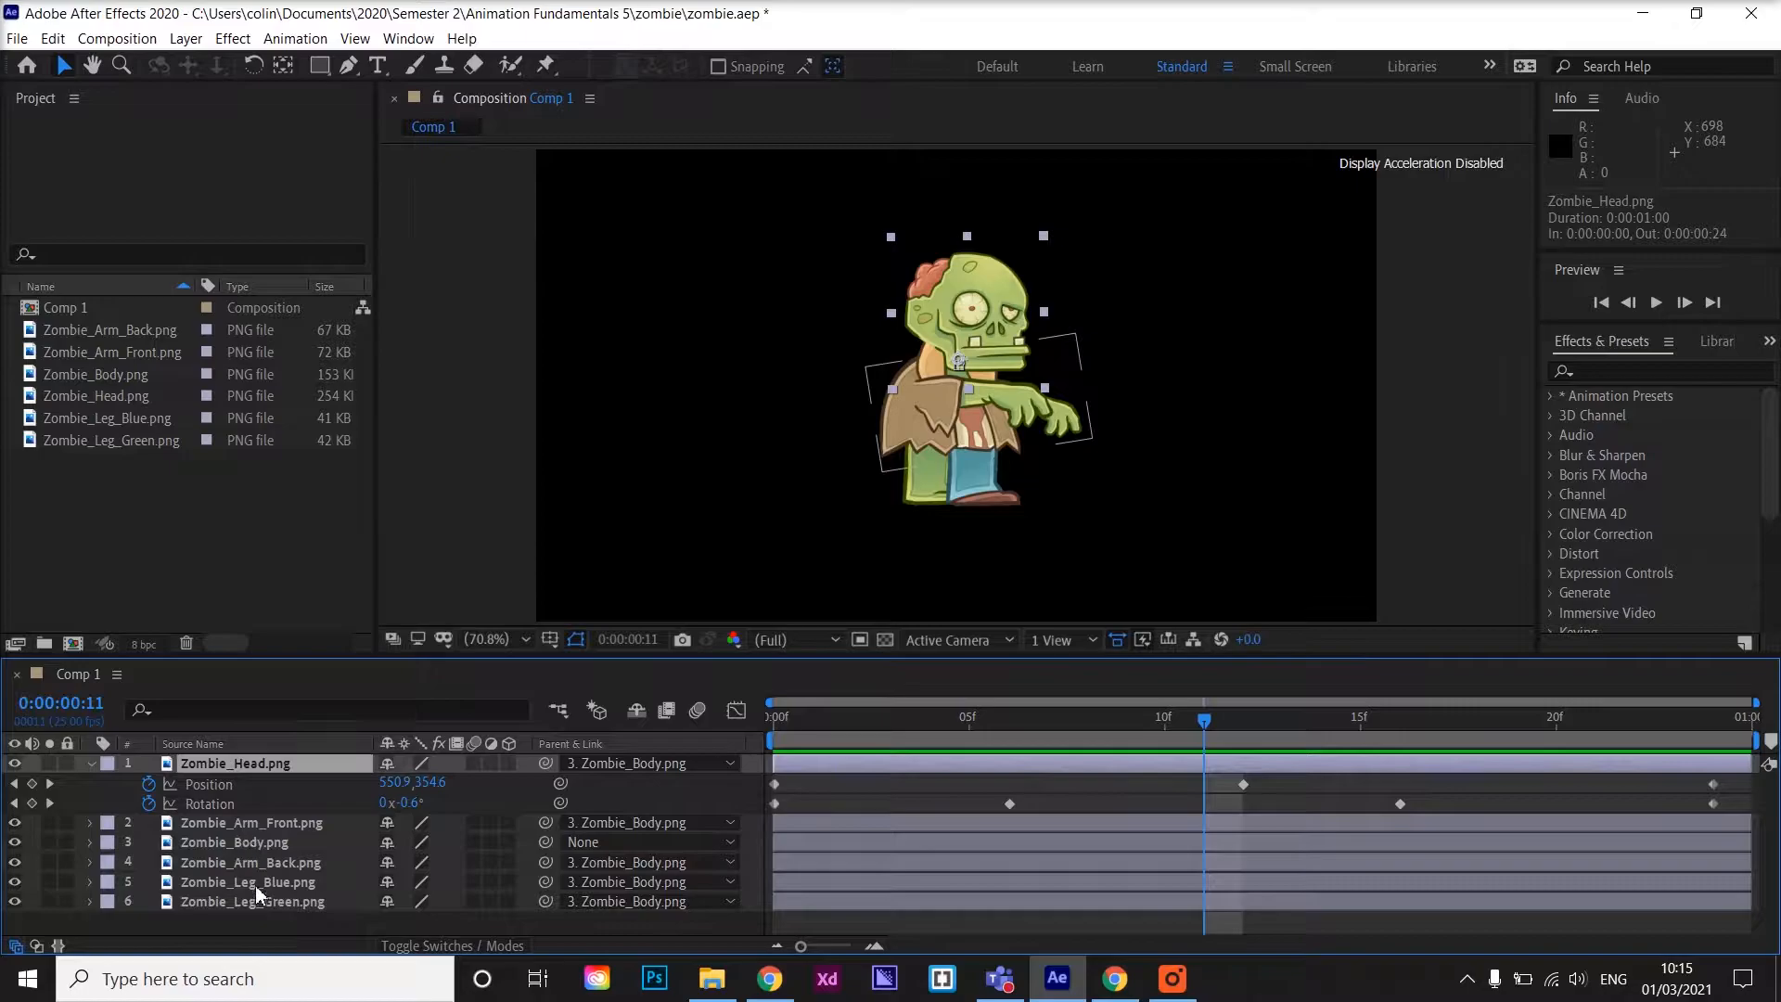
{"action": "left_click", "coordinate": [454, 862]}
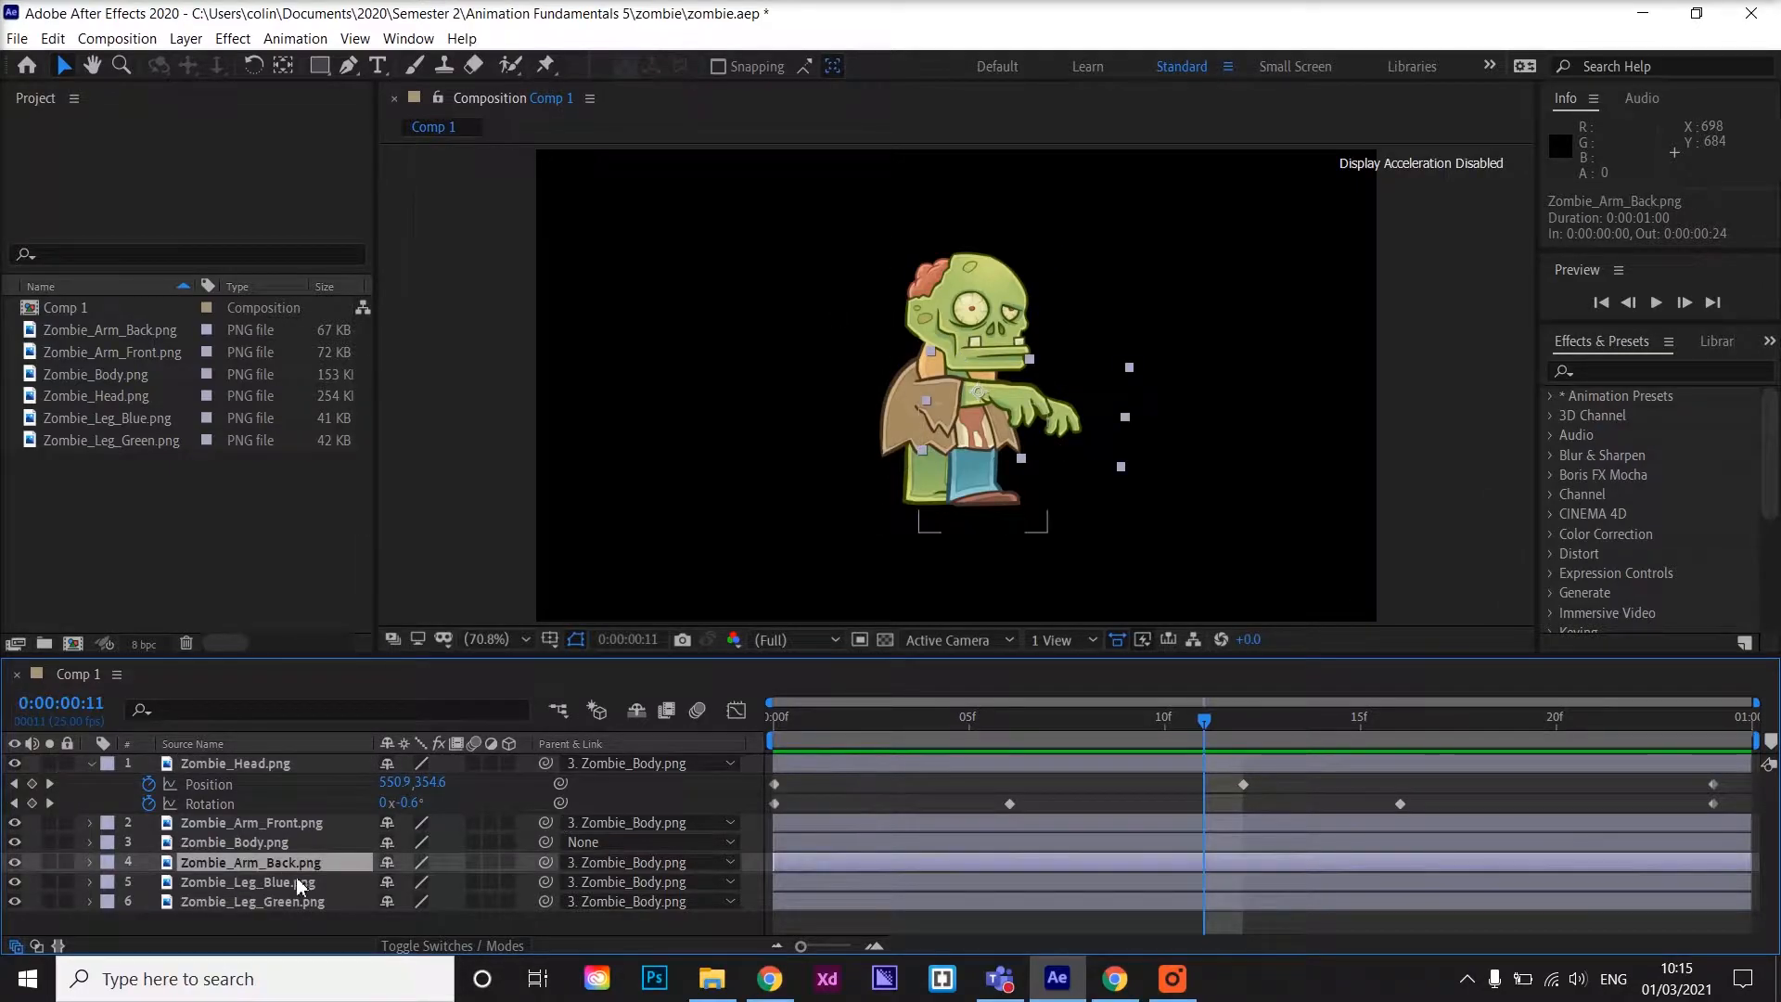
{"action": "key", "text": "r"}
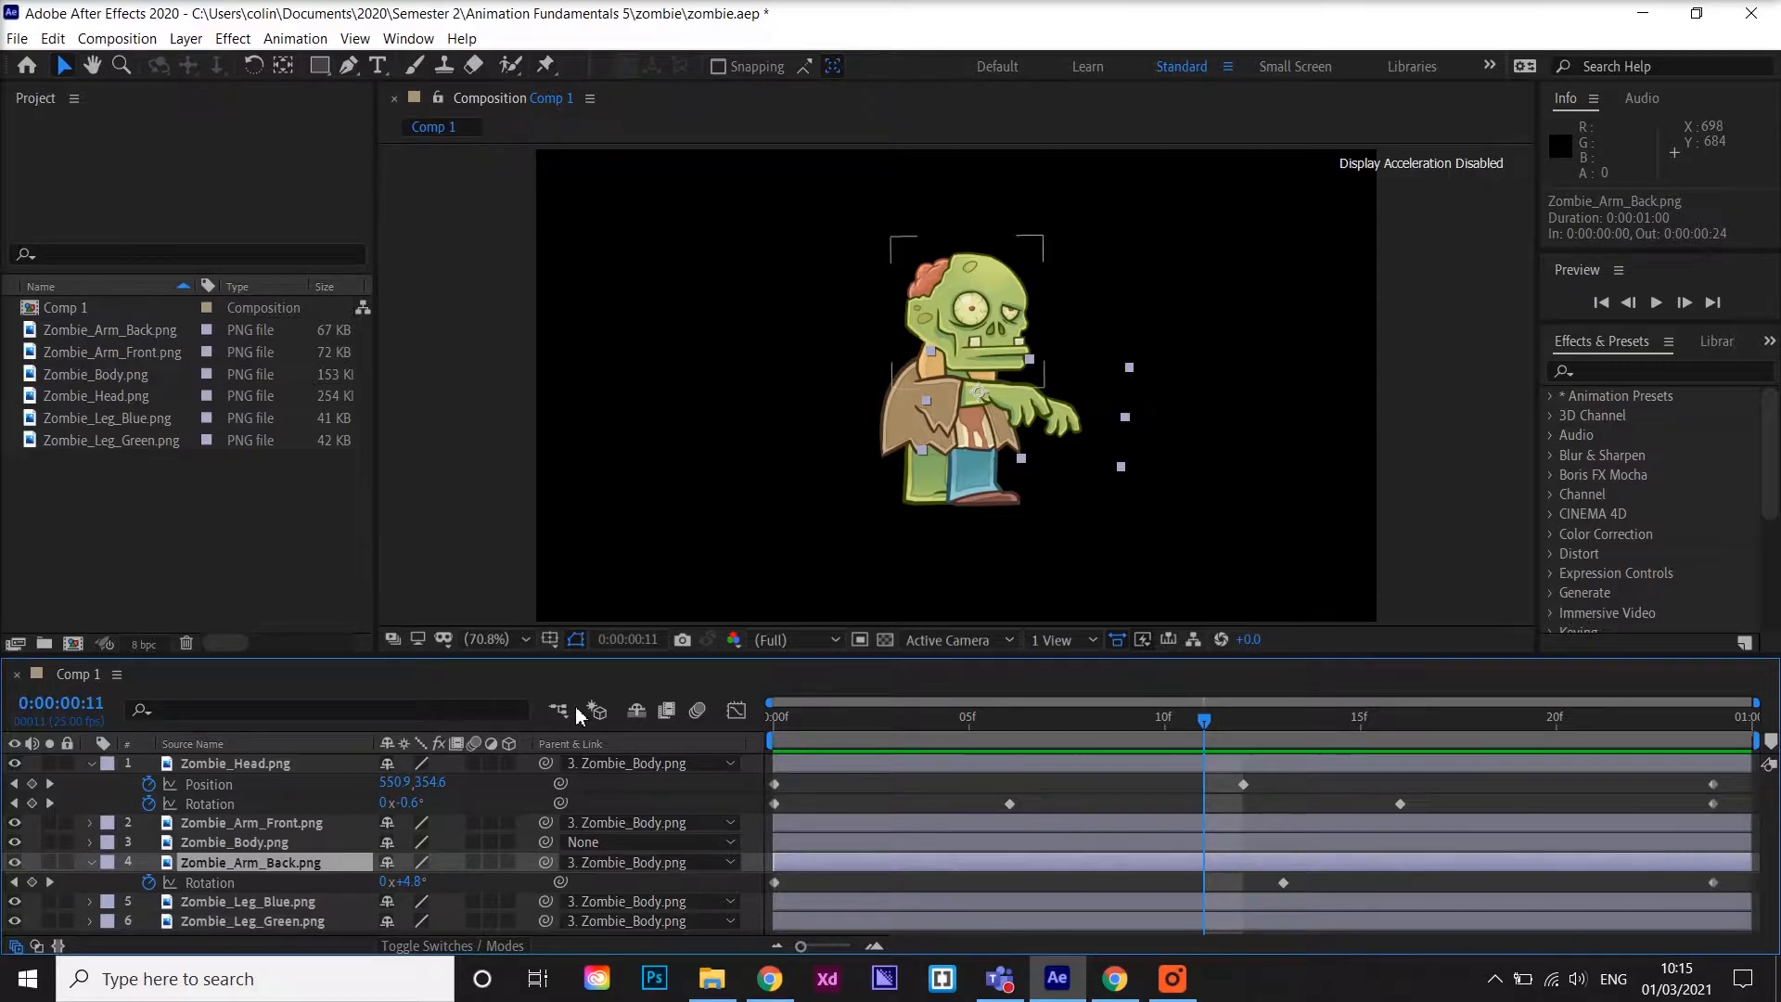
{"action": "left_click", "coordinate": [98, 764]}
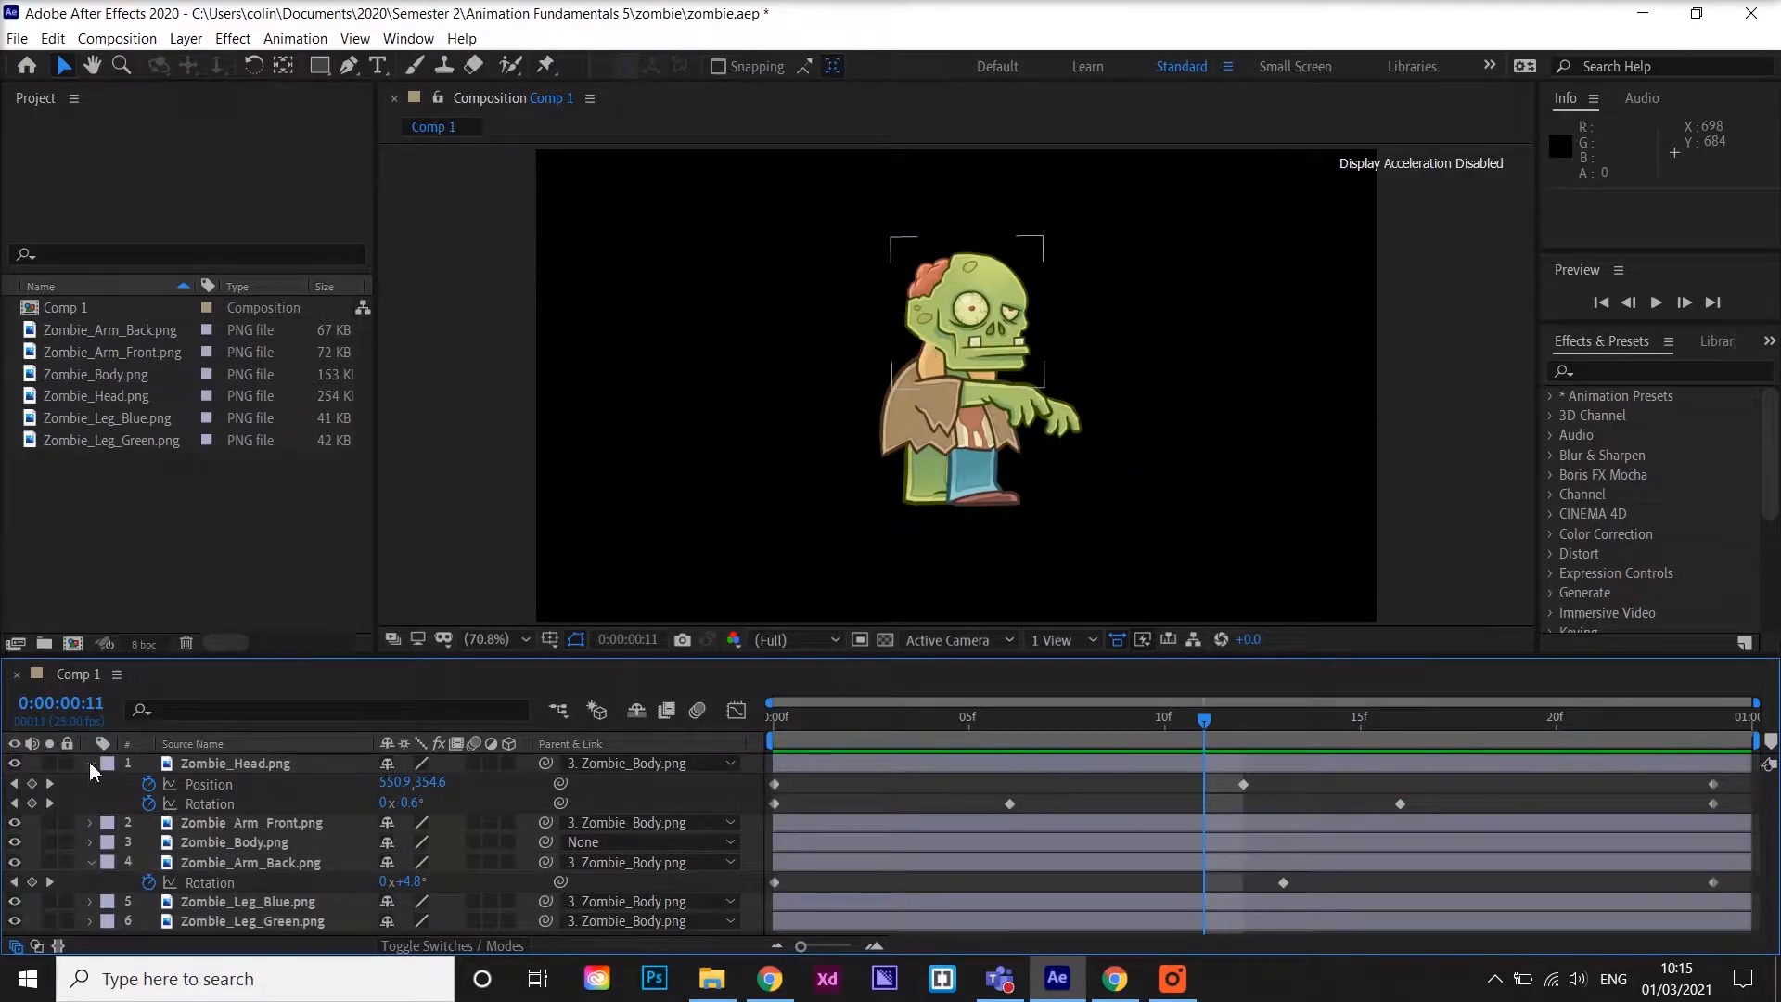
{"action": "left_click", "coordinate": [90, 761]}
{"action": "left_click", "coordinate": [91, 822]}
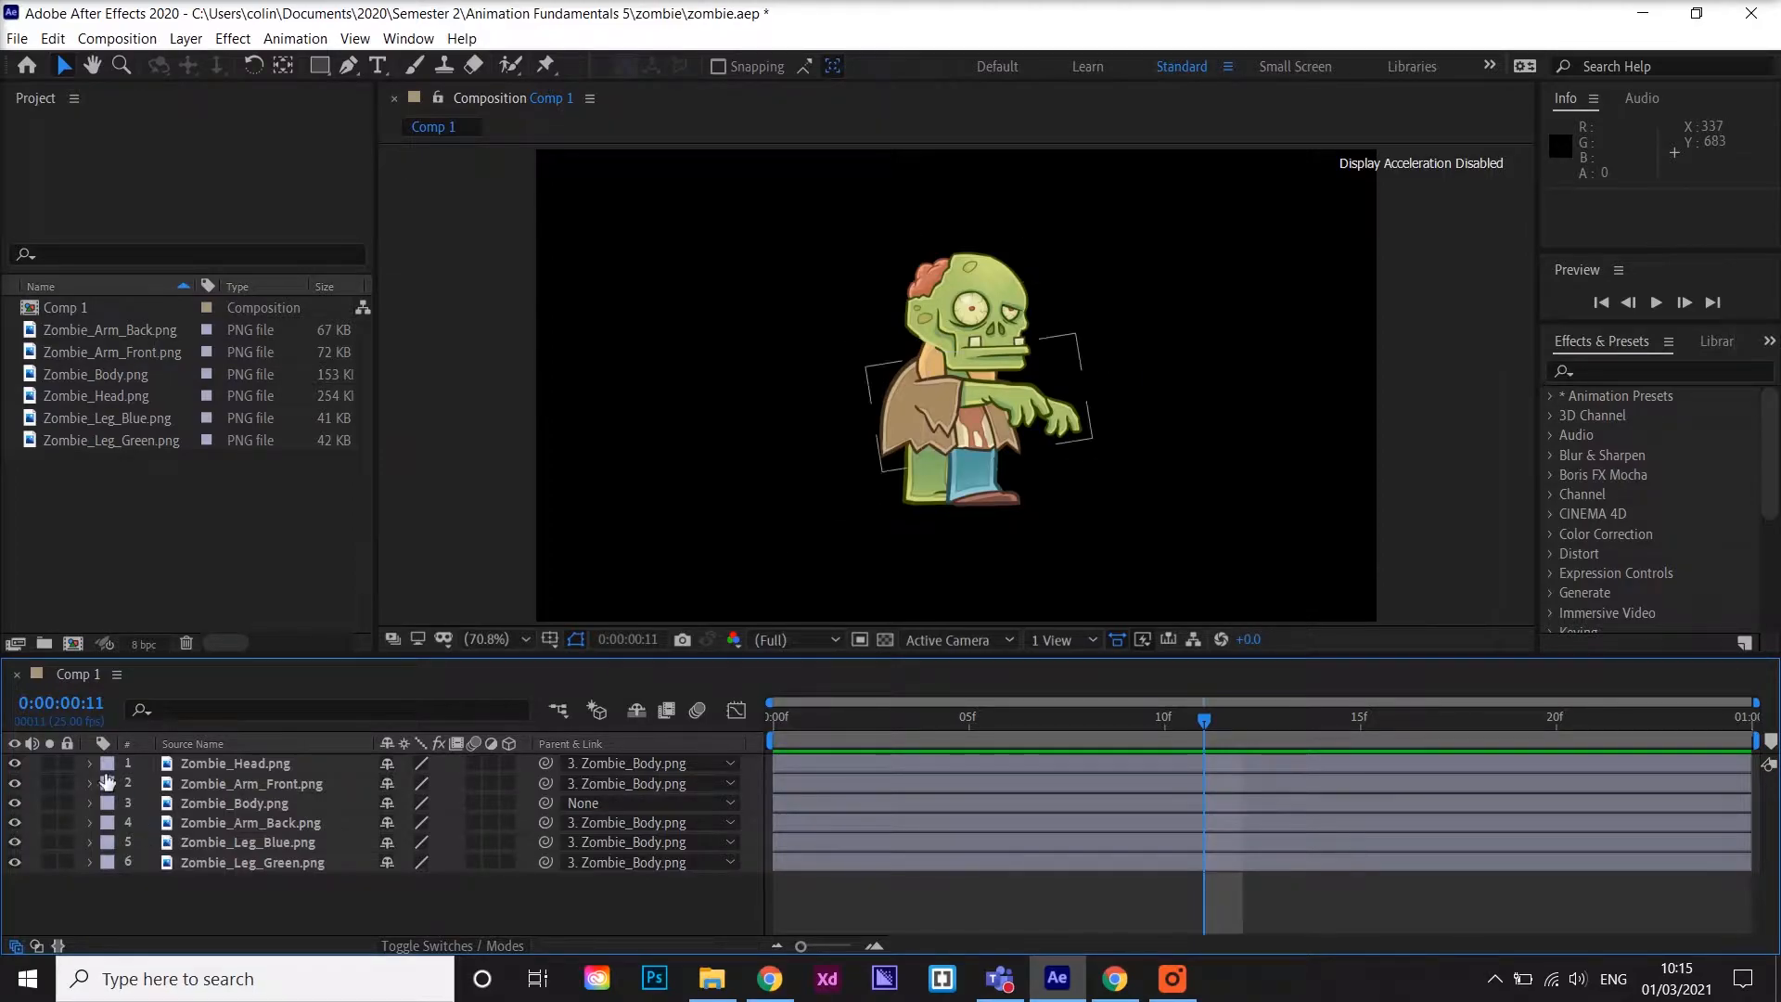
Select all six zombie layers and pre-compose them into a new composition named Zombie
{"action": "left_click_drag", "start_coordinate": [285, 892], "coordinate": [217, 755]}
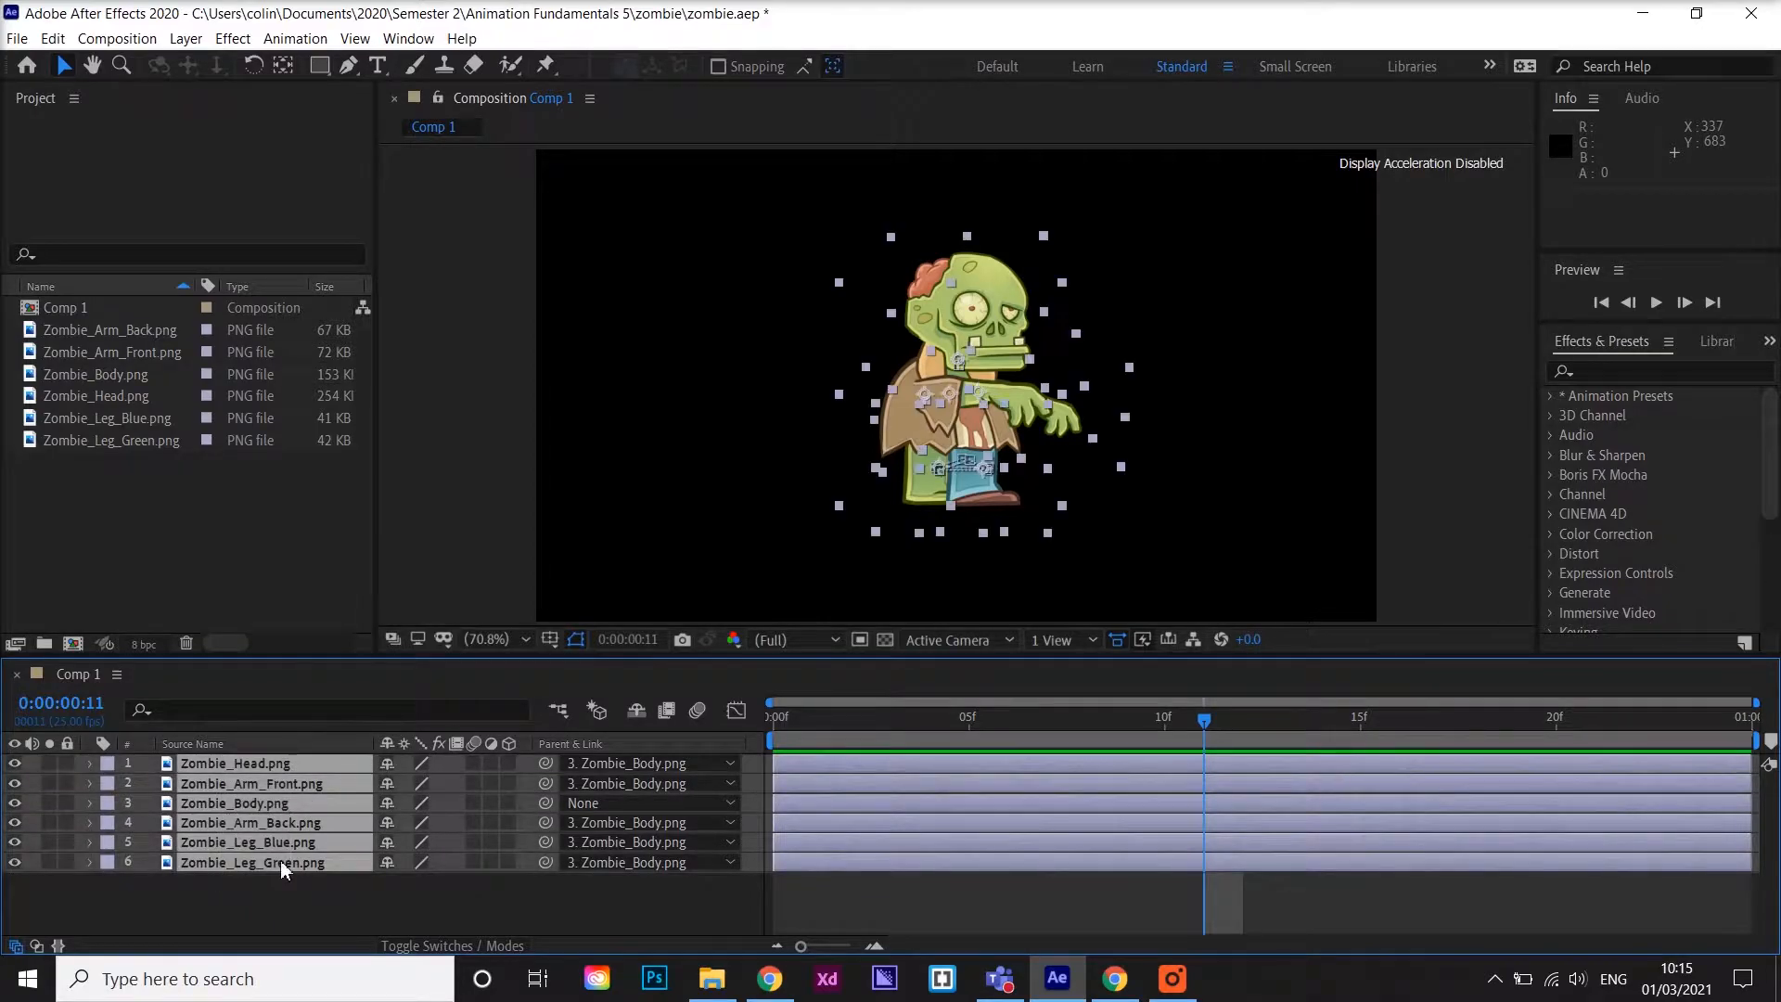
{"action": "right_click", "coordinate": [281, 837]}
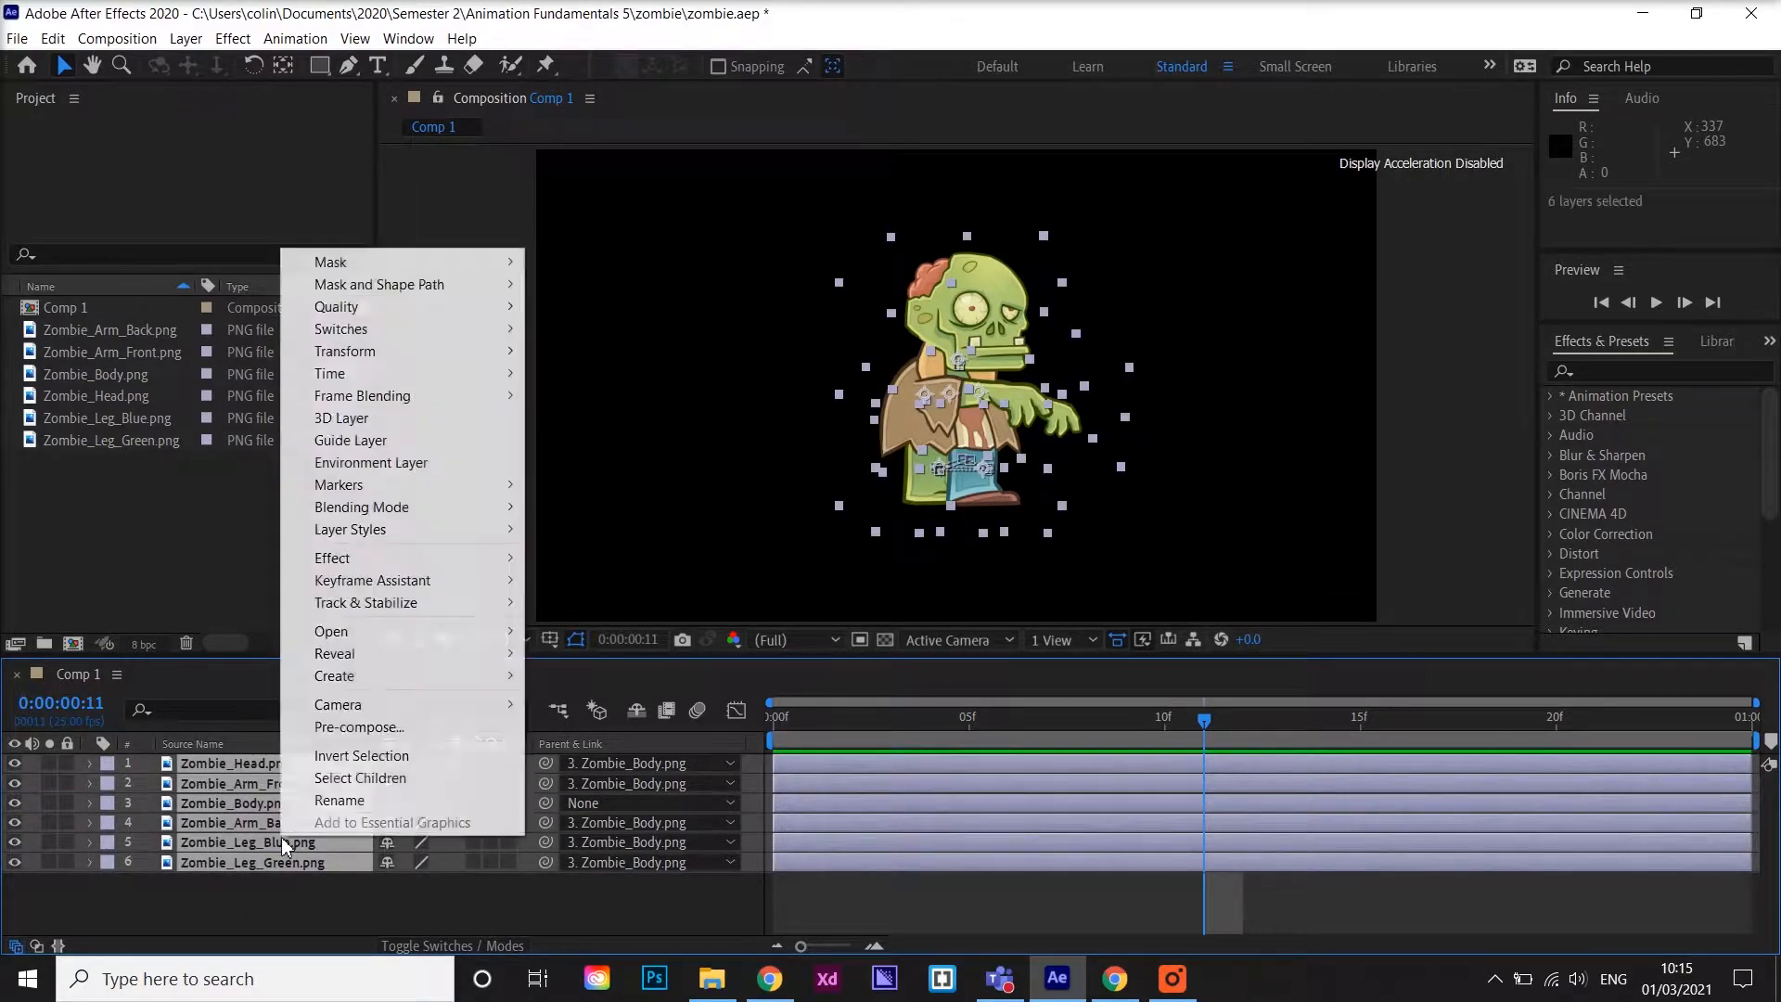
{"action": "left_click", "coordinate": [360, 728]}
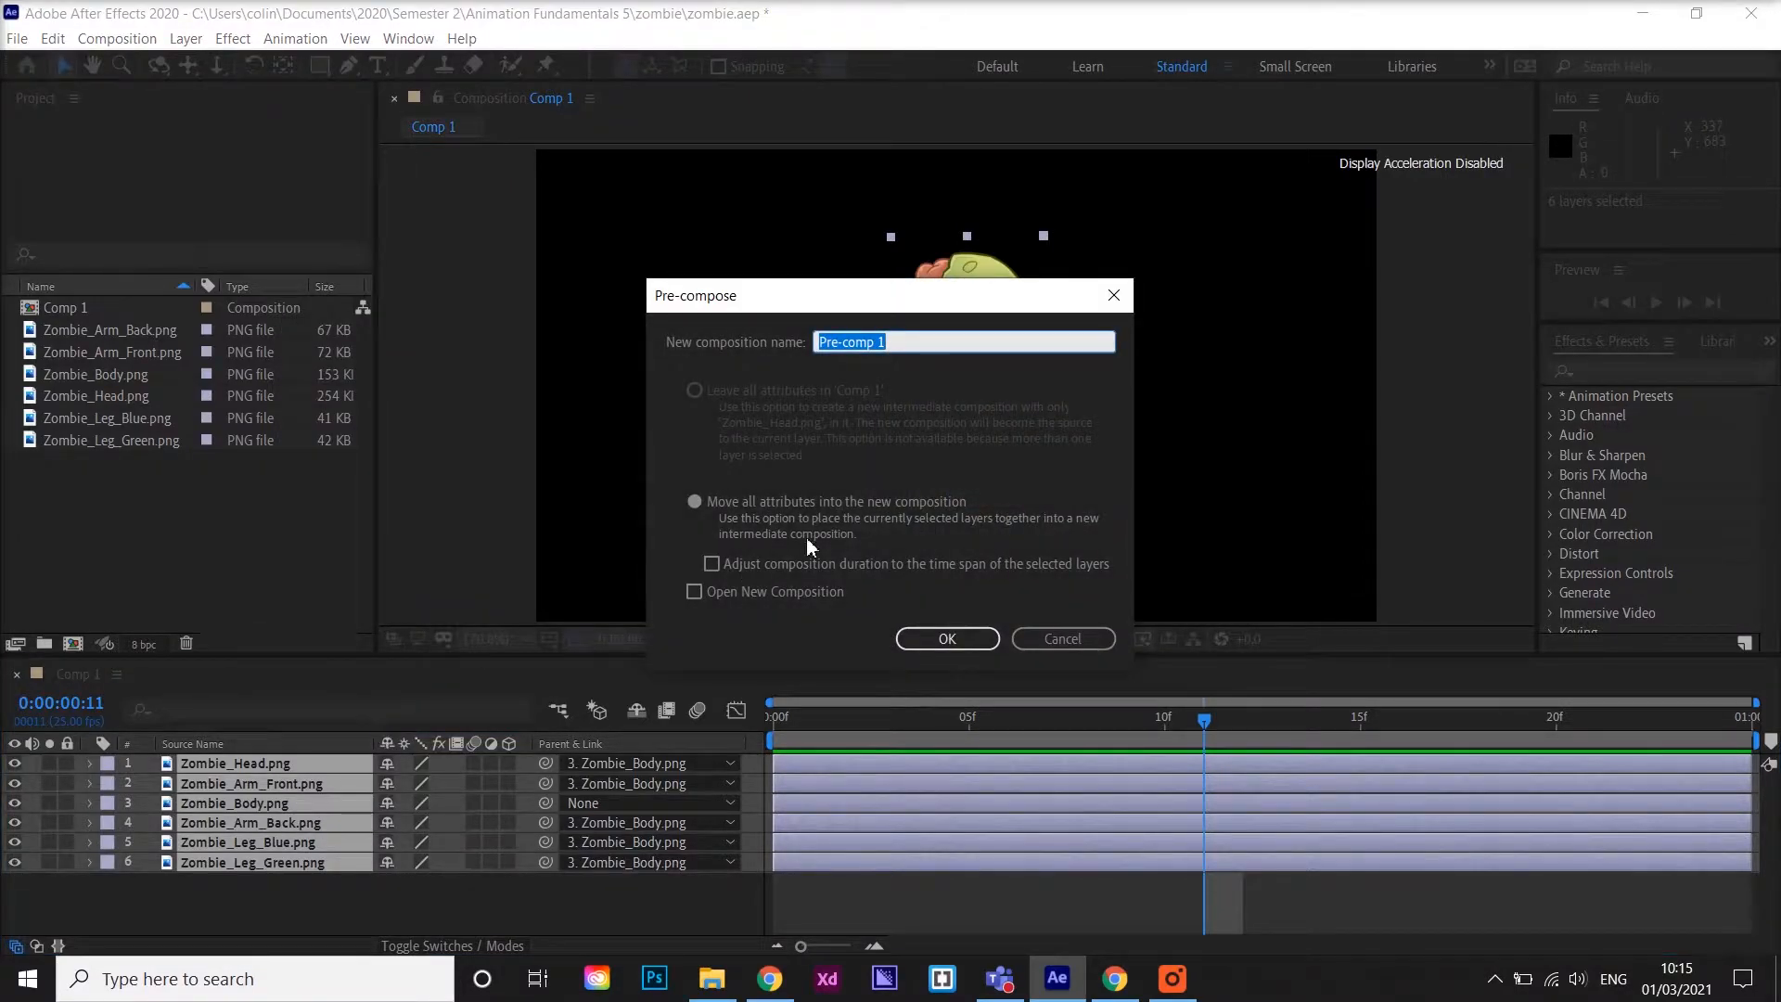
{"action": "type", "text": "Zombie"}
{"action": "key", "text": "Return"}
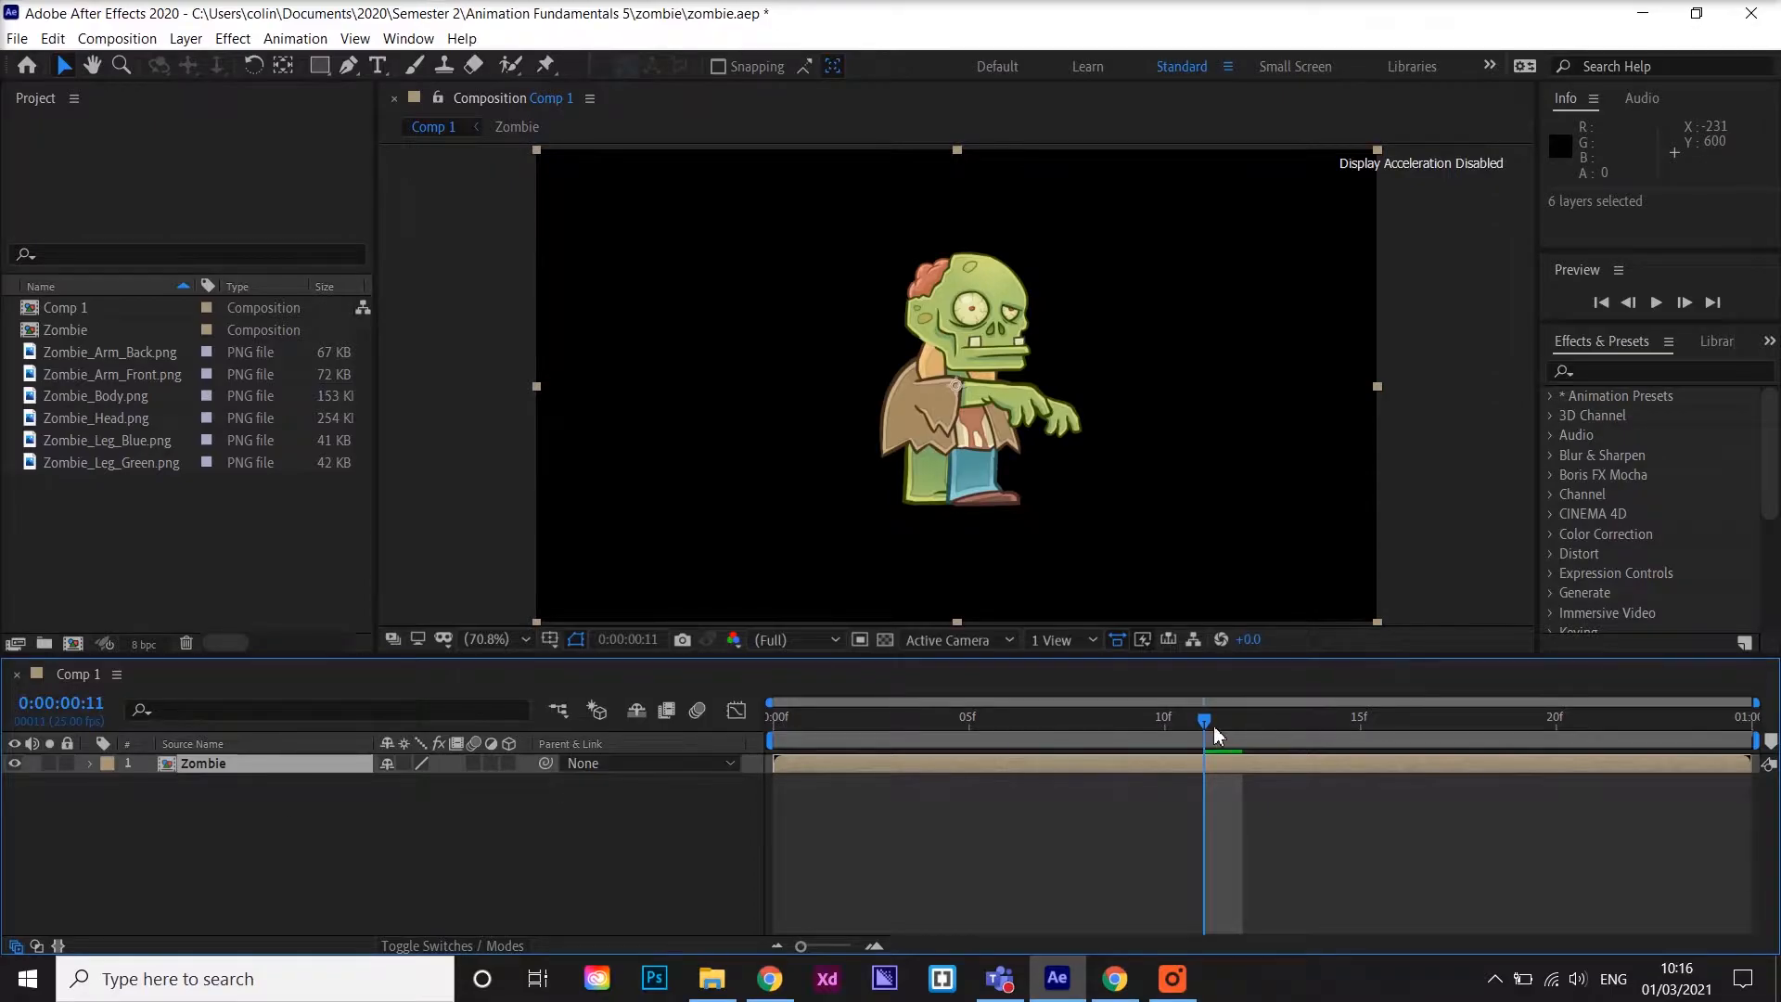
Inspect the Zombie layer and the image files and compositions listed in the project panel
{"action": "left_click_drag", "start_coordinate": [1130, 730], "coordinate": [930, 722]}
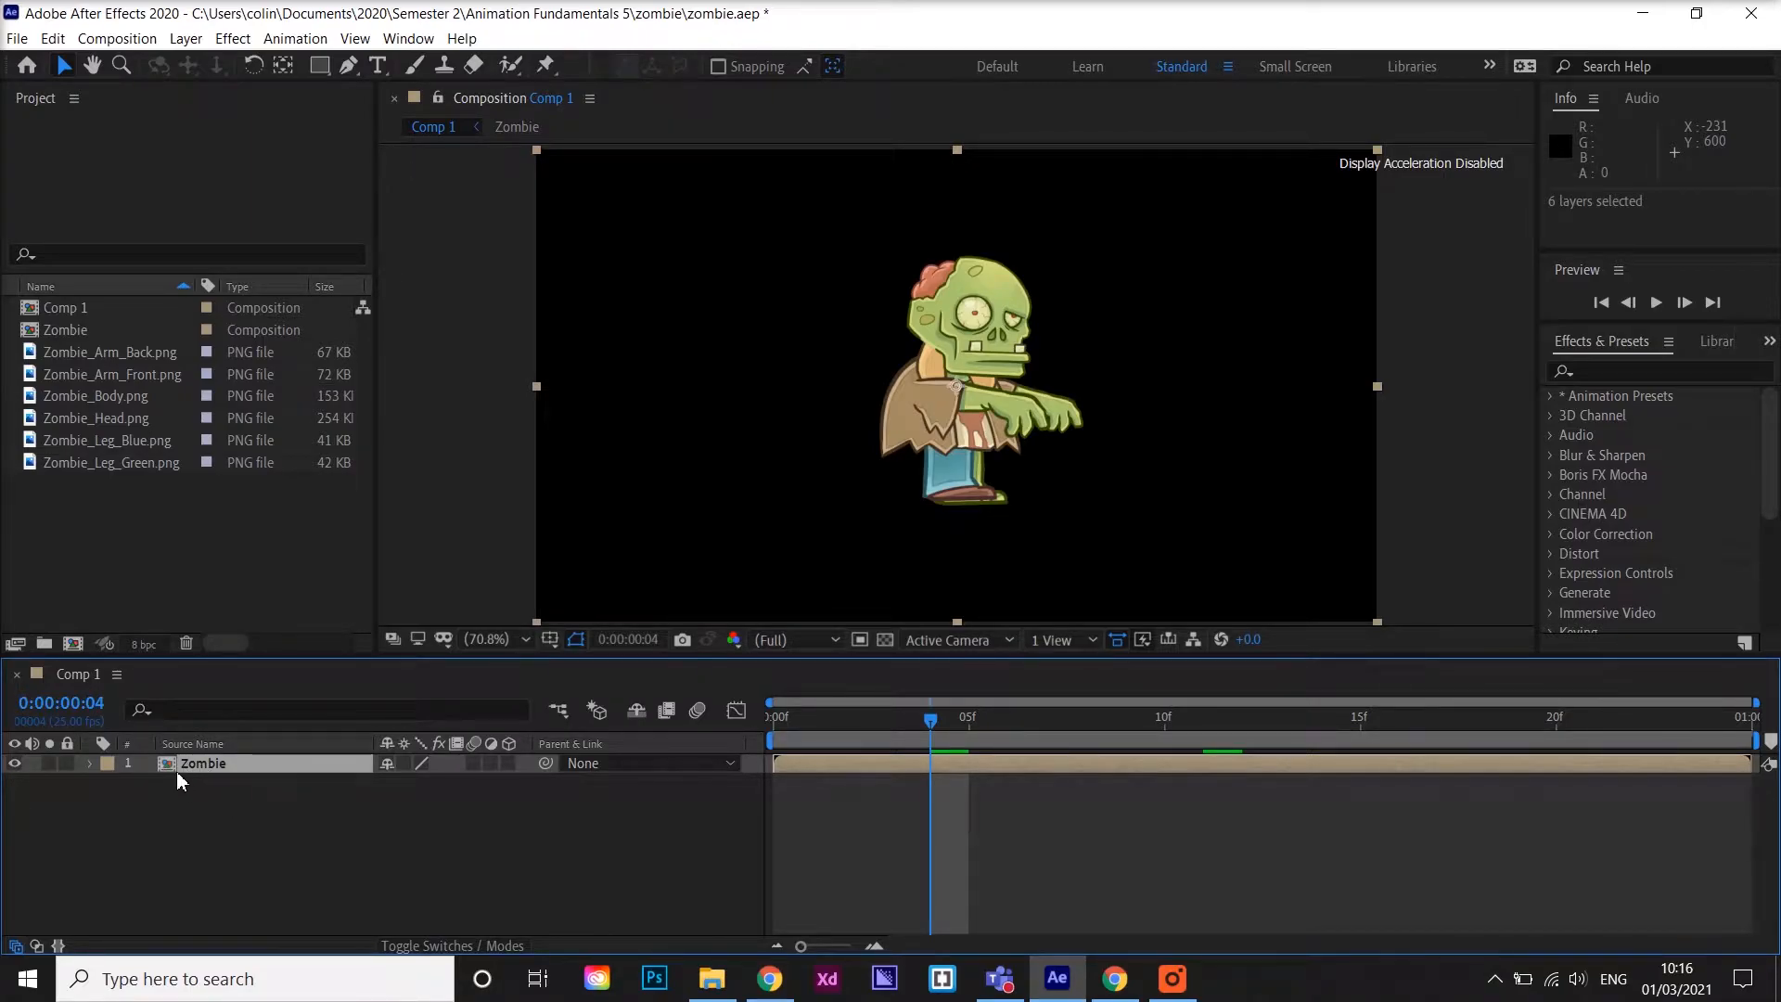
{"action": "left_click", "coordinate": [193, 762]}
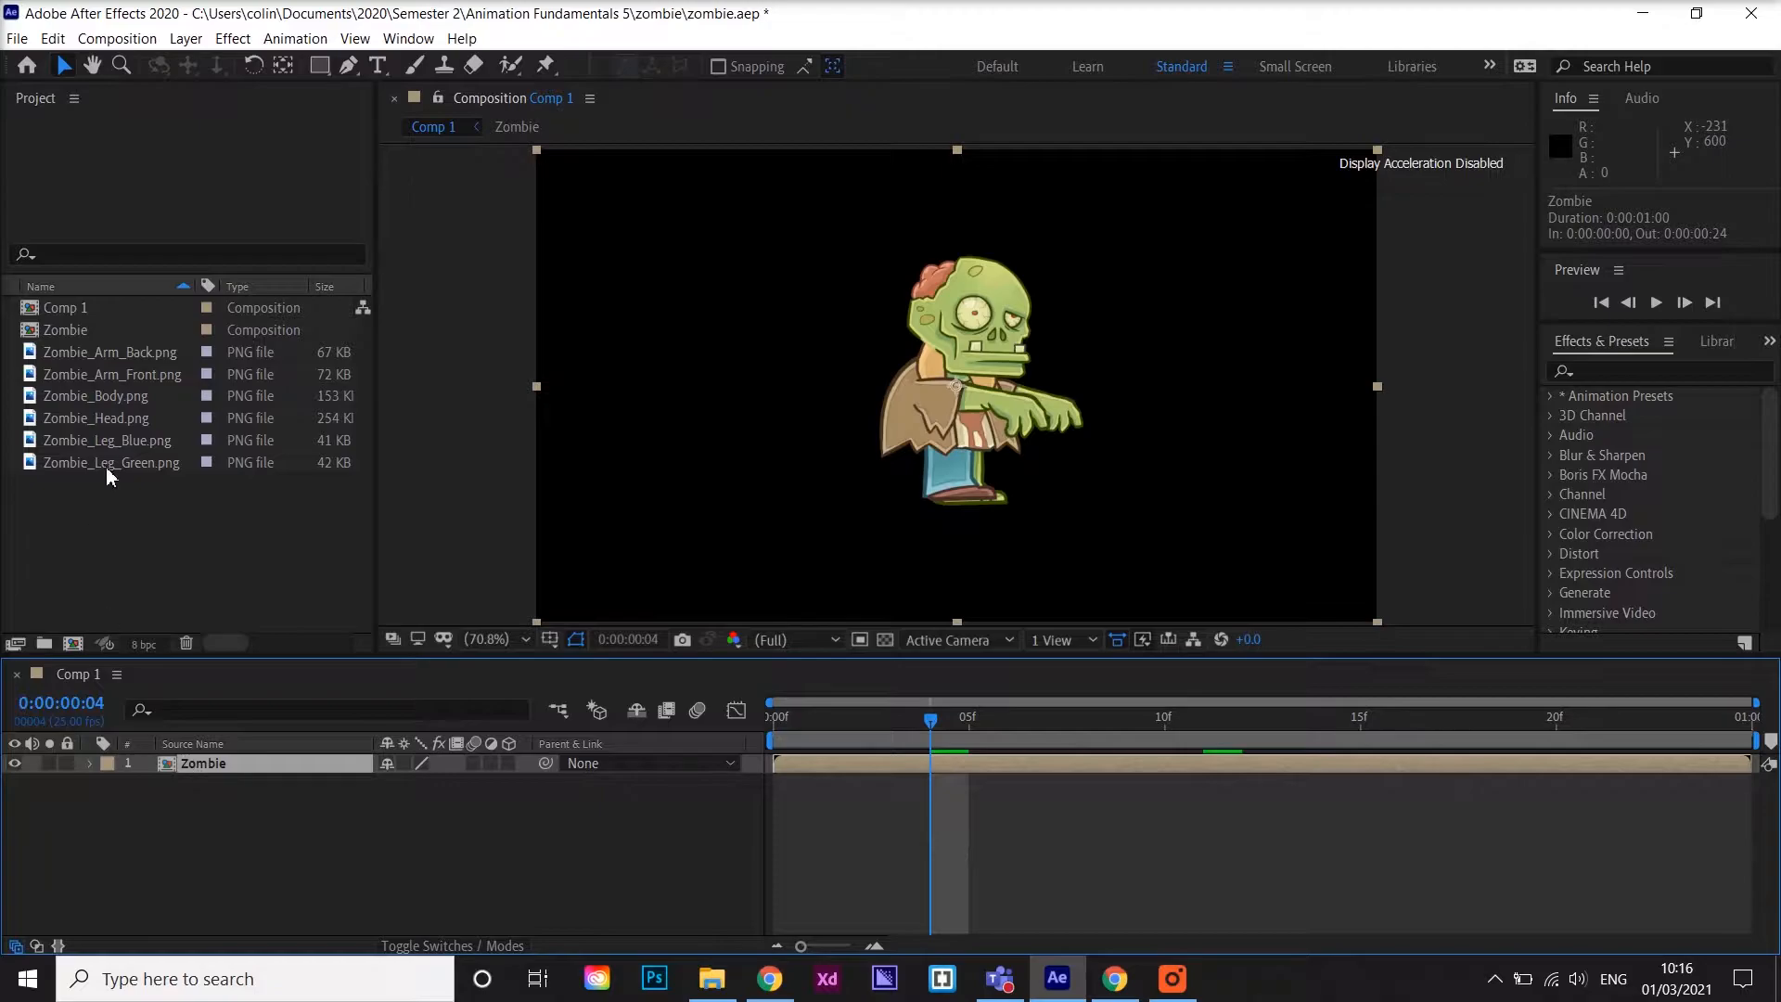
{"action": "left_click", "coordinate": [76, 349]}
{"action": "left_click", "coordinate": [76, 393]}
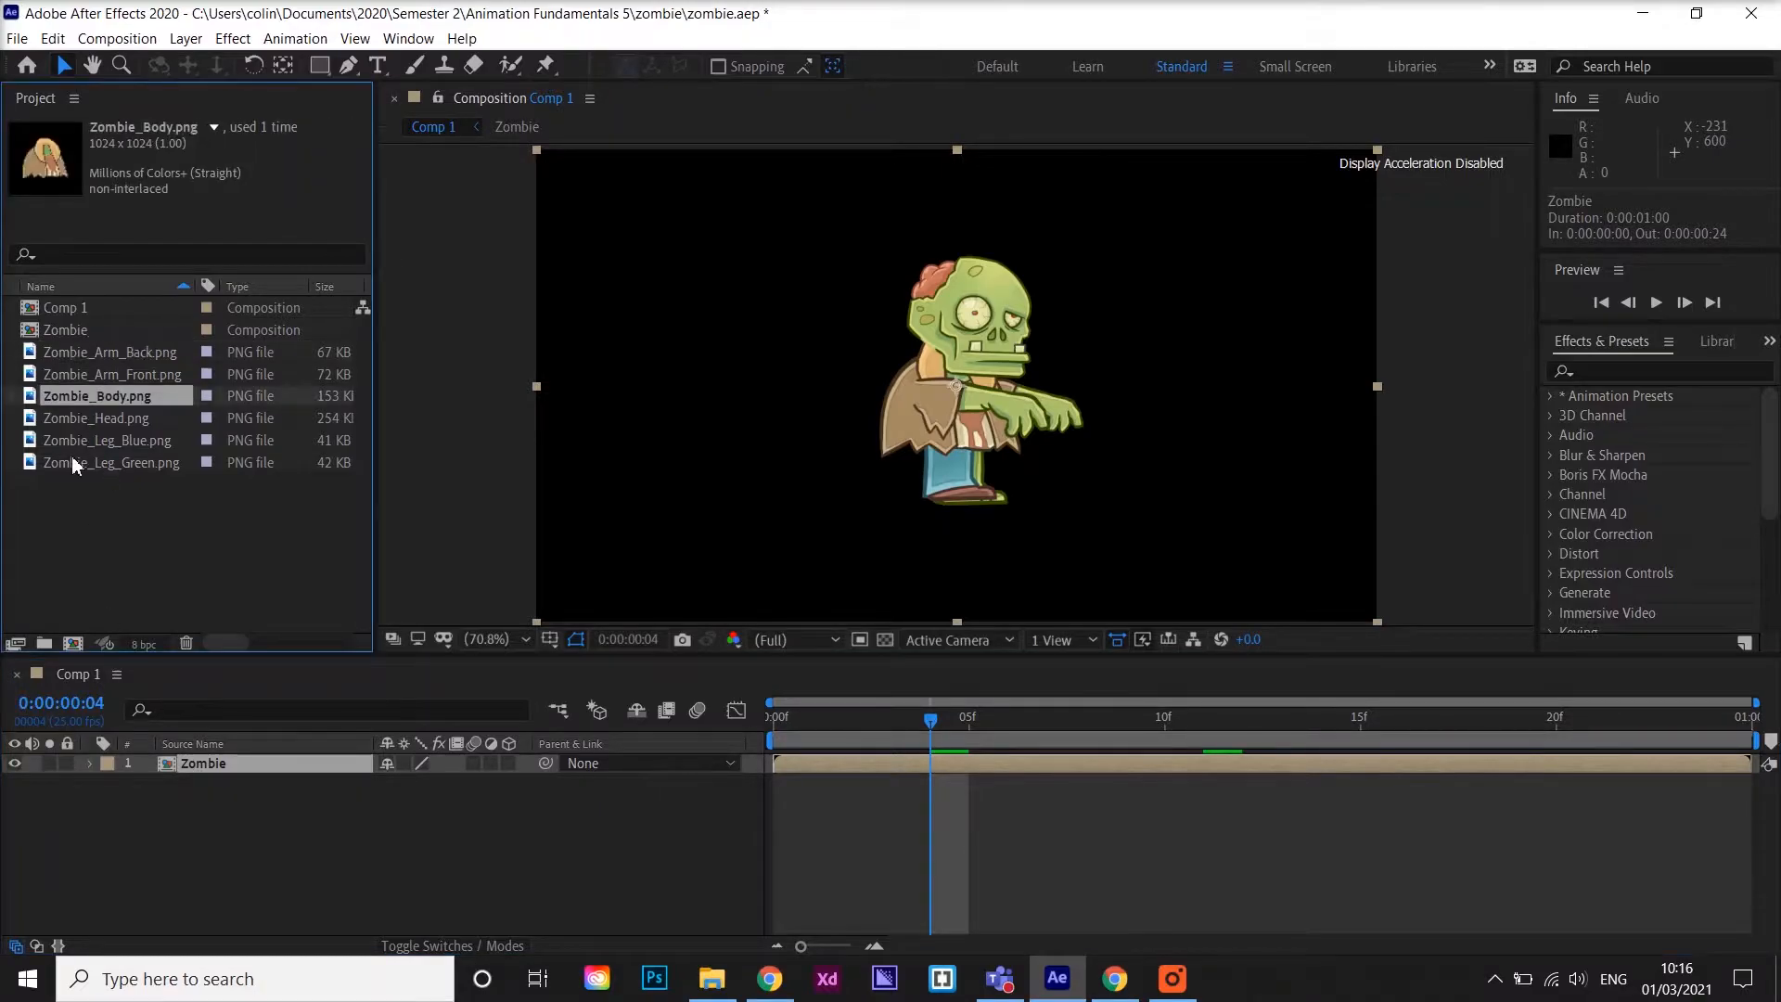
{"action": "left_click", "coordinate": [70, 460]}
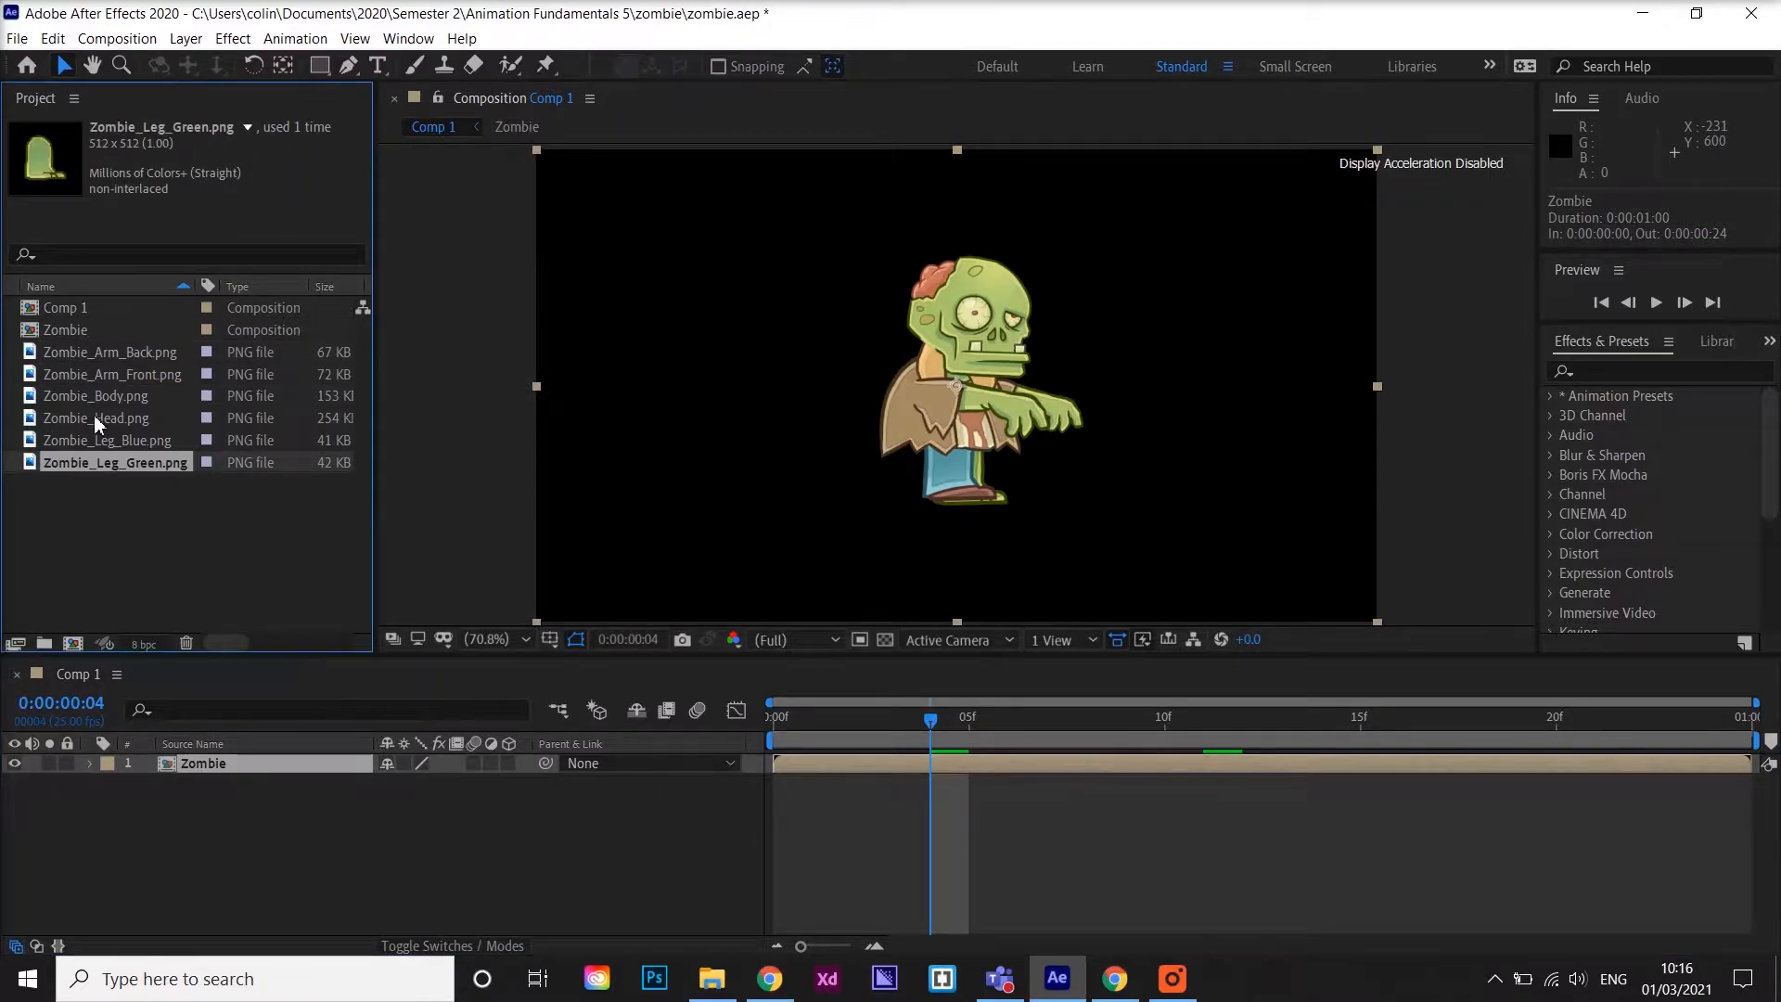
{"action": "left_click", "coordinate": [71, 331]}
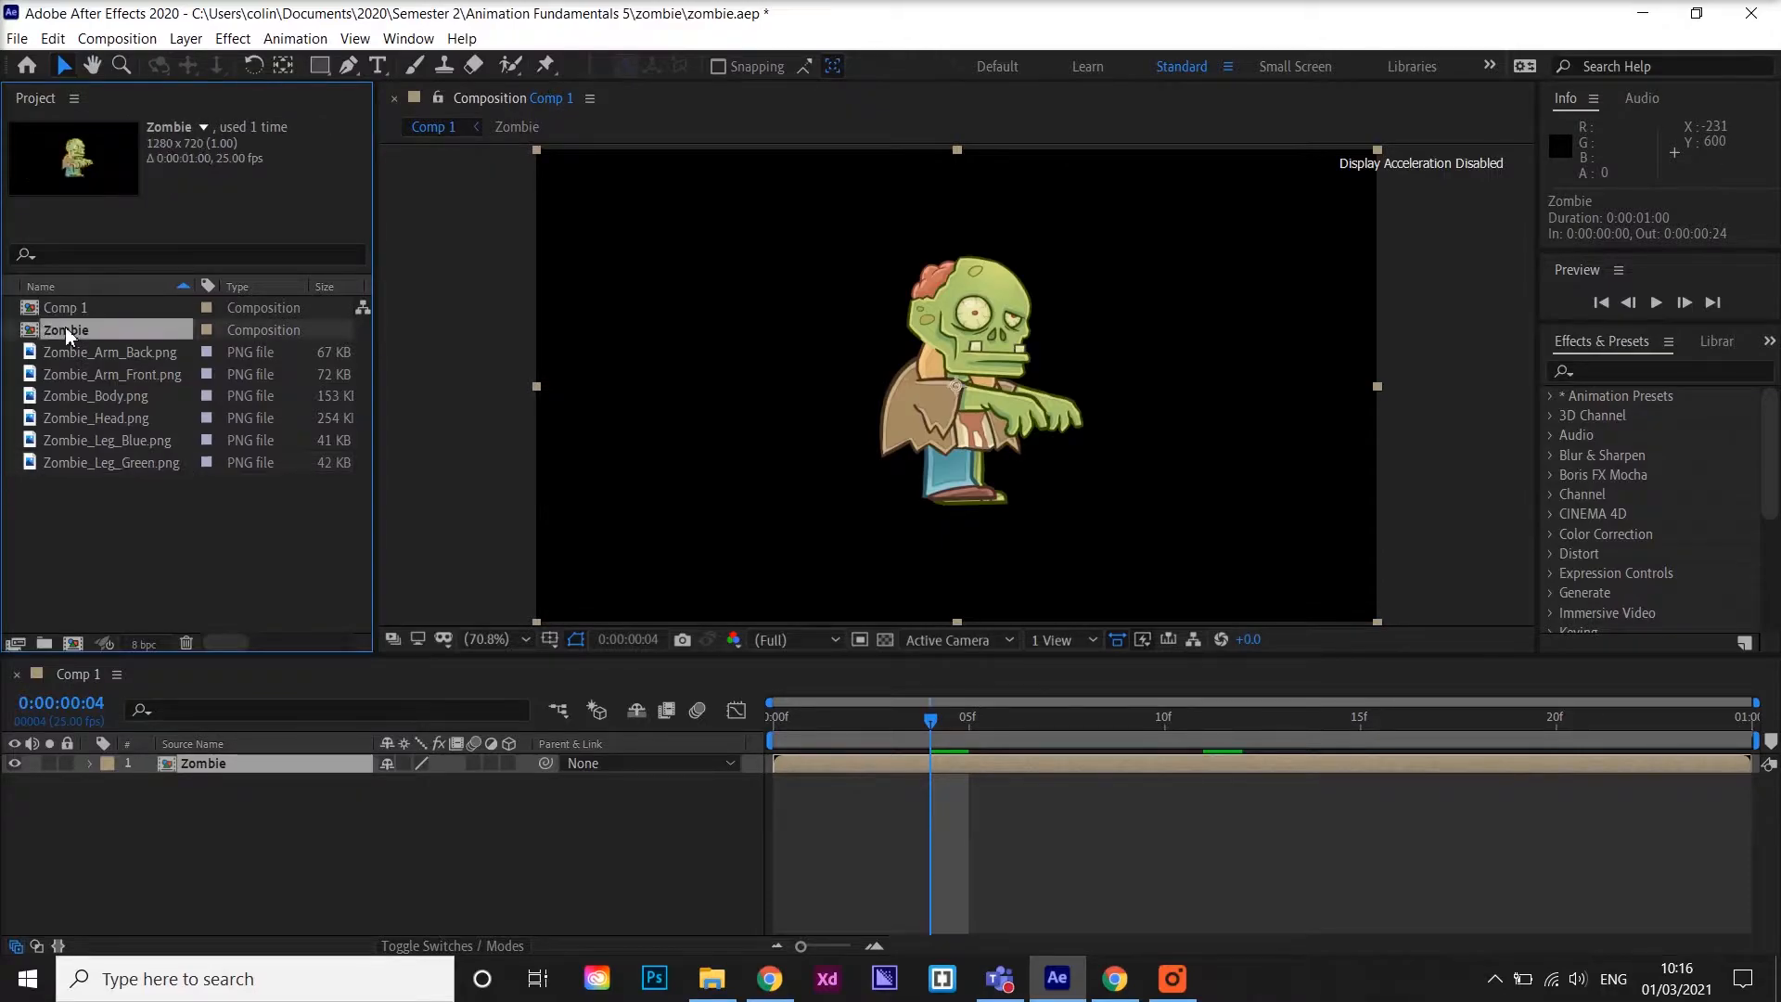
Preview the Comp 1 animation from the start of the timeline
{"action": "left_click", "coordinate": [208, 786]}
{"action": "left_click", "coordinate": [189, 763]}
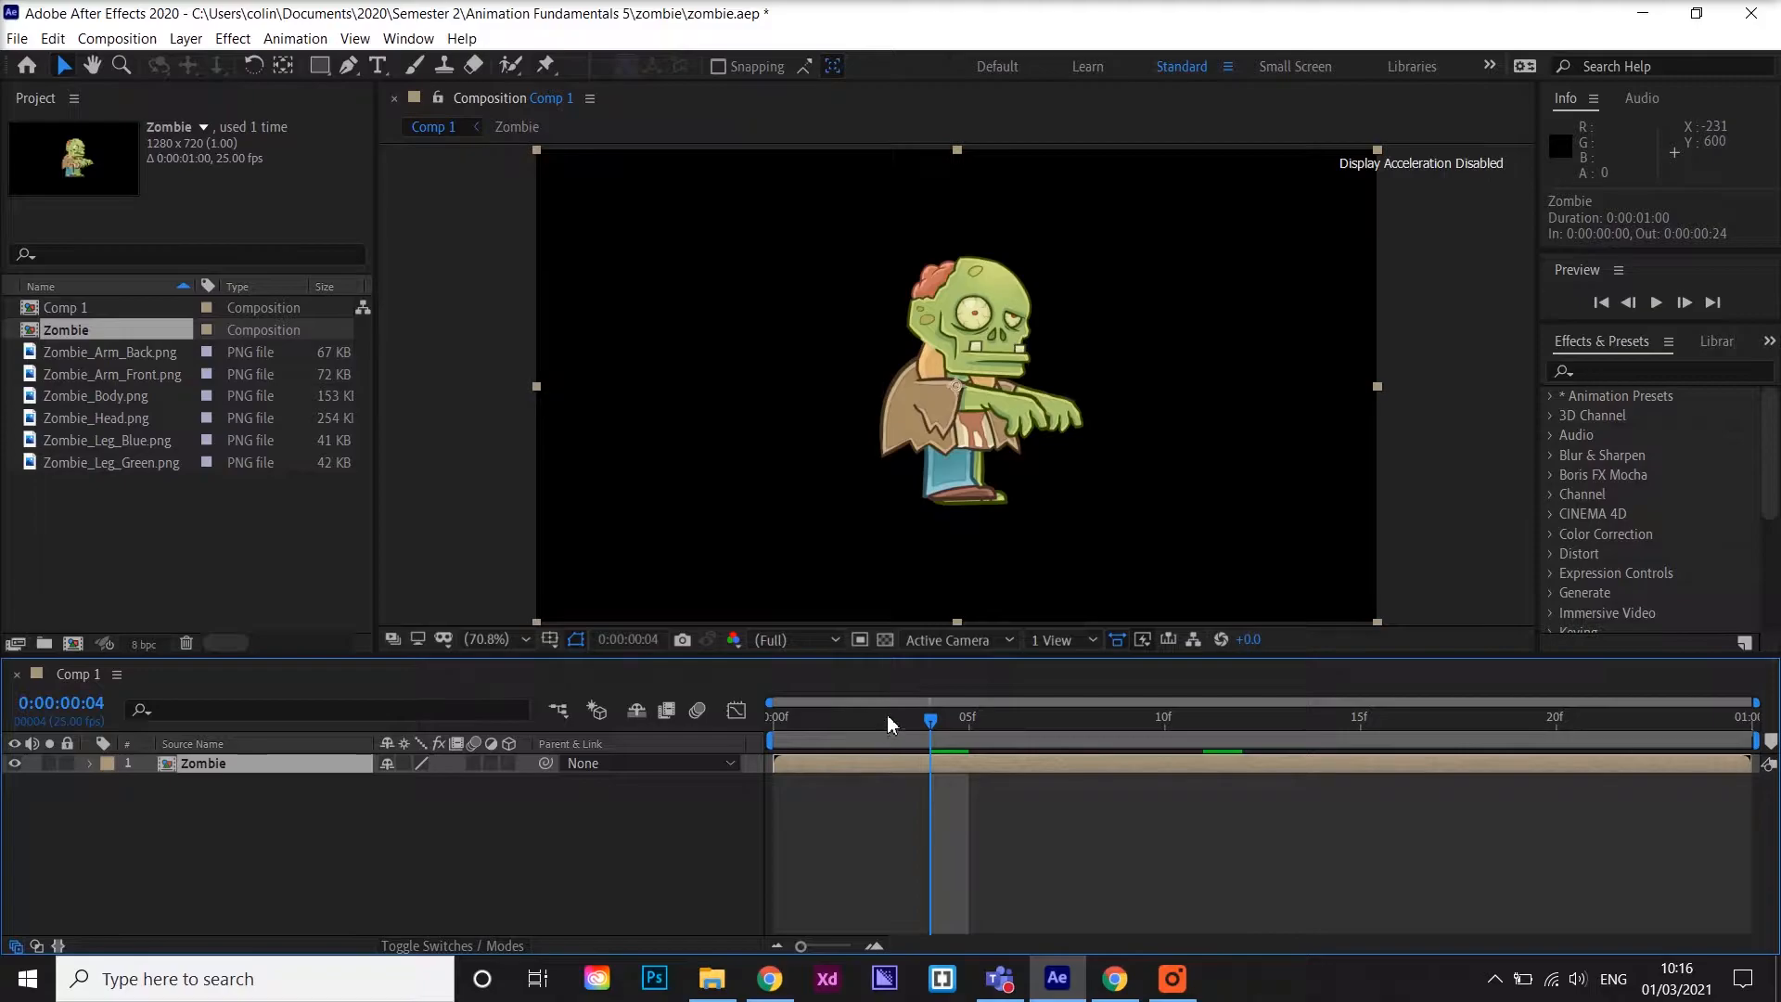
{"action": "left_click_drag", "start_coordinate": [931, 719], "coordinate": [731, 716]}
{"action": "key", "text": "space"}
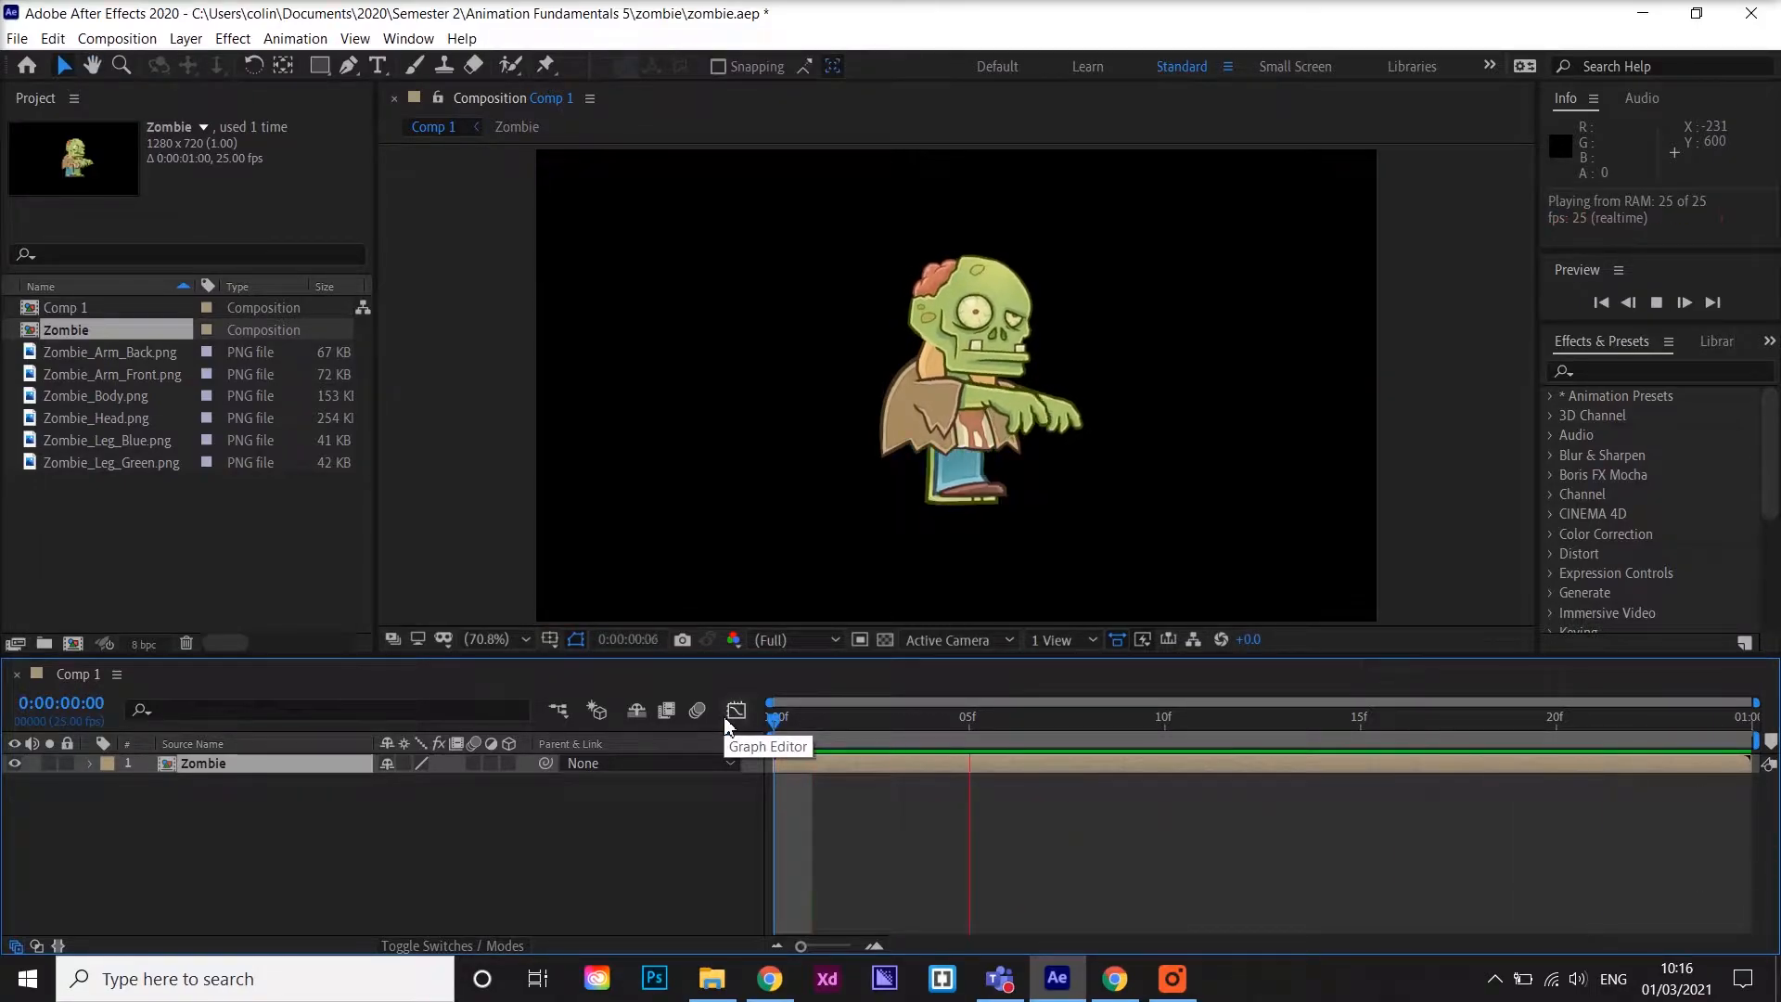
{"action": "key", "text": "space"}
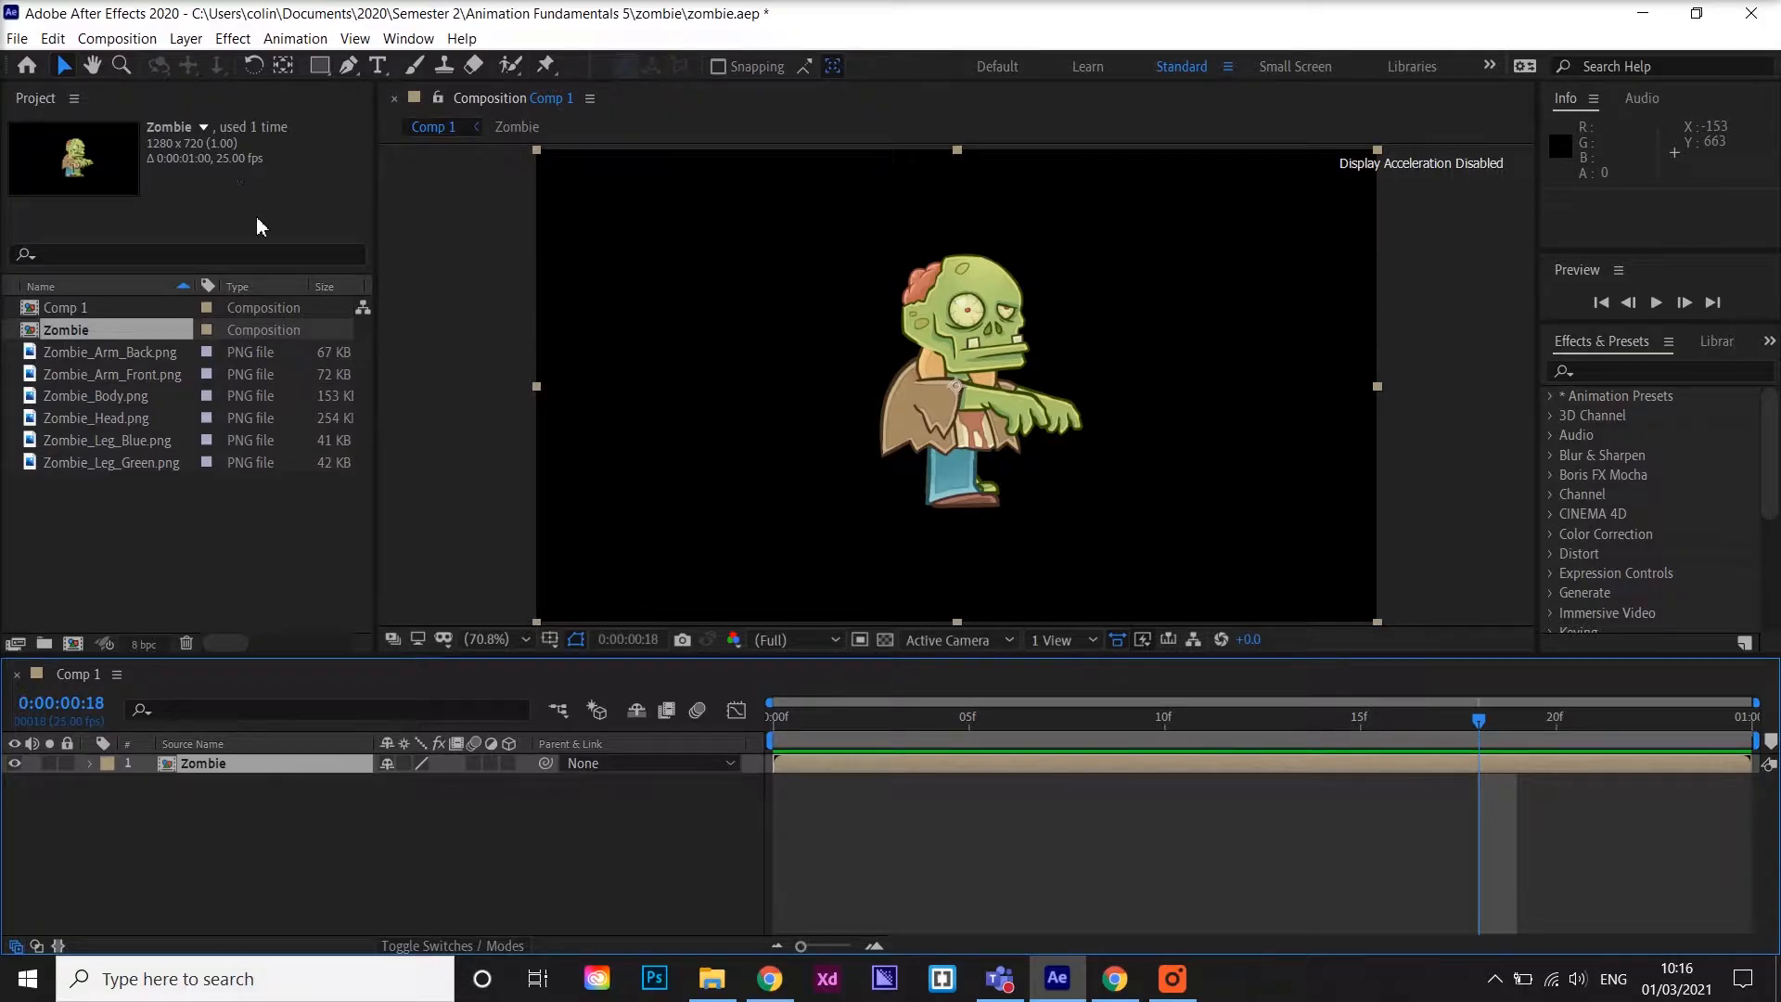
Set the Comp 1 composition duration to 10 seconds in the composition settings
{"action": "left_click", "coordinate": [134, 40]}
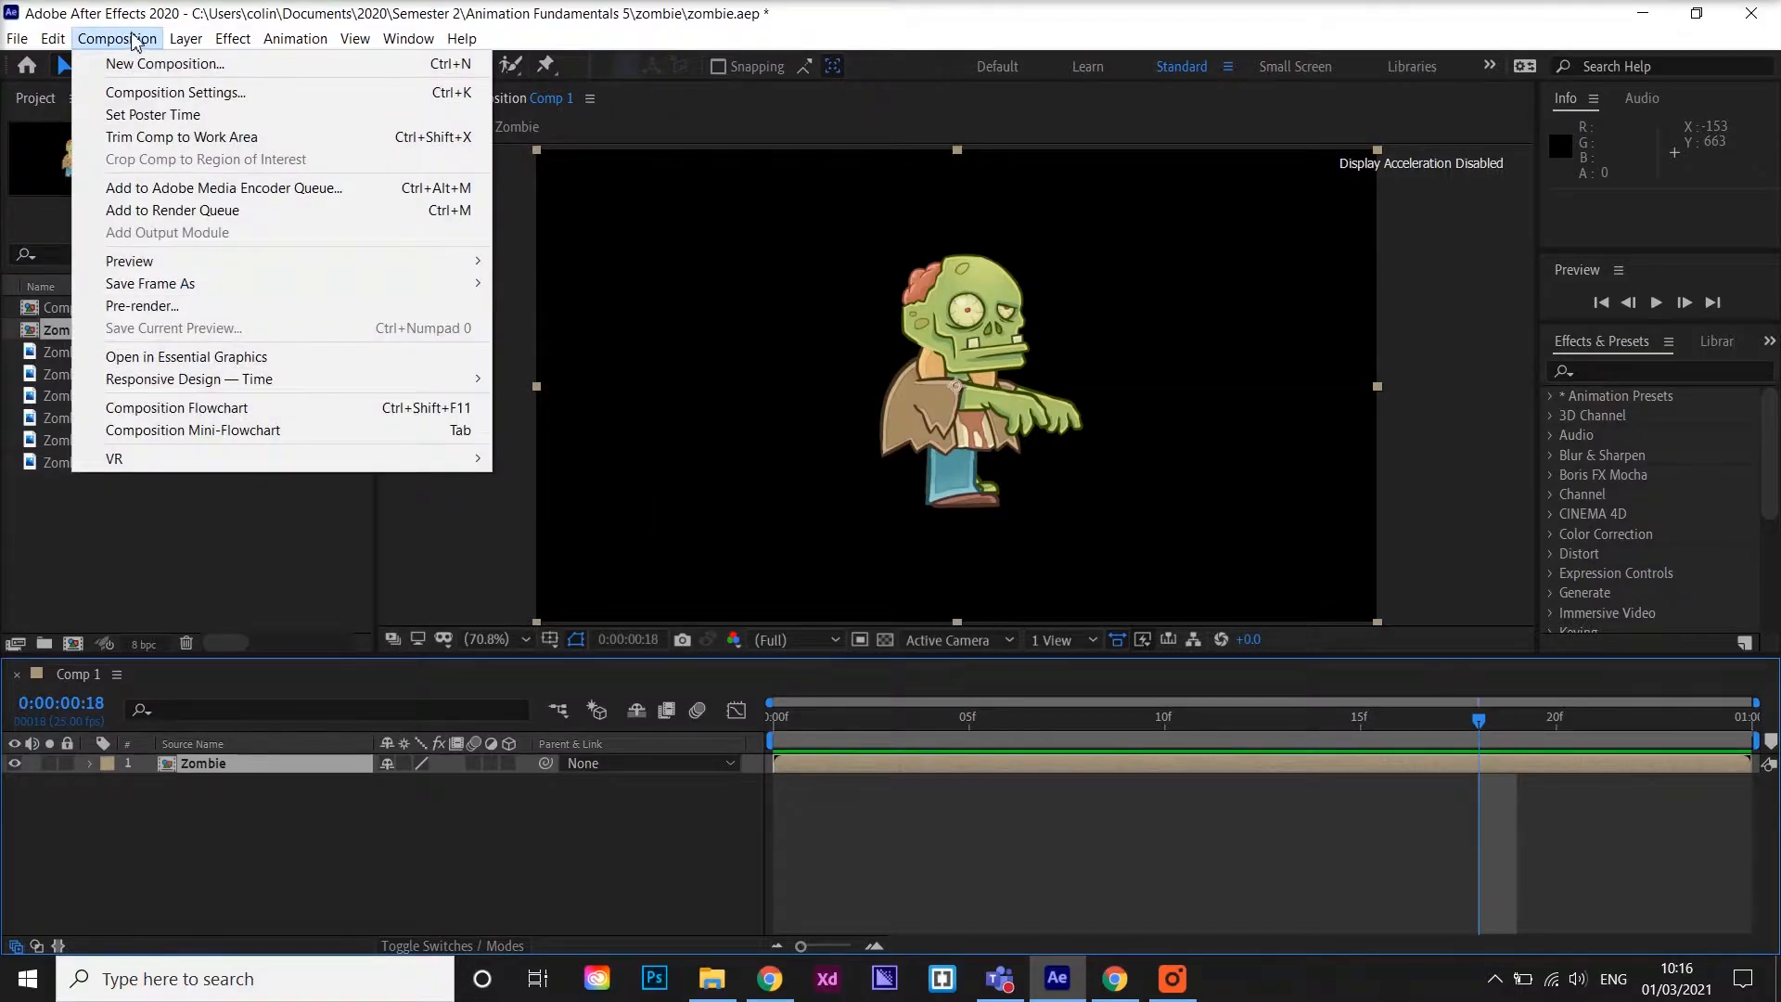
{"action": "left_click", "coordinate": [145, 95]}
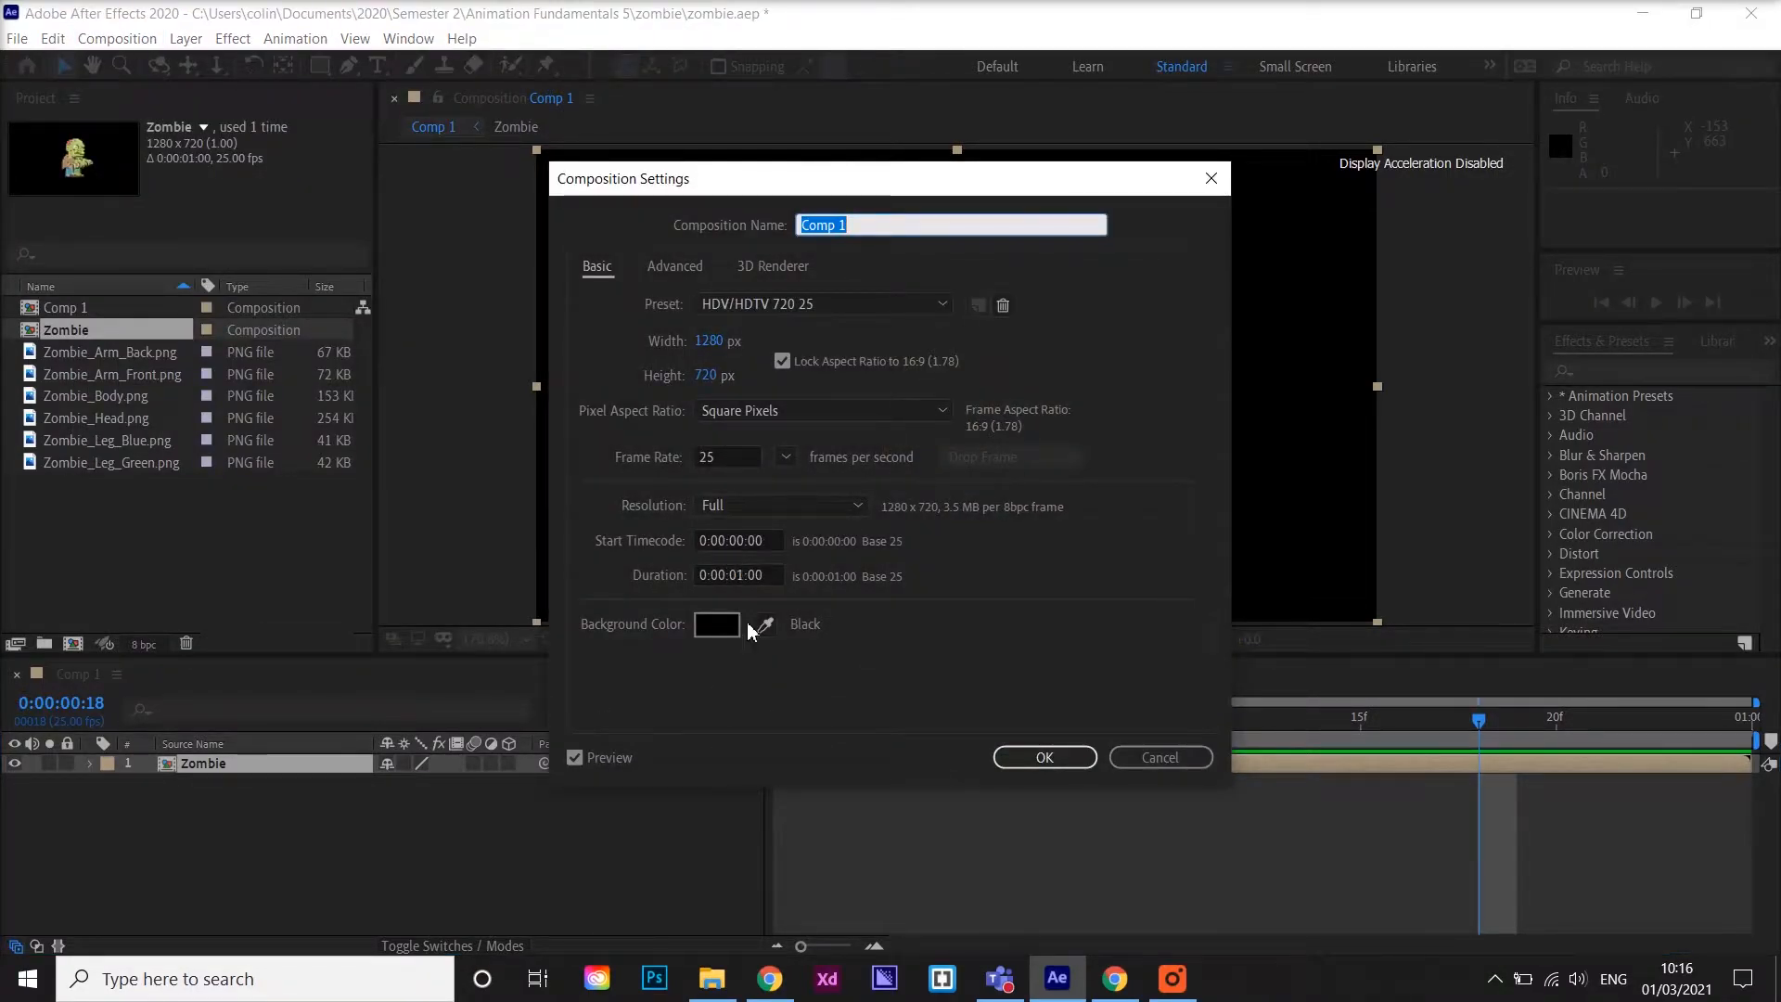
{"action": "left_click", "coordinate": [738, 572]}
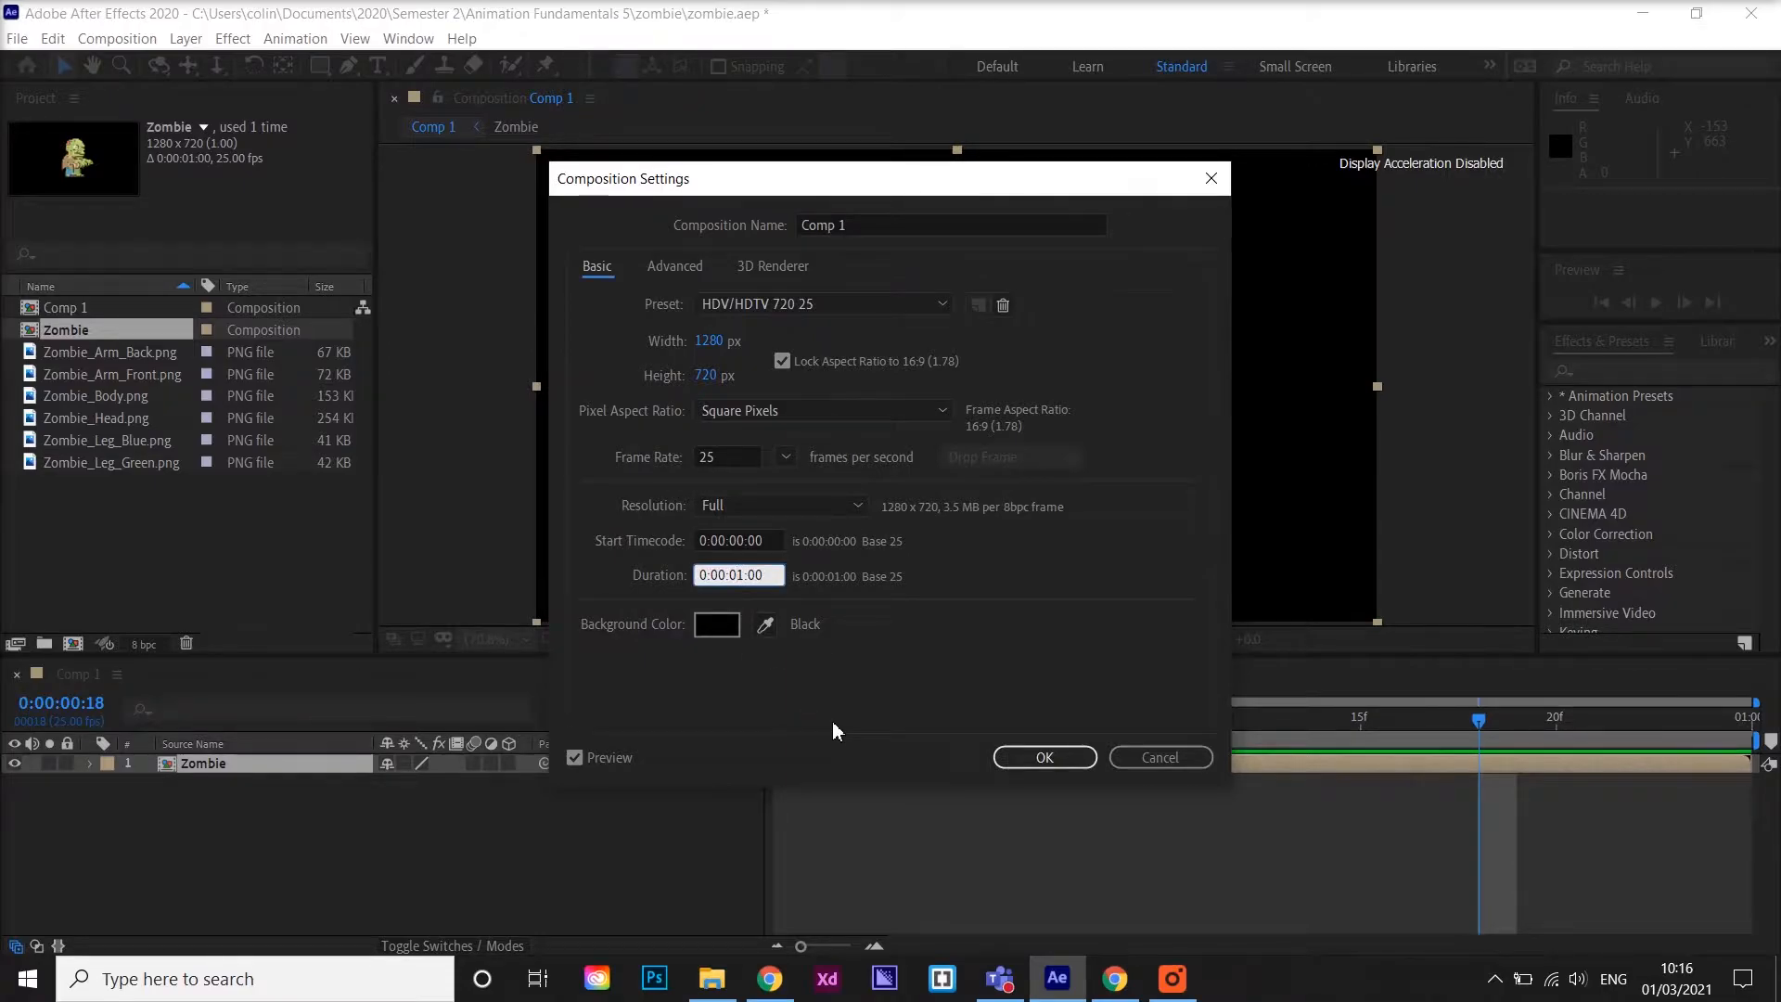
{"action": "key", "text": "BackSpace"}
{"action": "key", "text": "BackSpace"}
{"action": "type", "text": "10"}
{"action": "left_click", "coordinate": [1009, 758]}
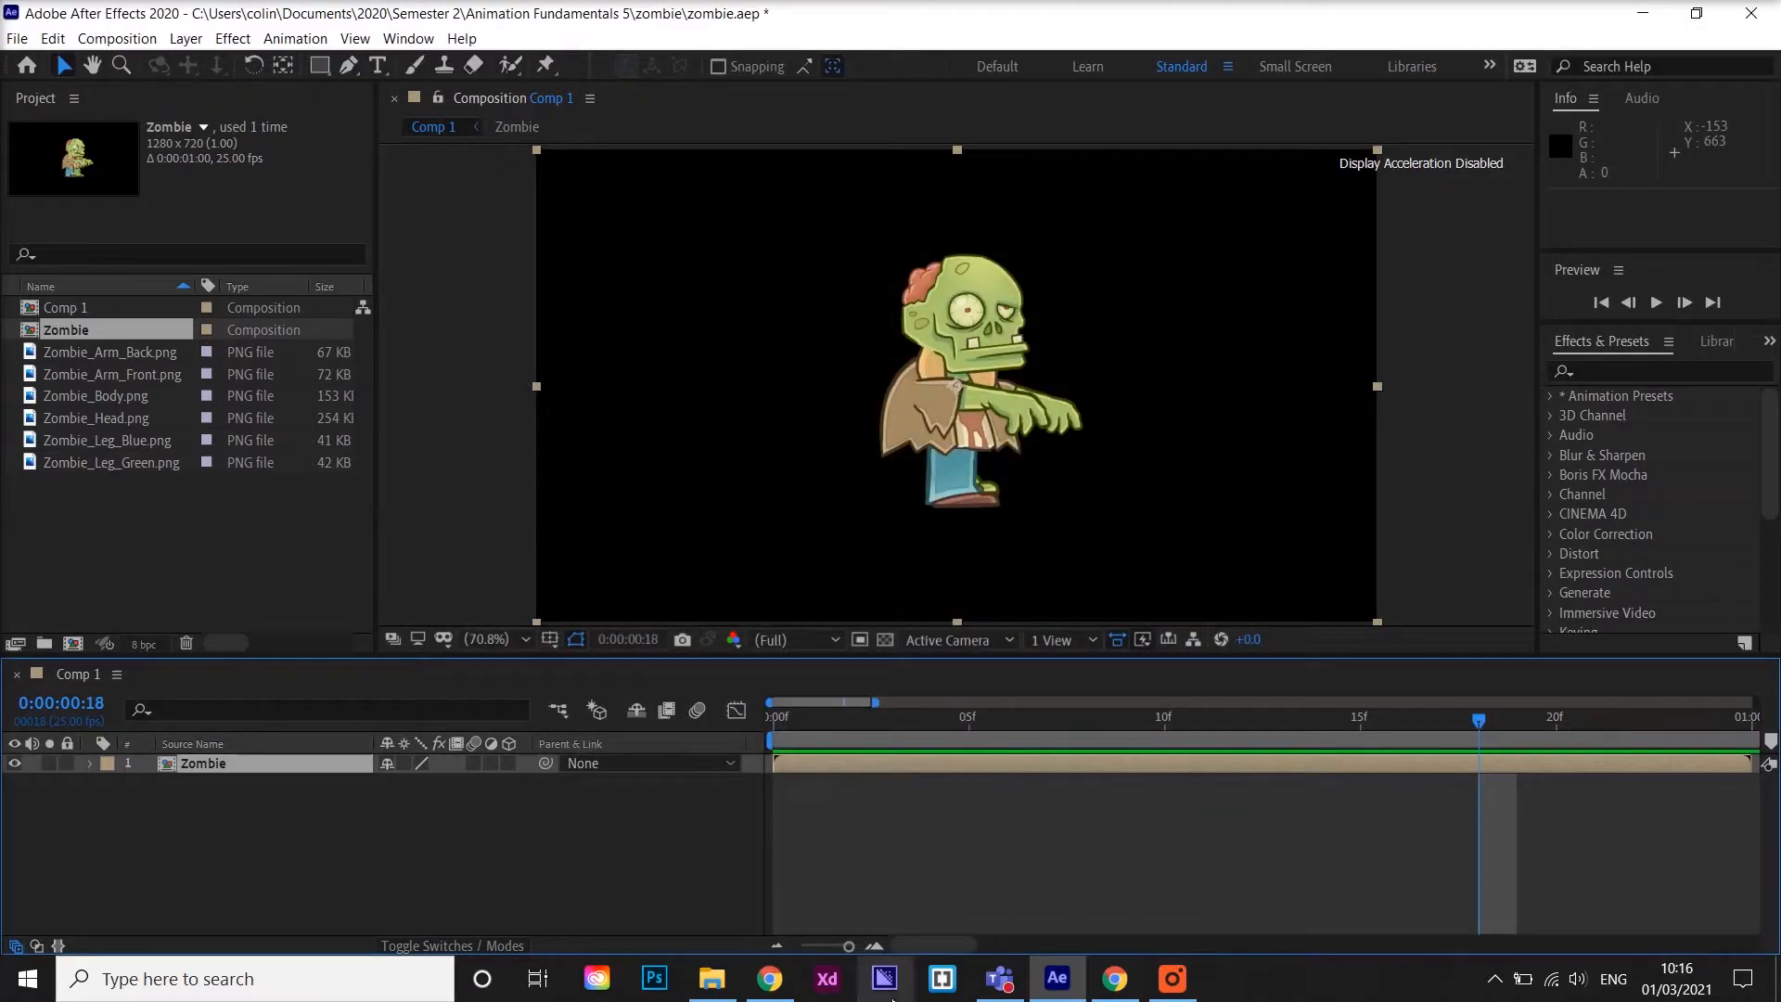
Preview the 10-second composition and return the playhead to the start
{"action": "left_click_drag", "start_coordinate": [850, 947], "coordinate": [800, 947]}
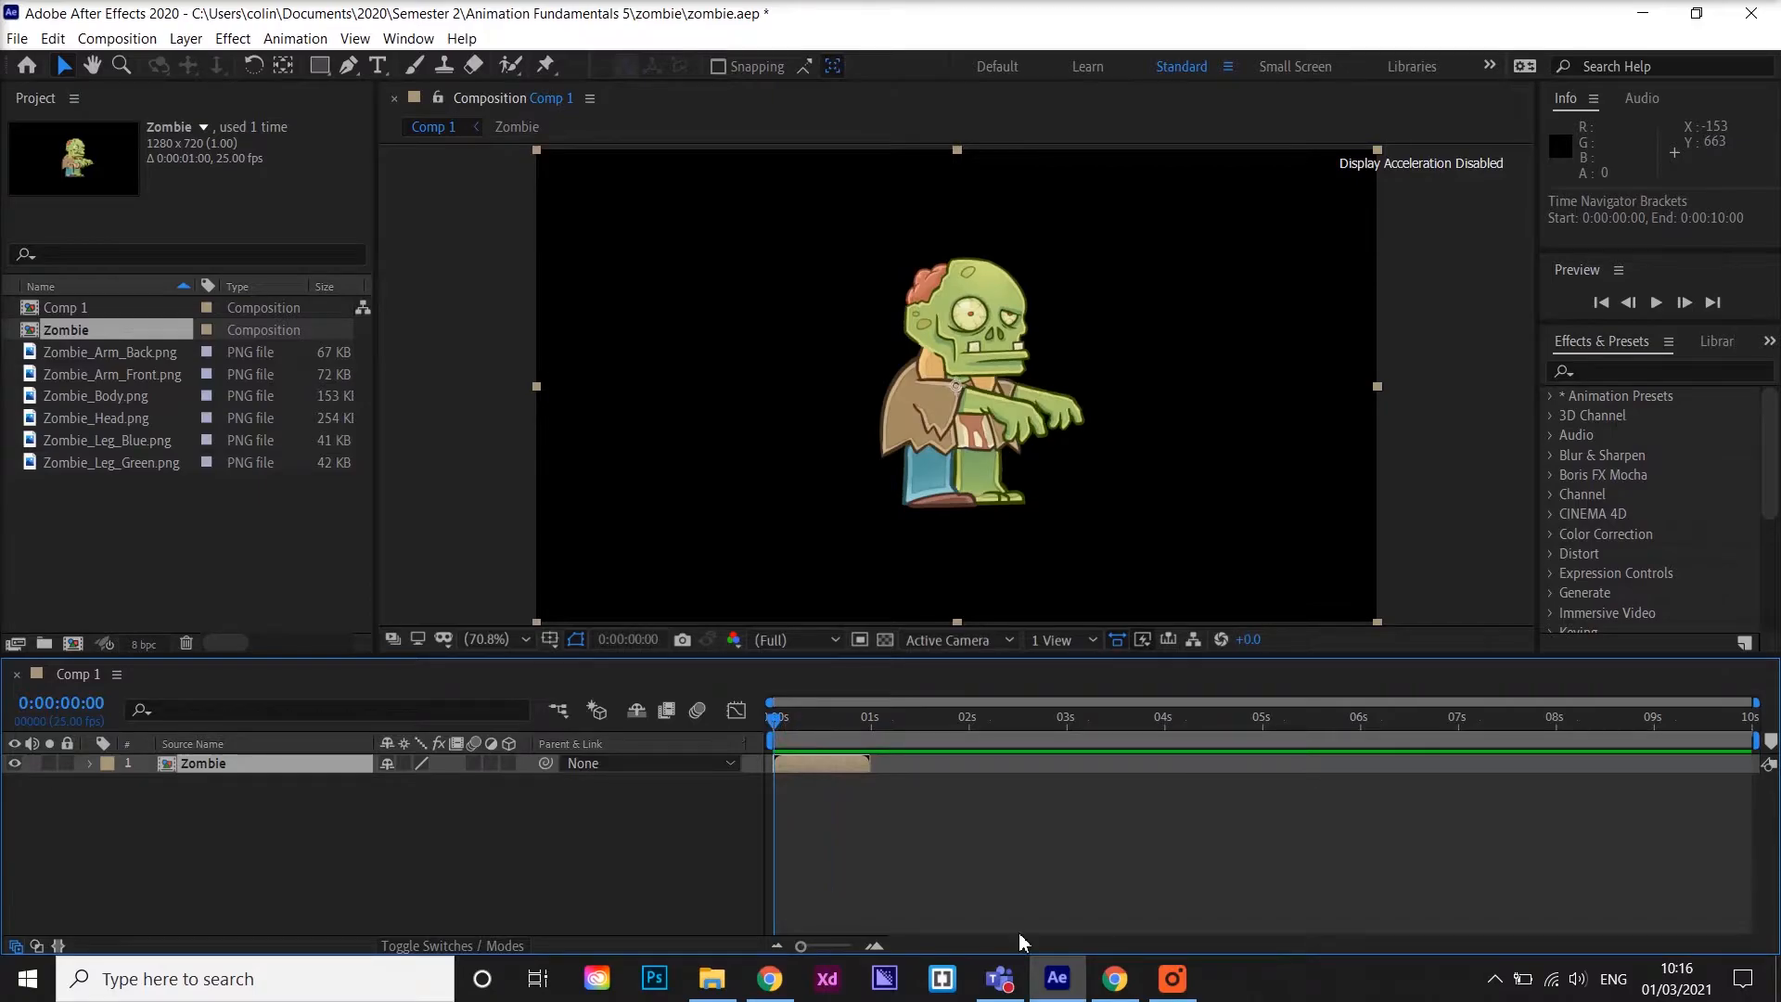
{"action": "key", "text": "space"}
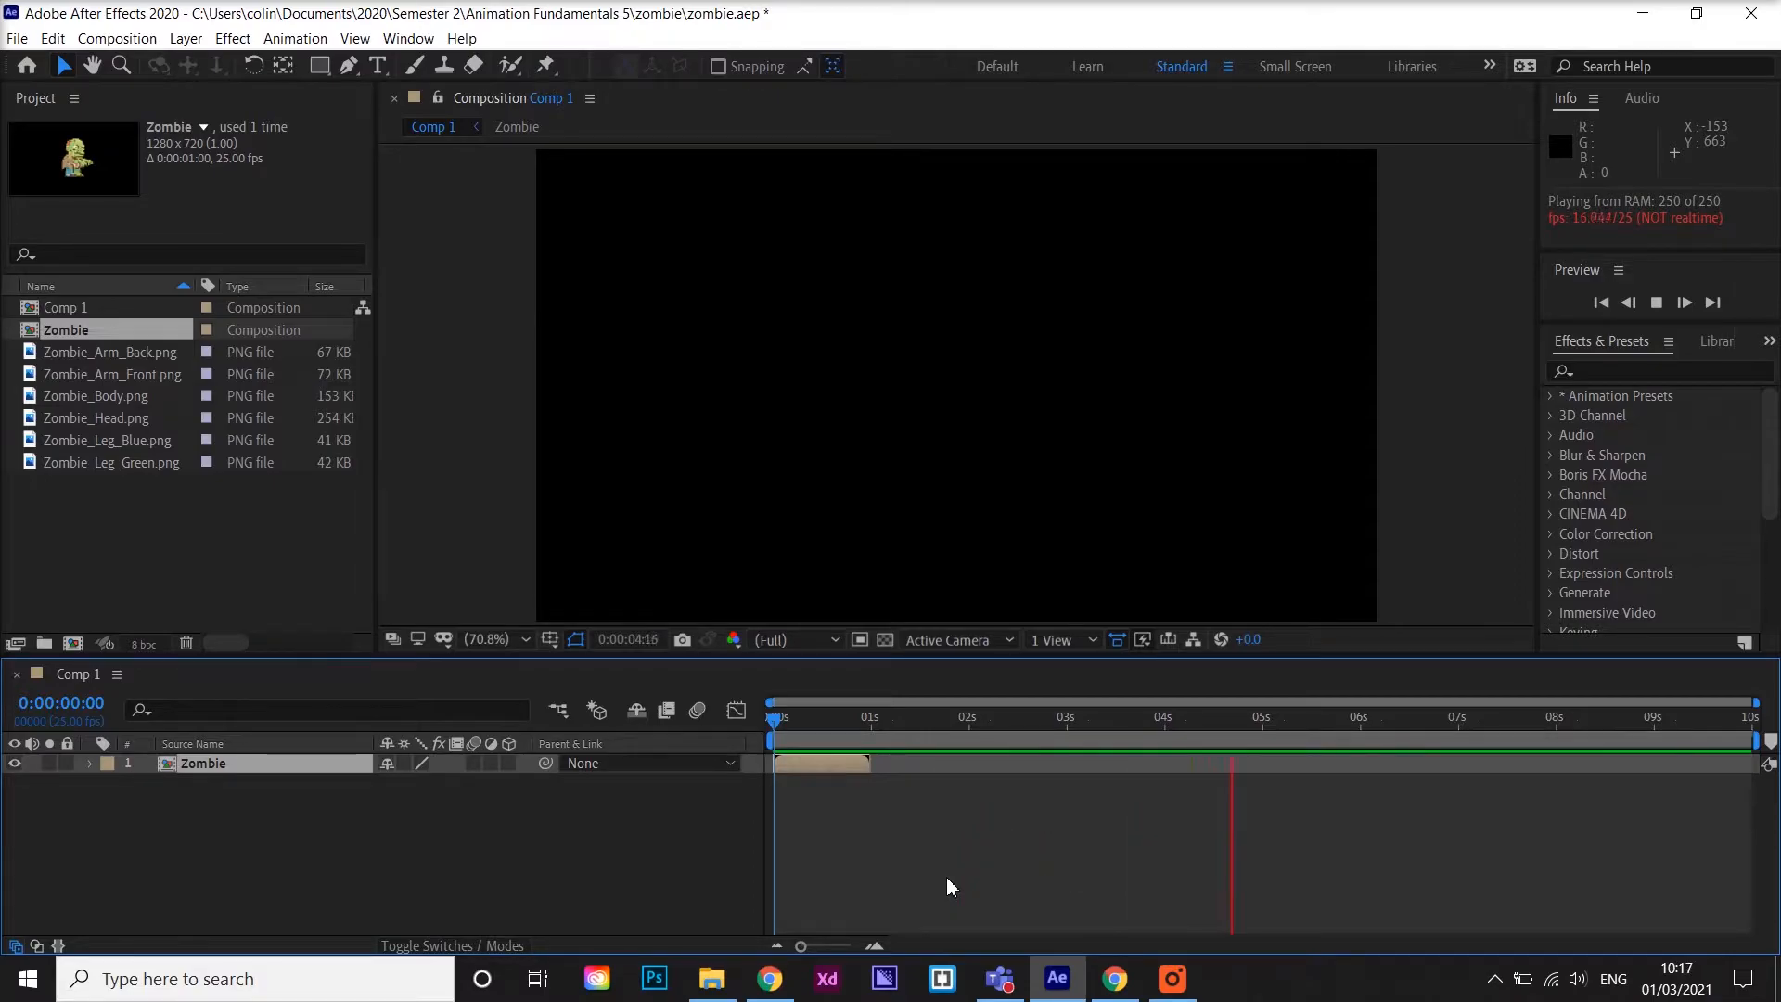
{"action": "key", "text": "space"}
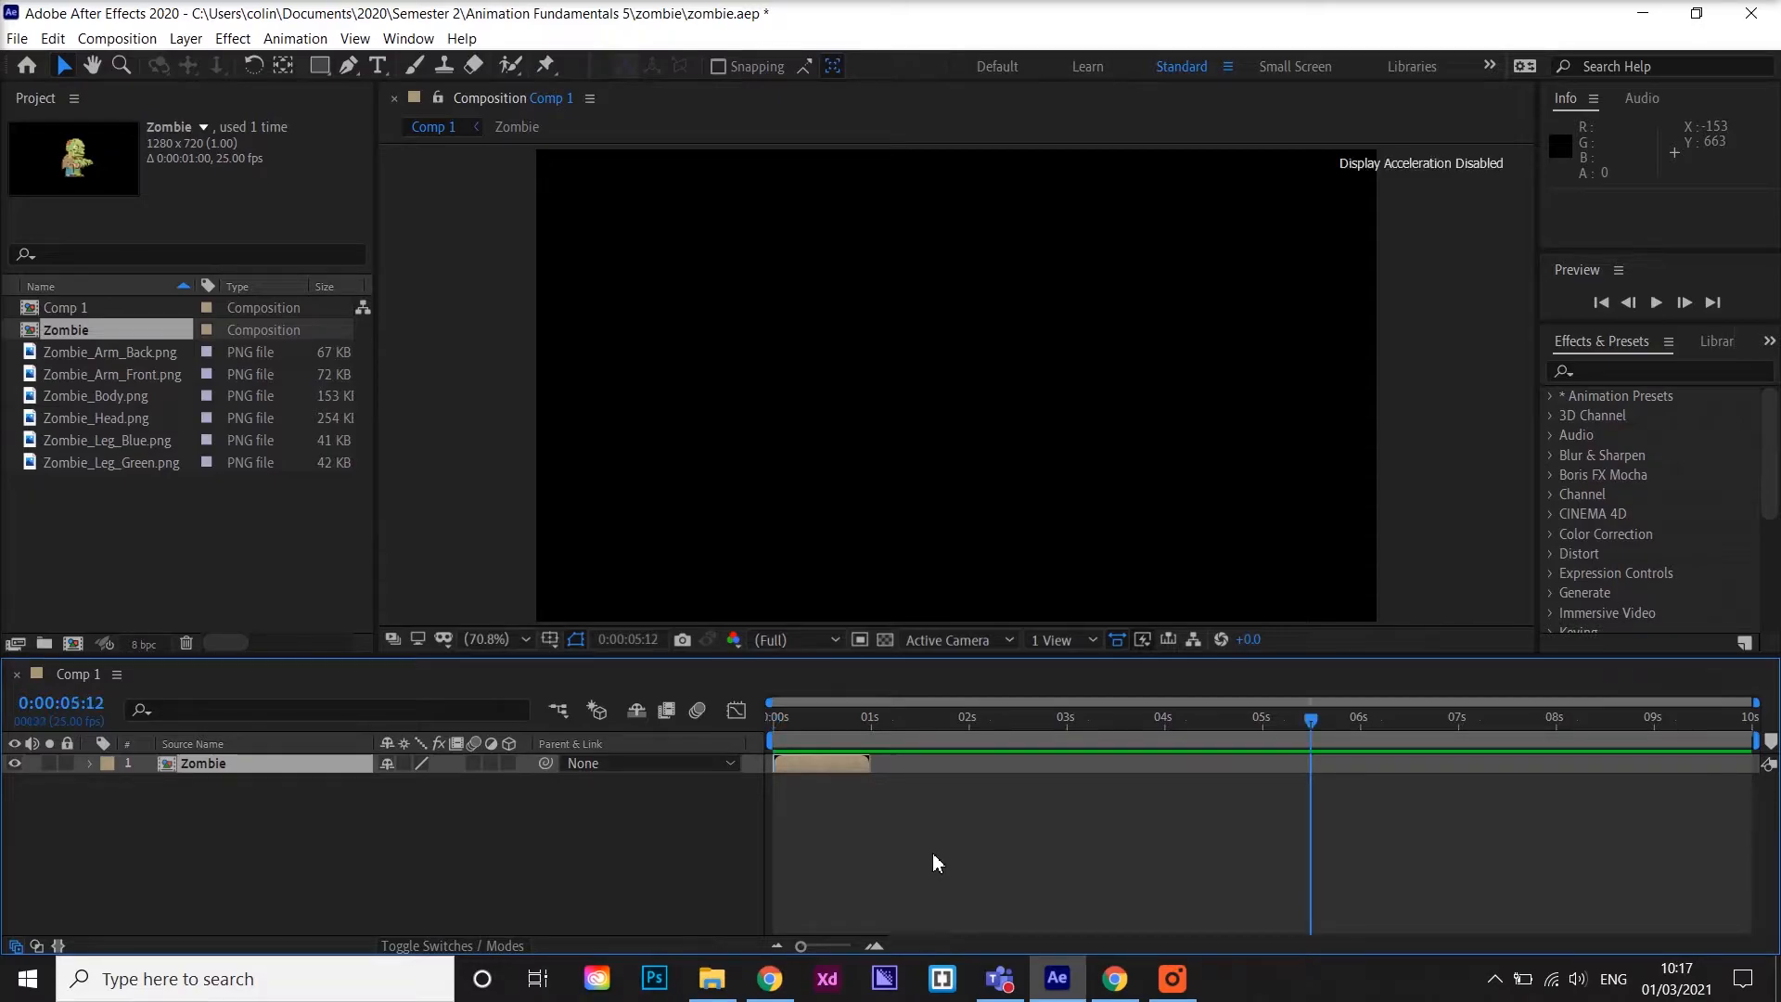
{"action": "left_click_drag", "start_coordinate": [1310, 722], "coordinate": [721, 748]}
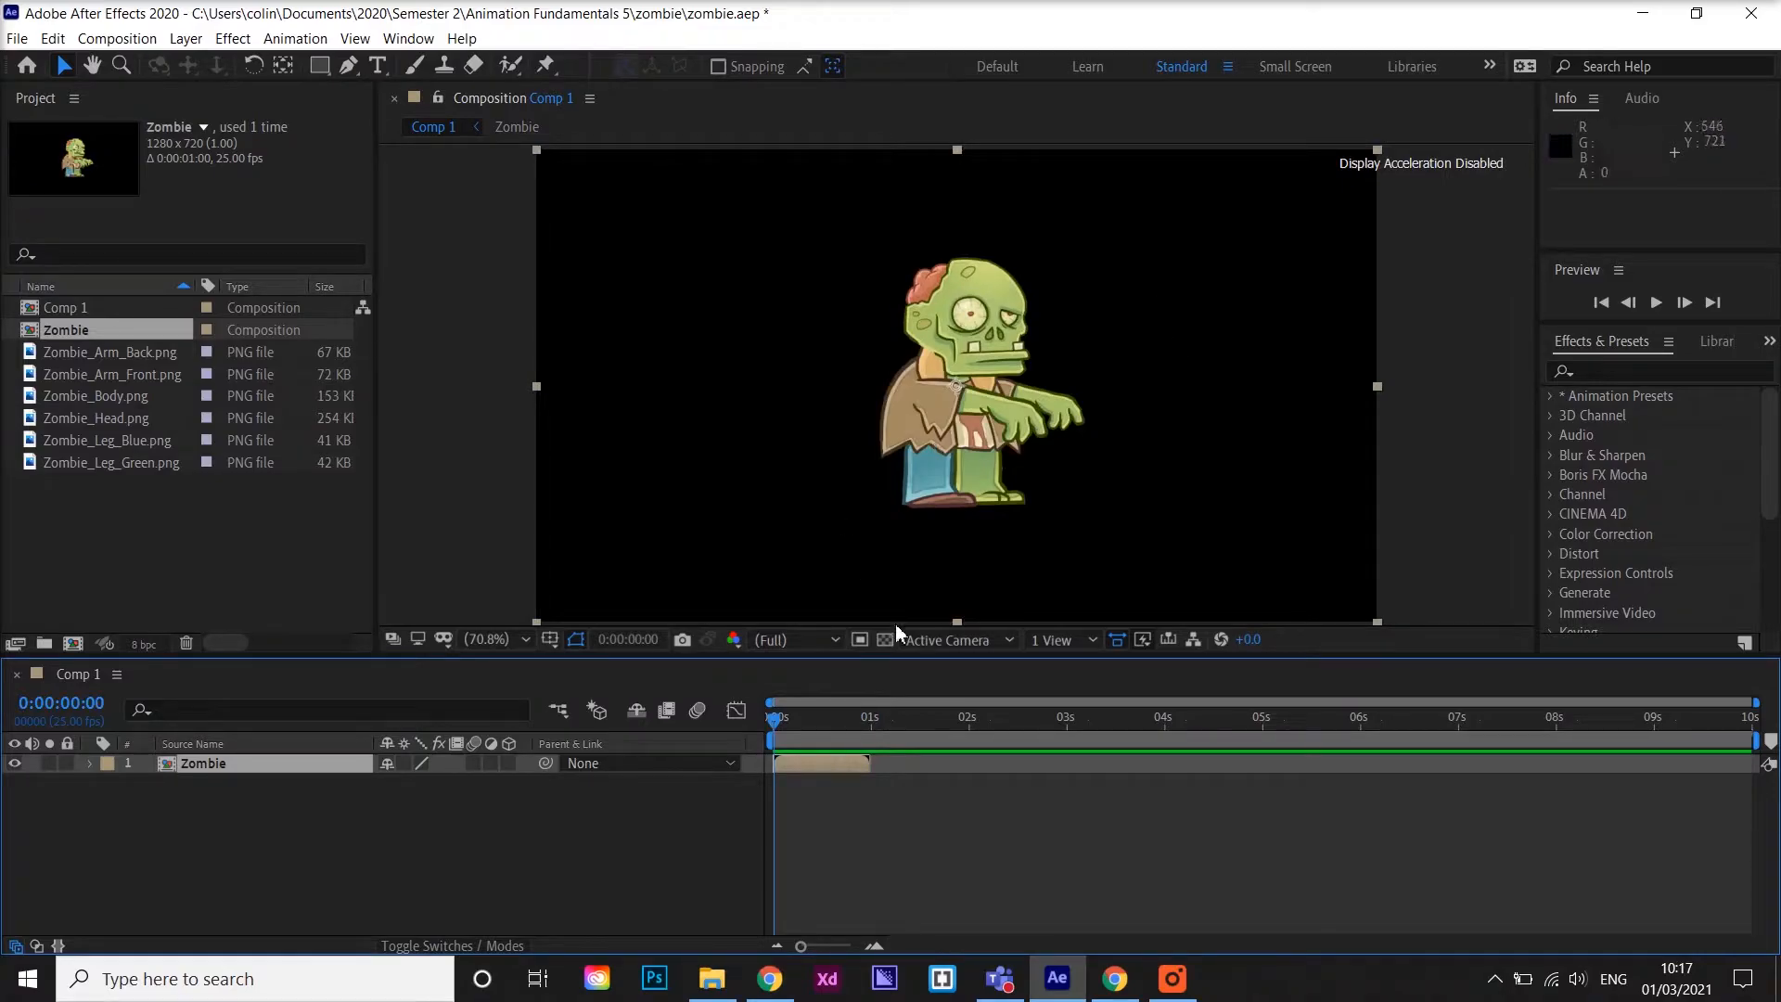
Enable Time Remapping on the Zombie layer
{"action": "left_click", "coordinate": [258, 761]}
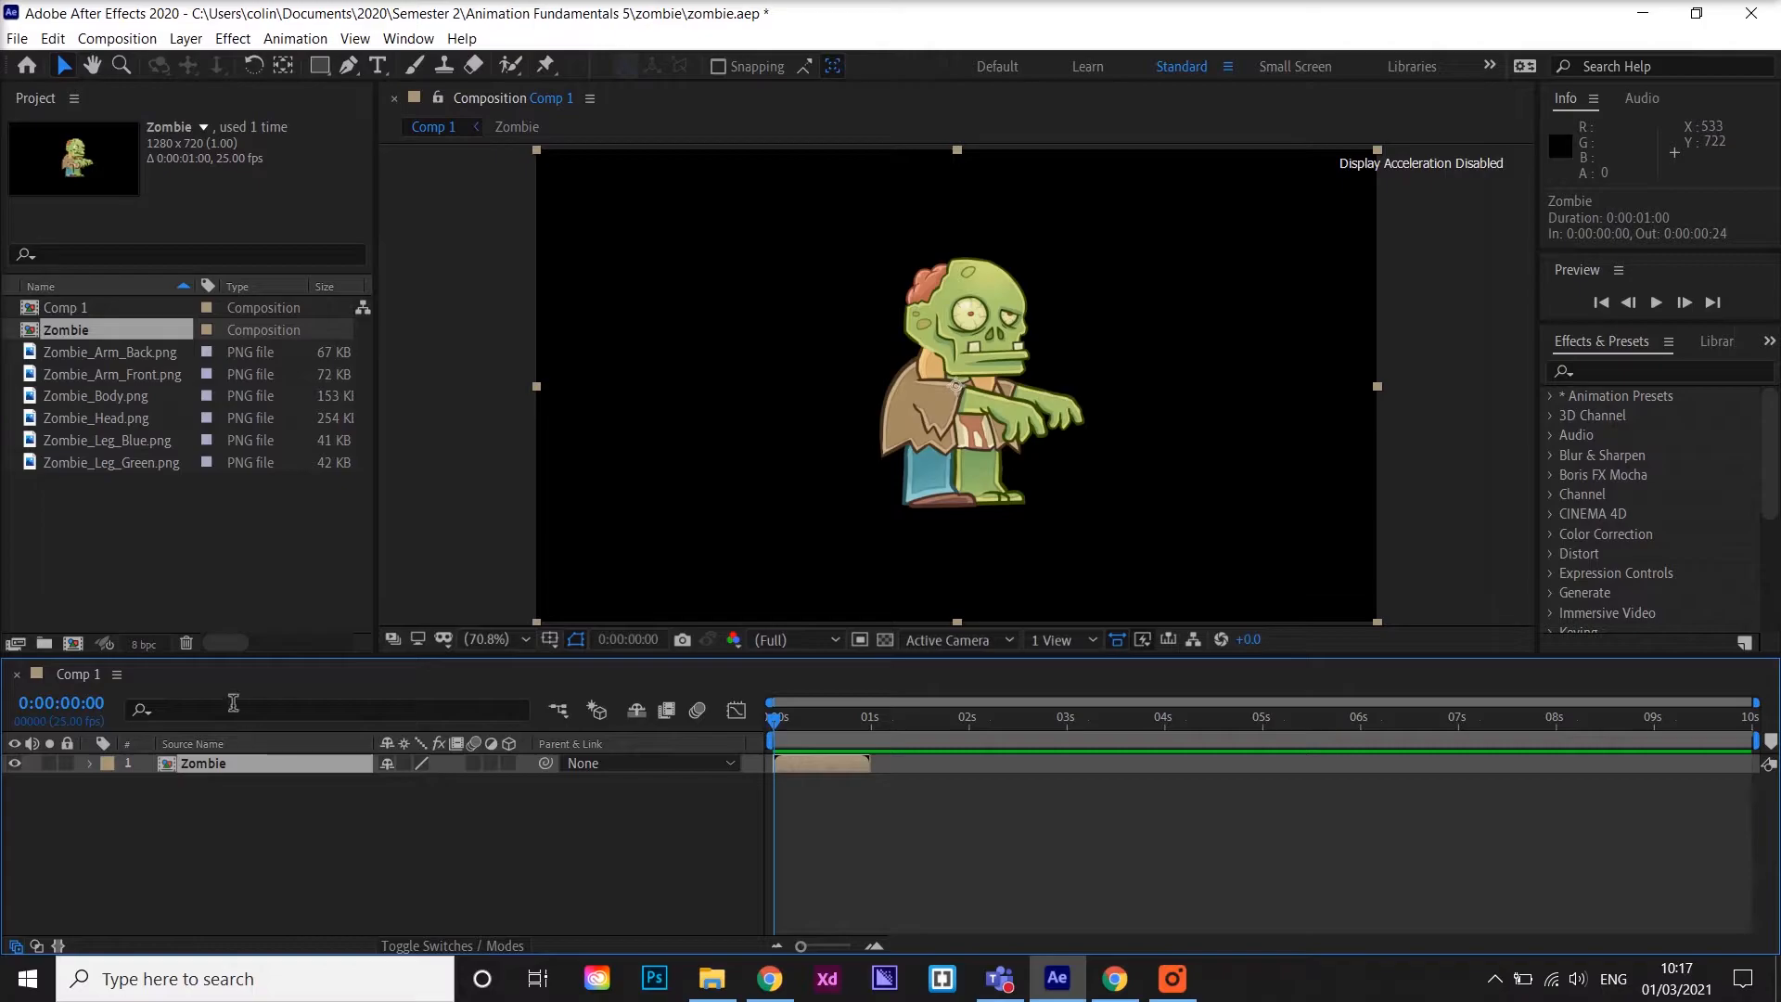
{"action": "left_click", "coordinate": [186, 38]}
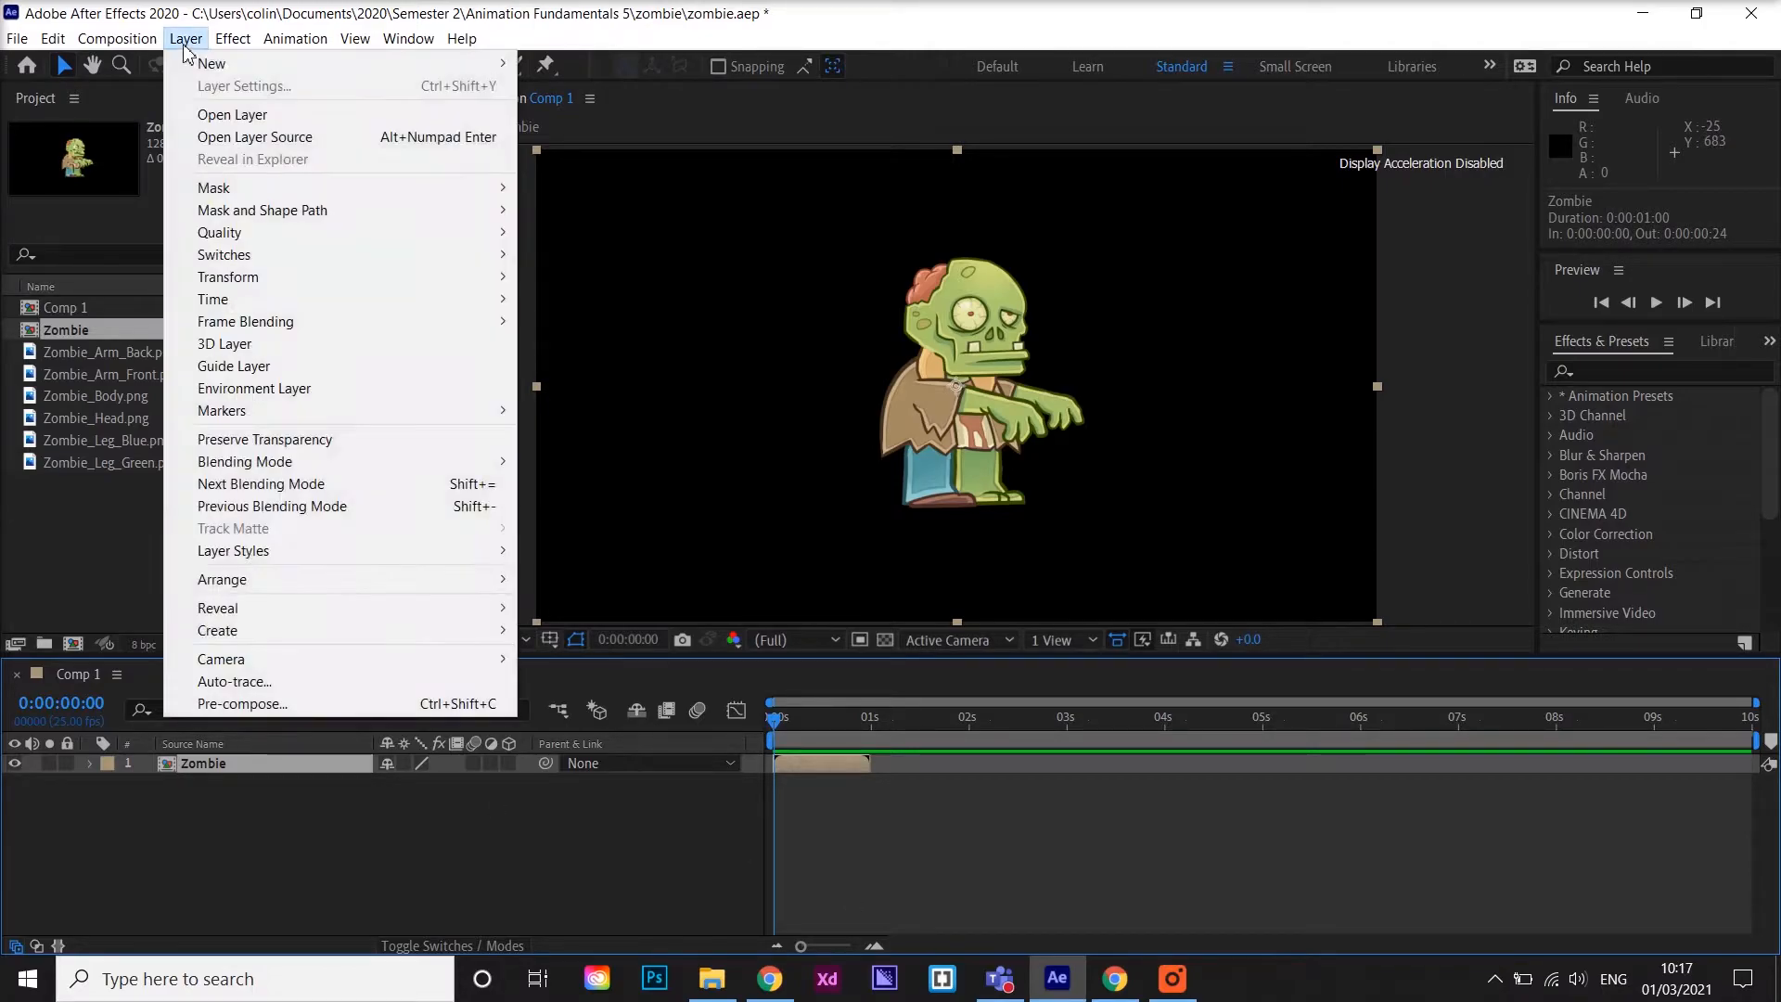
{"action": "mouse_move", "coordinate": [287, 299]}
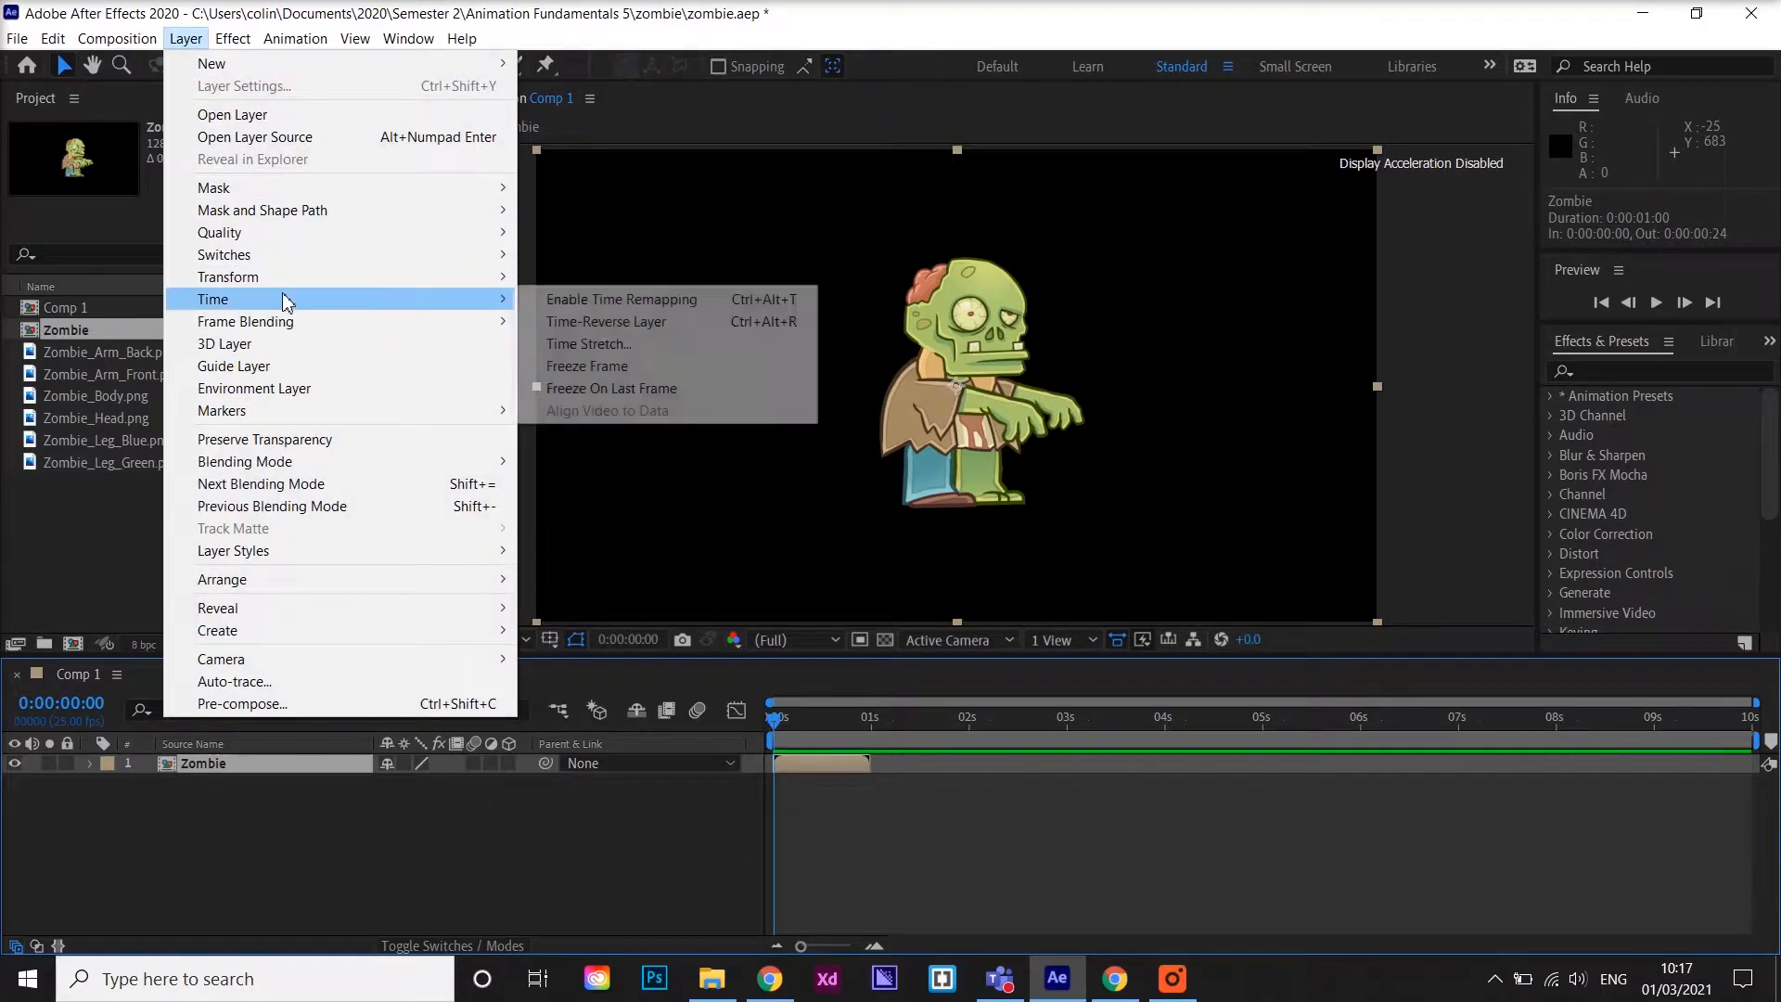
{"action": "left_click", "coordinate": [627, 300]}
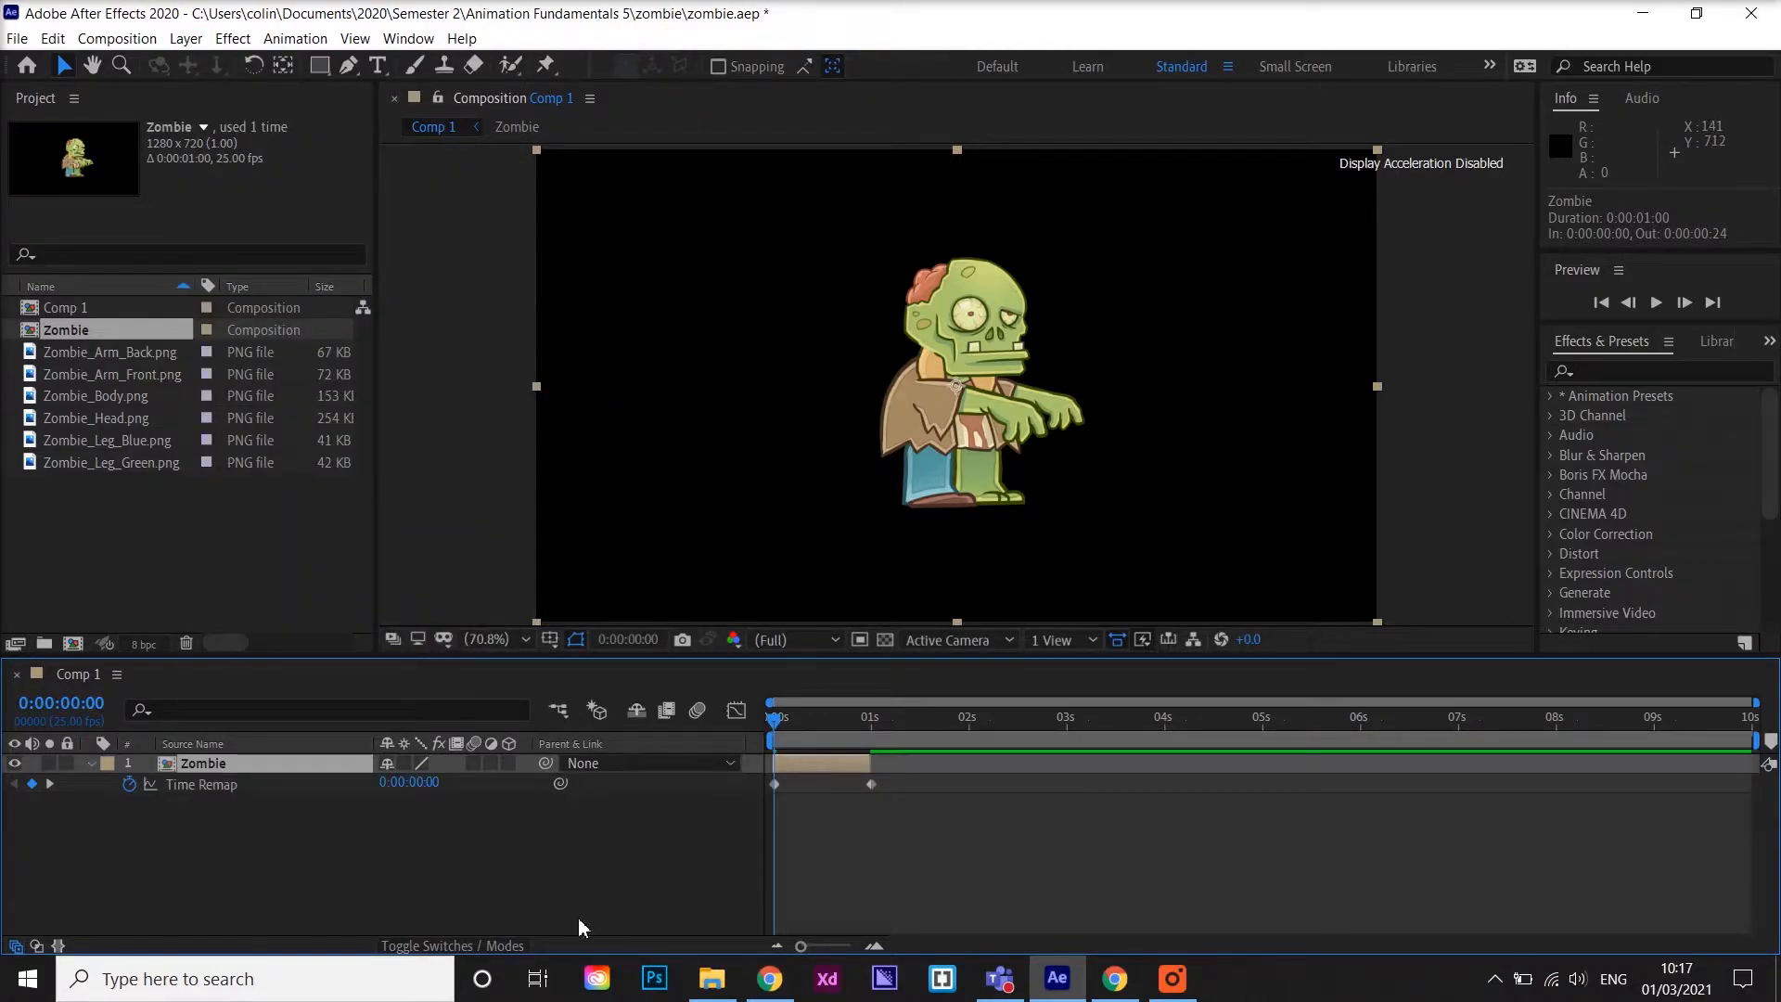
Add a loopOut() expression to the Zombie layer's Time Remap property
{"action": "left_click", "coordinate": [347, 849]}
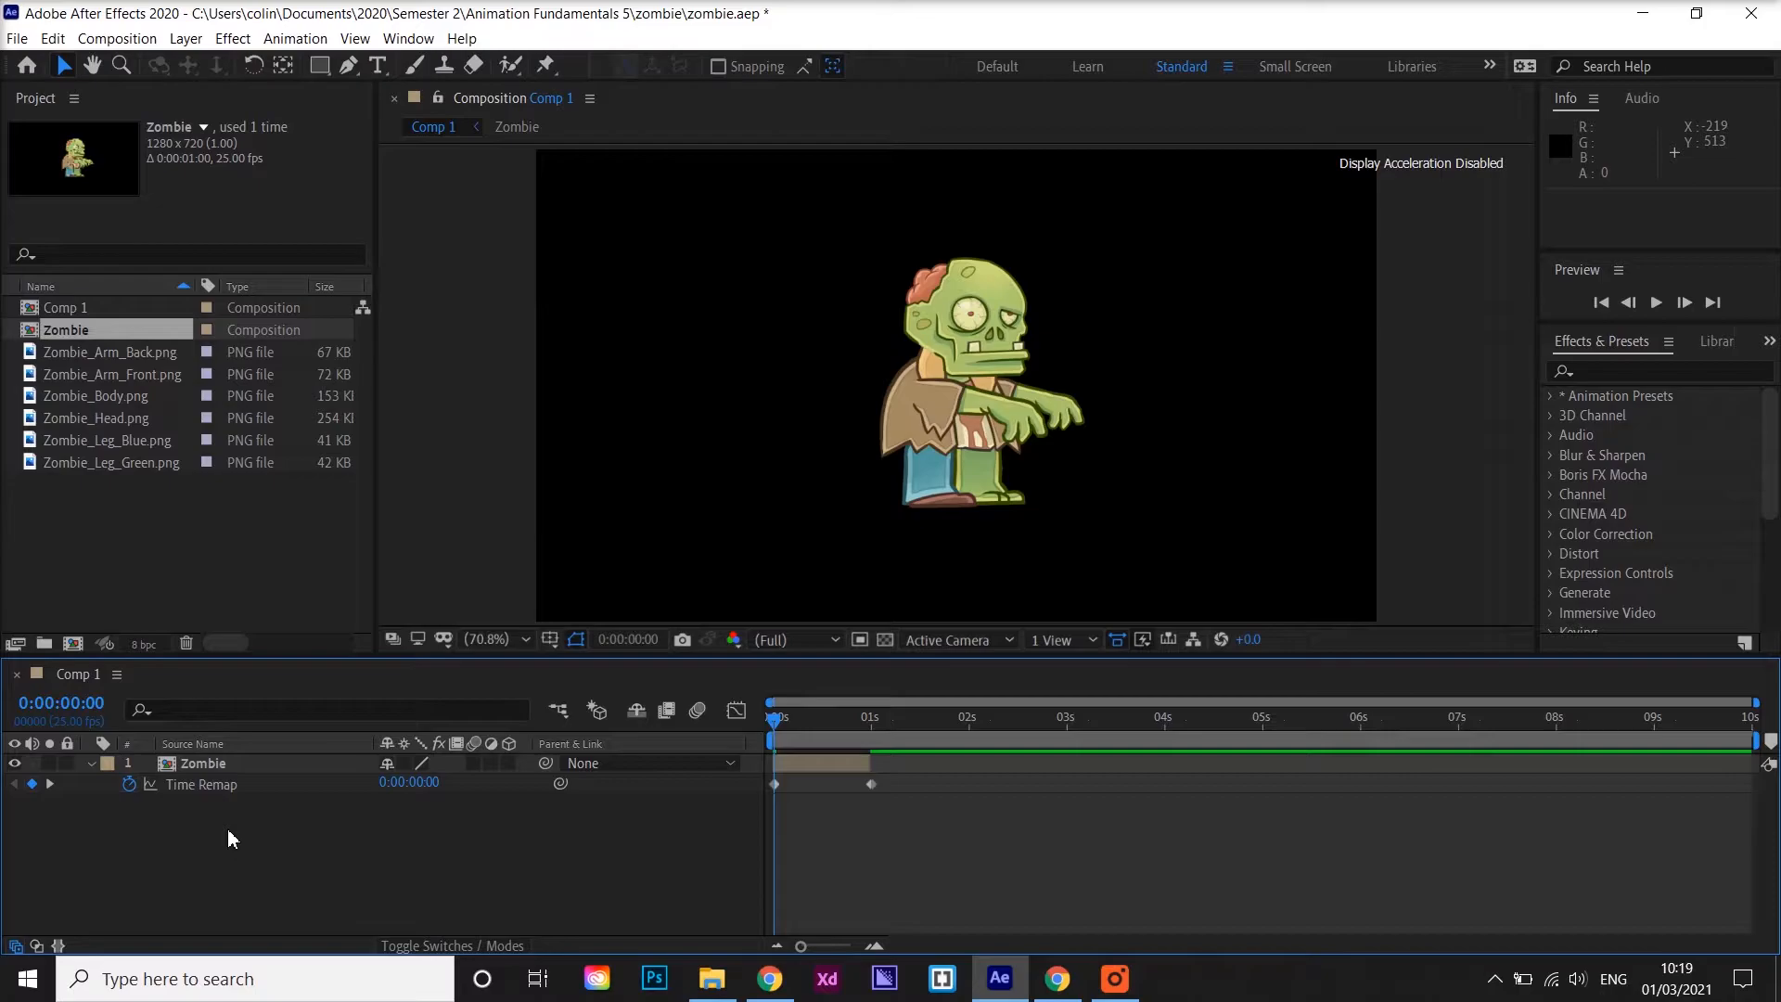
{"action": "left_click", "coordinate": [131, 786], "text": "alt"}
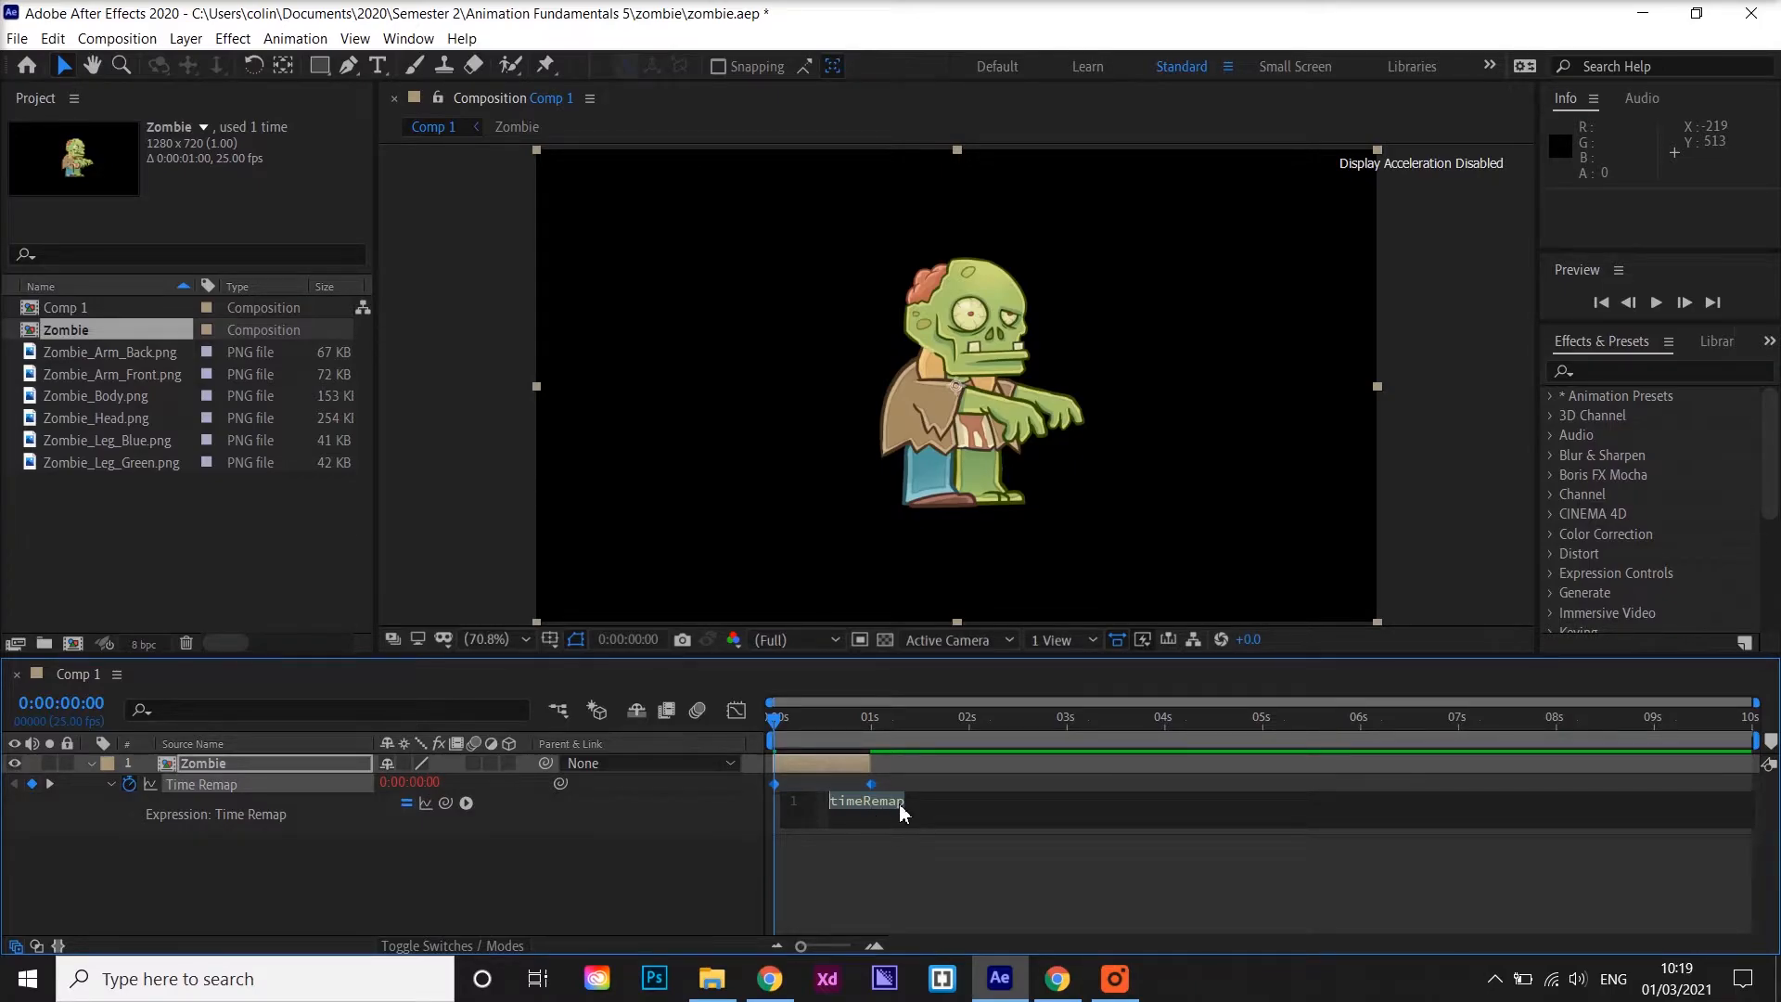
{"action": "type", "text": "l"}
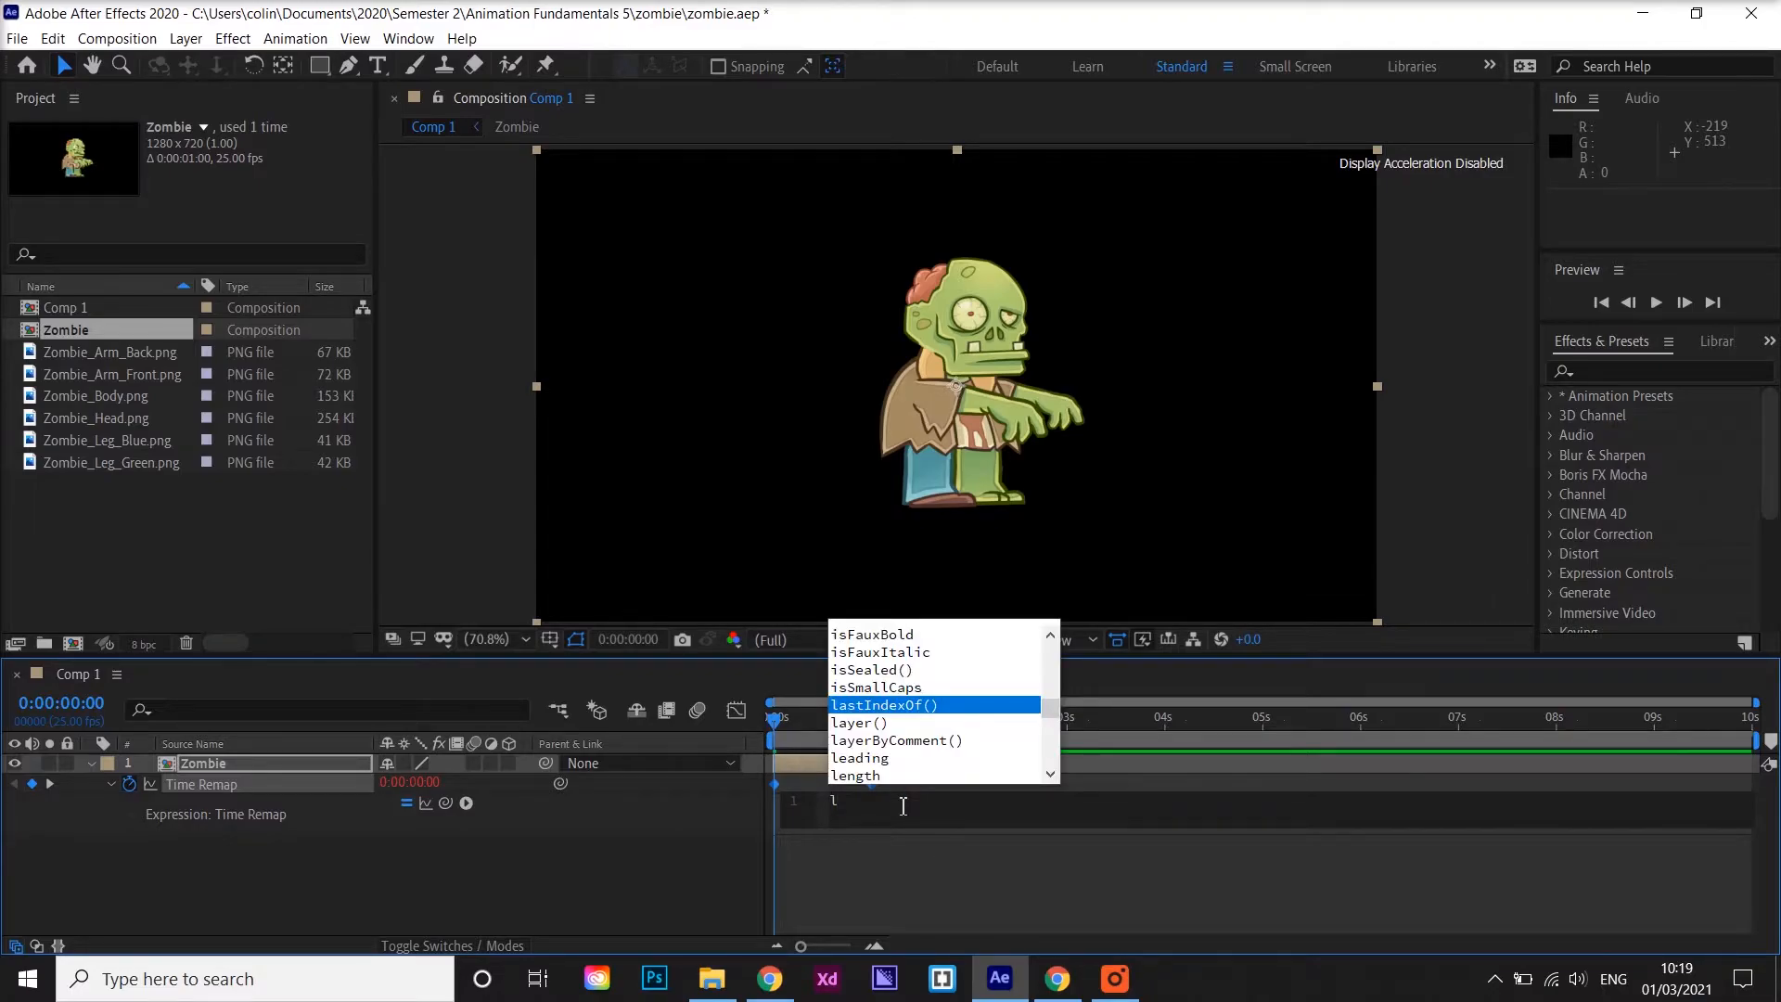
{"action": "type", "text": "oop"}
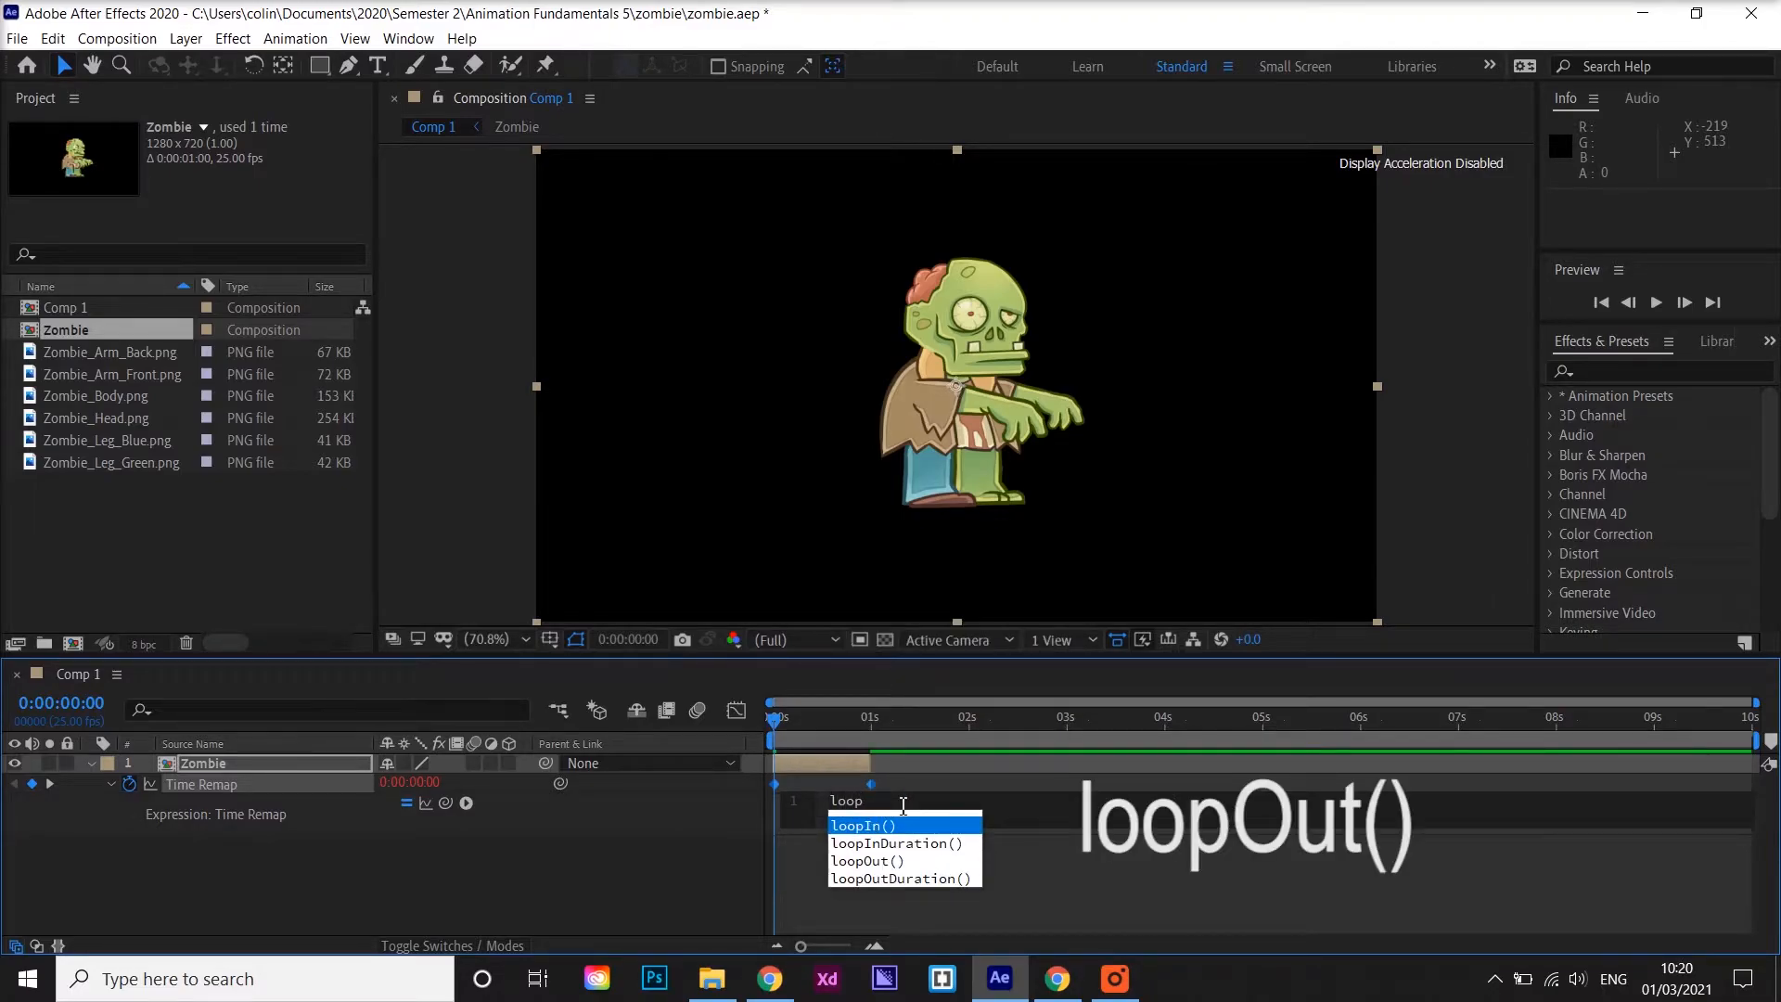
{"action": "type", "text": "Out("}
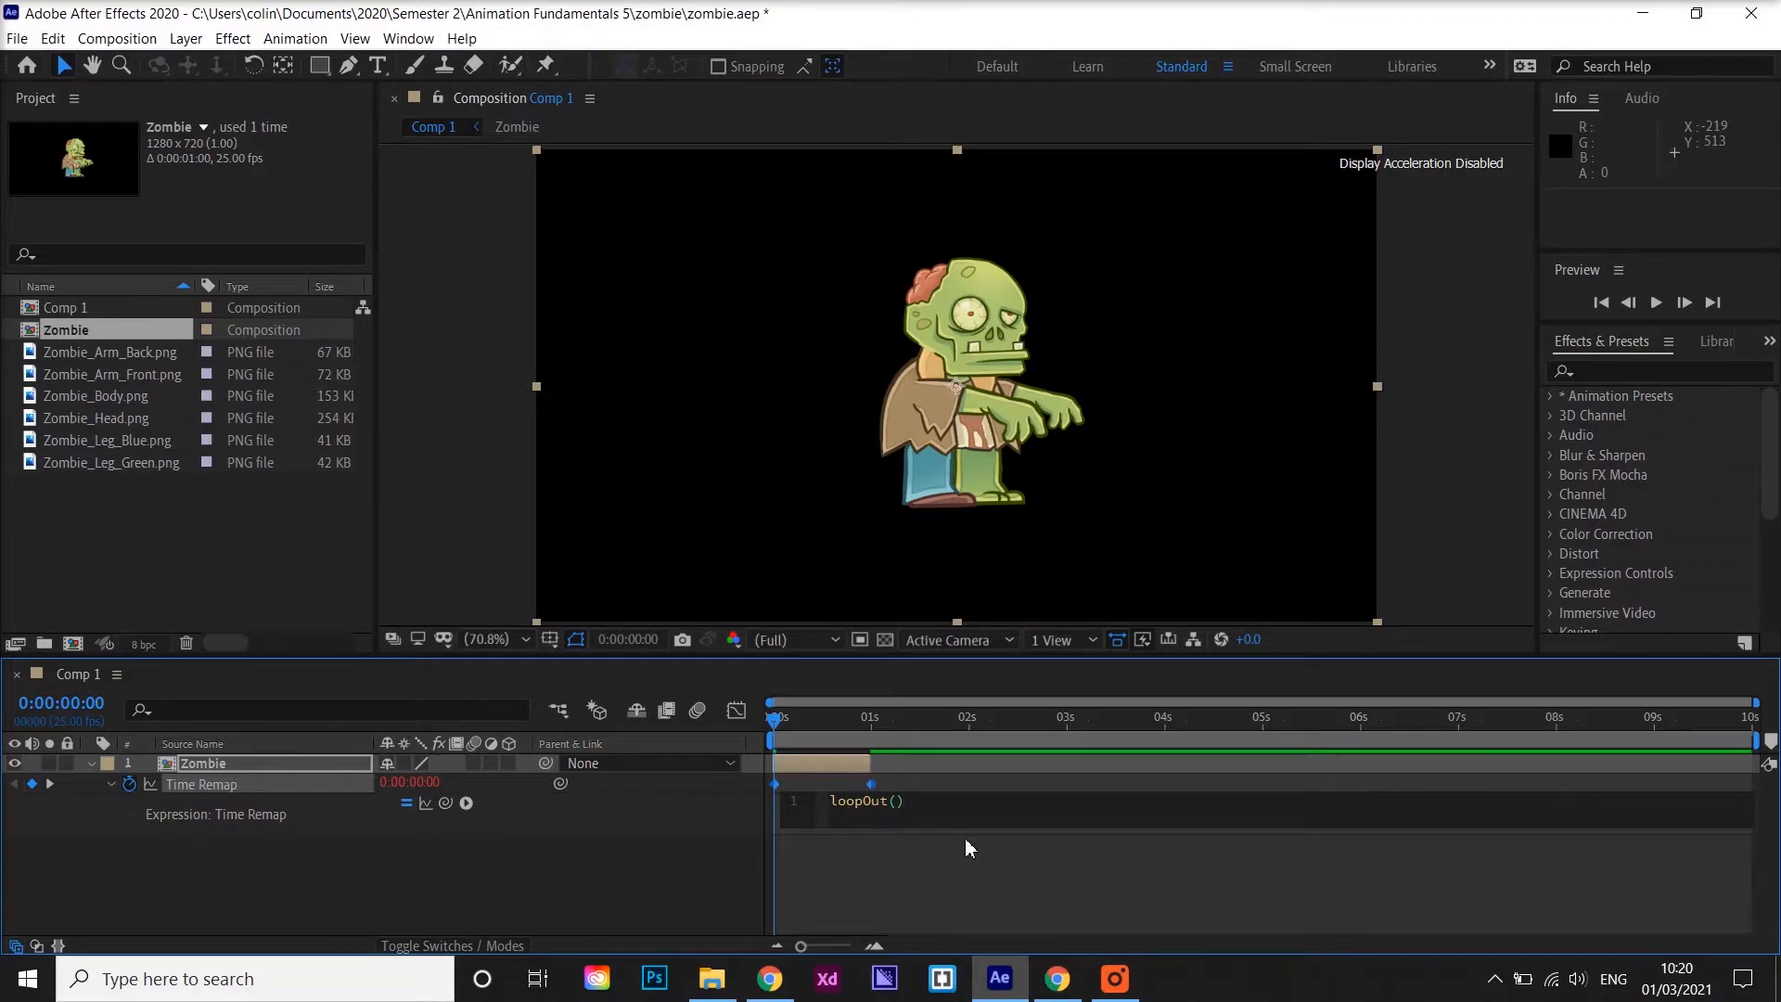
Extend the Zombie layer's duration so it fills the full 10-second composition
{"action": "left_click", "coordinate": [649, 854]}
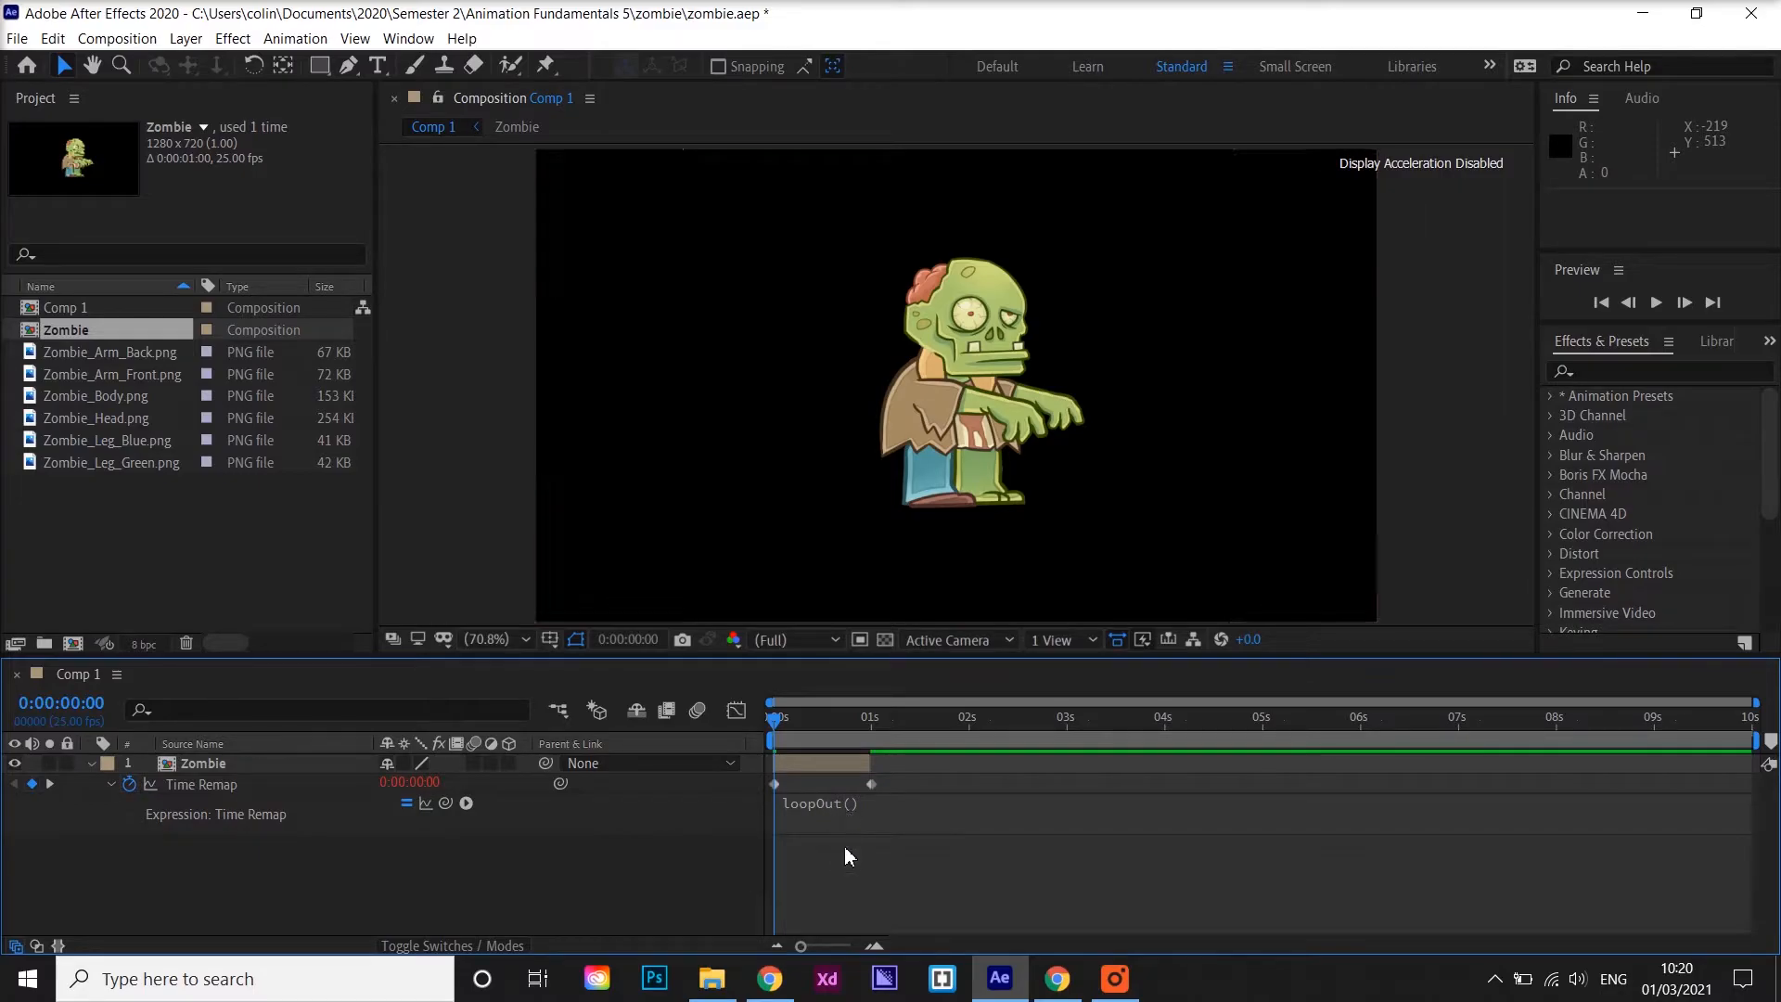
{"action": "left_click_drag", "start_coordinate": [875, 762], "coordinate": [1753, 773]}
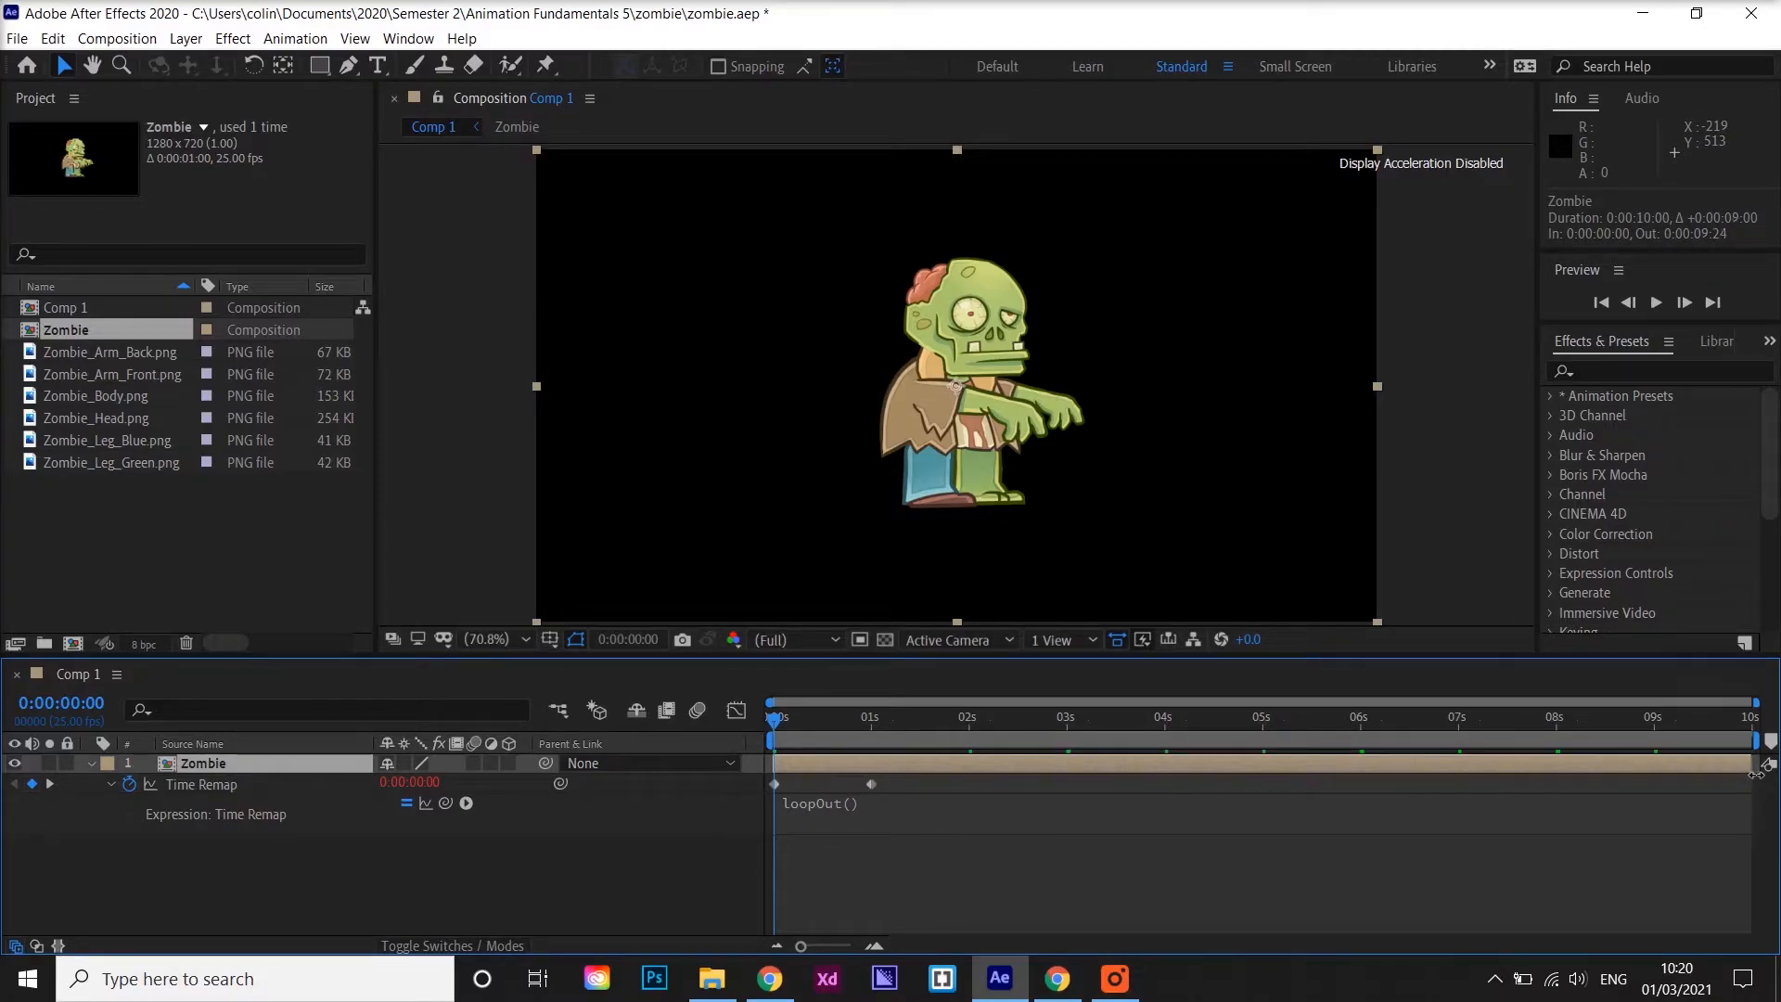
Preview the looping walk cycle, scrubbing around the 1-second point to check the loop
{"action": "left_click_drag", "start_coordinate": [1516, 722], "coordinate": [728, 688]}
{"action": "key", "text": "space"}
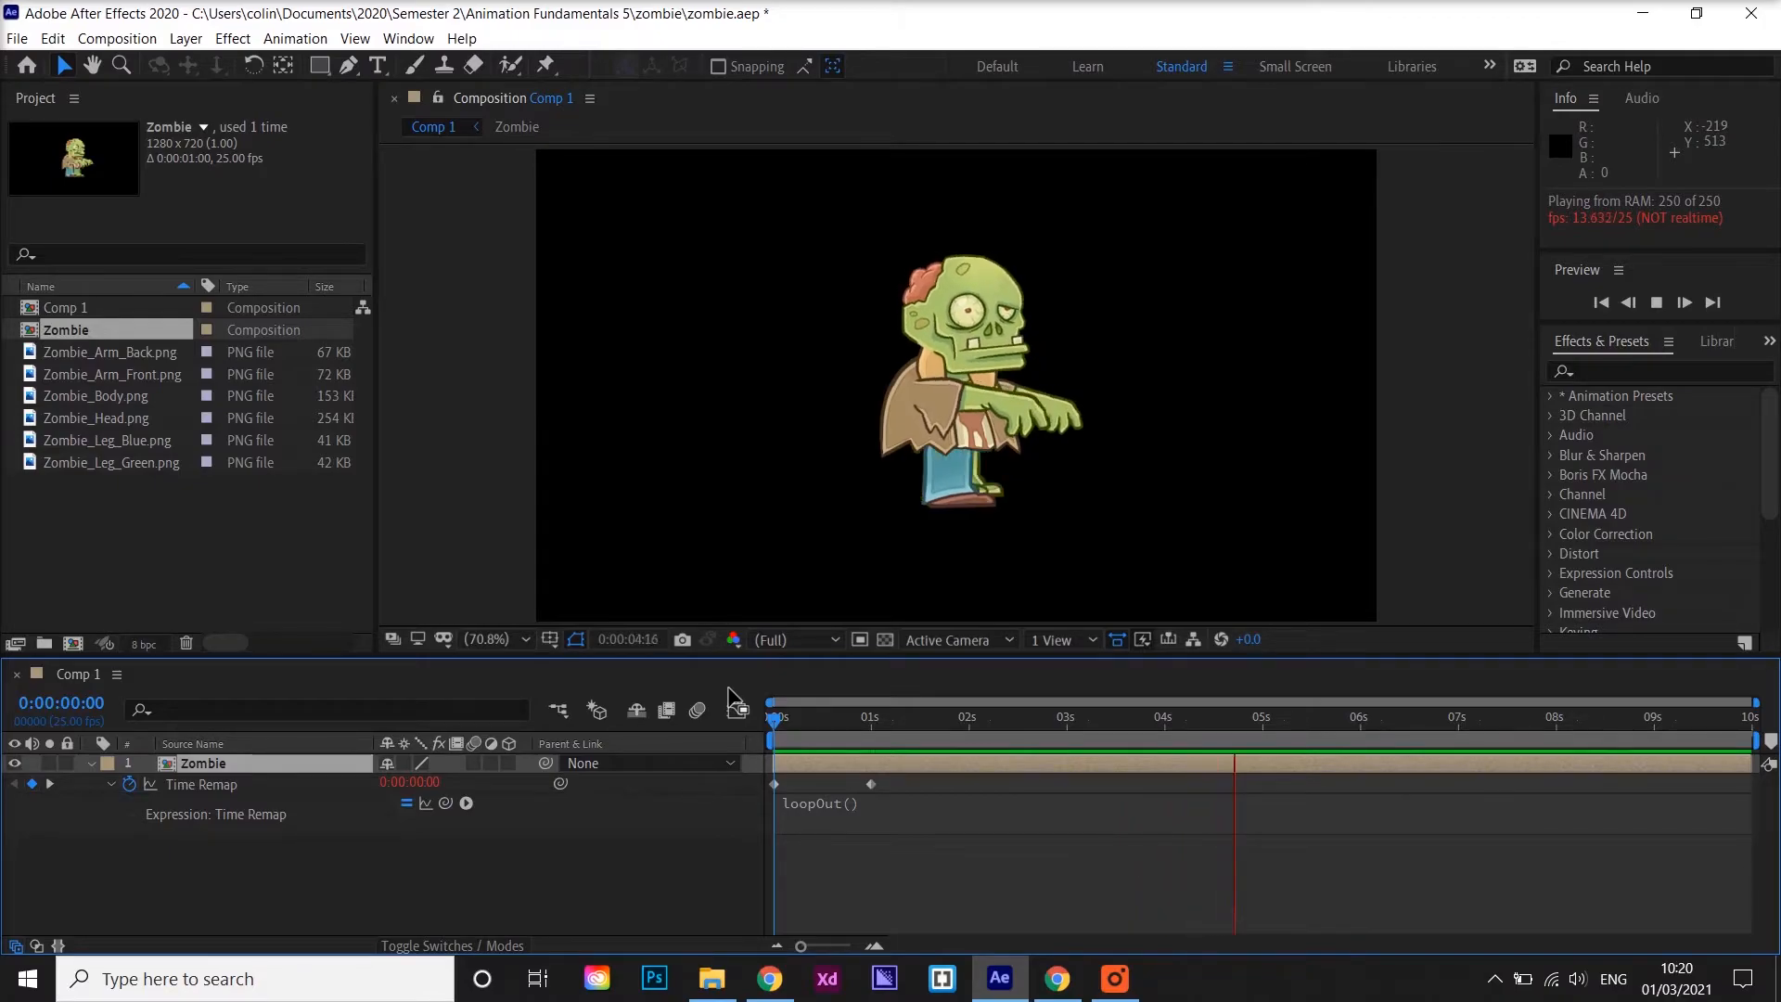
{"action": "key", "text": "space"}
{"action": "left_click_drag", "start_coordinate": [844, 715], "coordinate": [866, 731]}
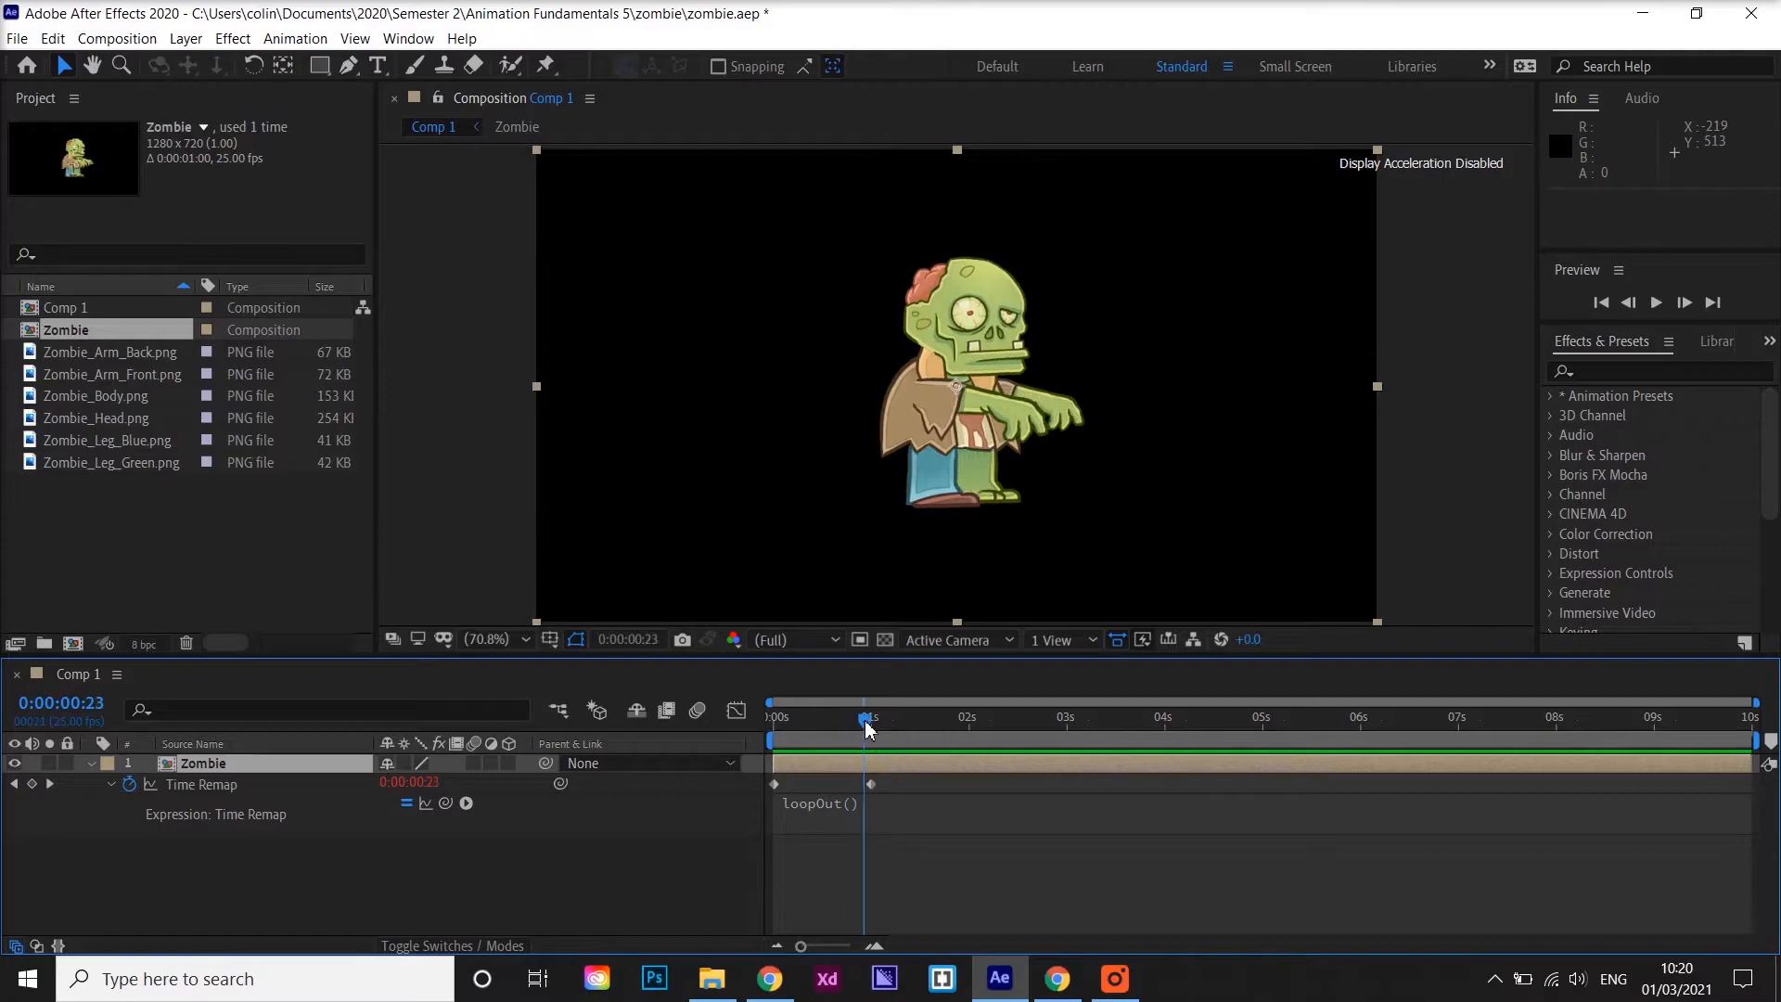
{"action": "key", "text": "space"}
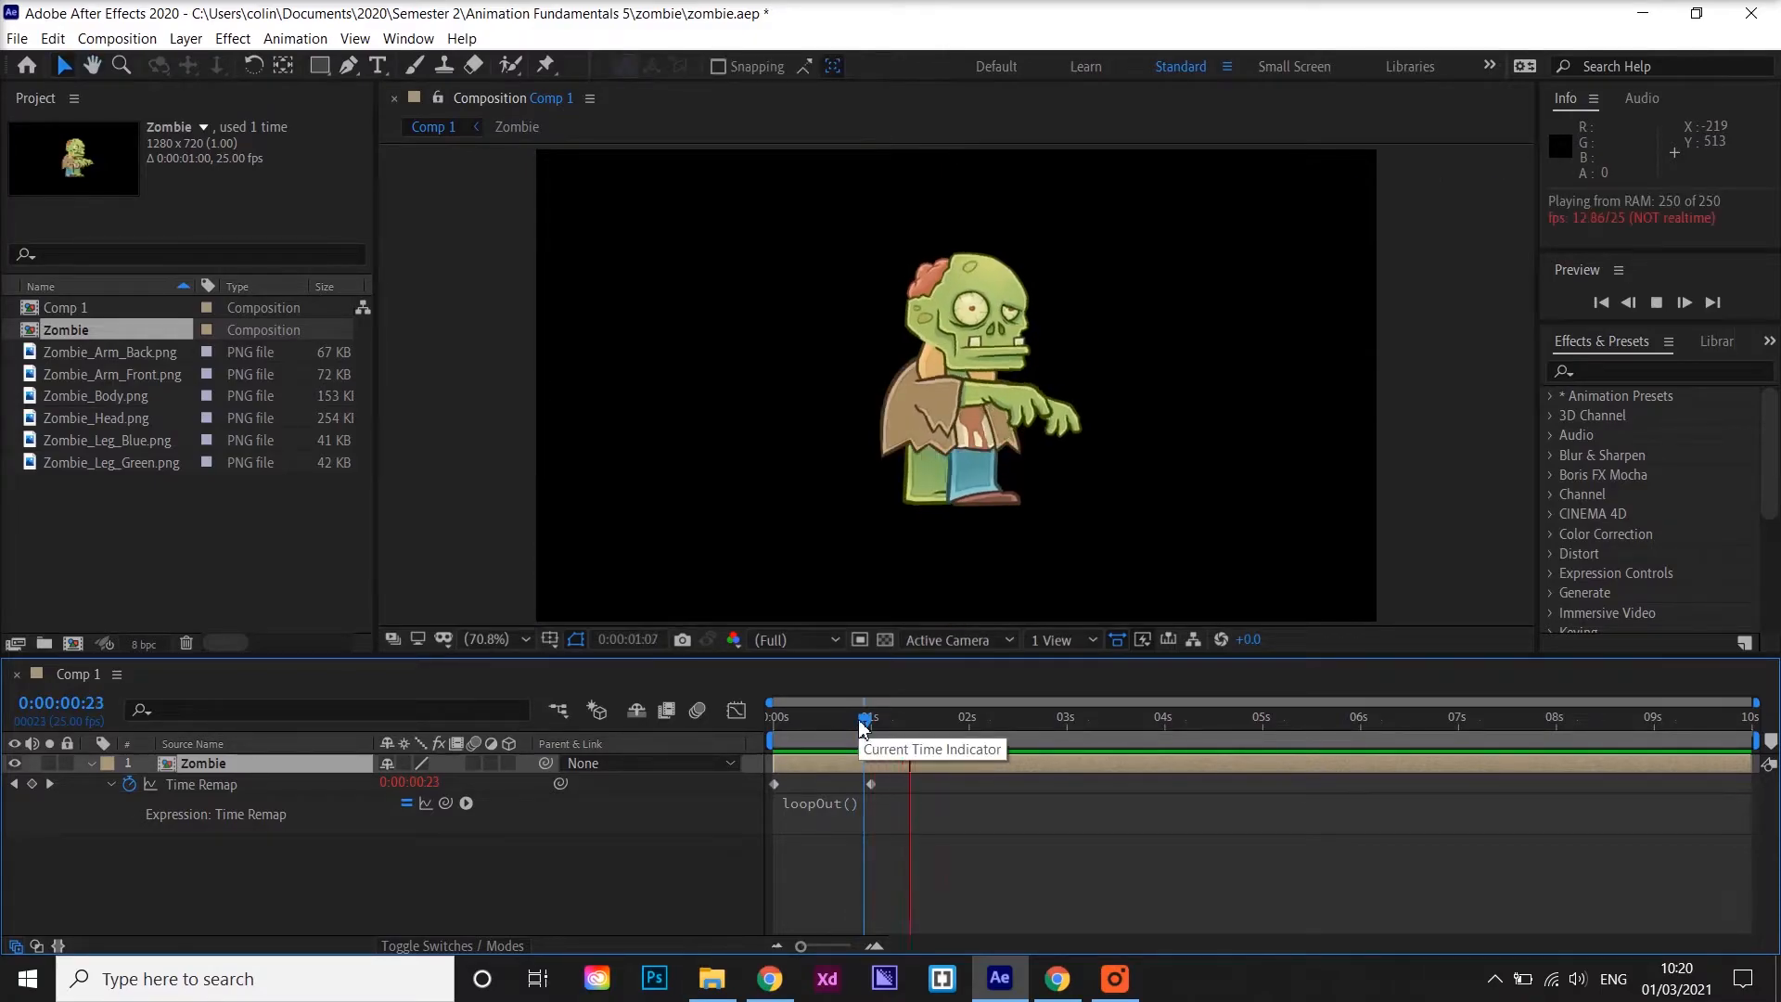
{"action": "left_click_drag", "start_coordinate": [872, 720], "coordinate": [845, 722]}
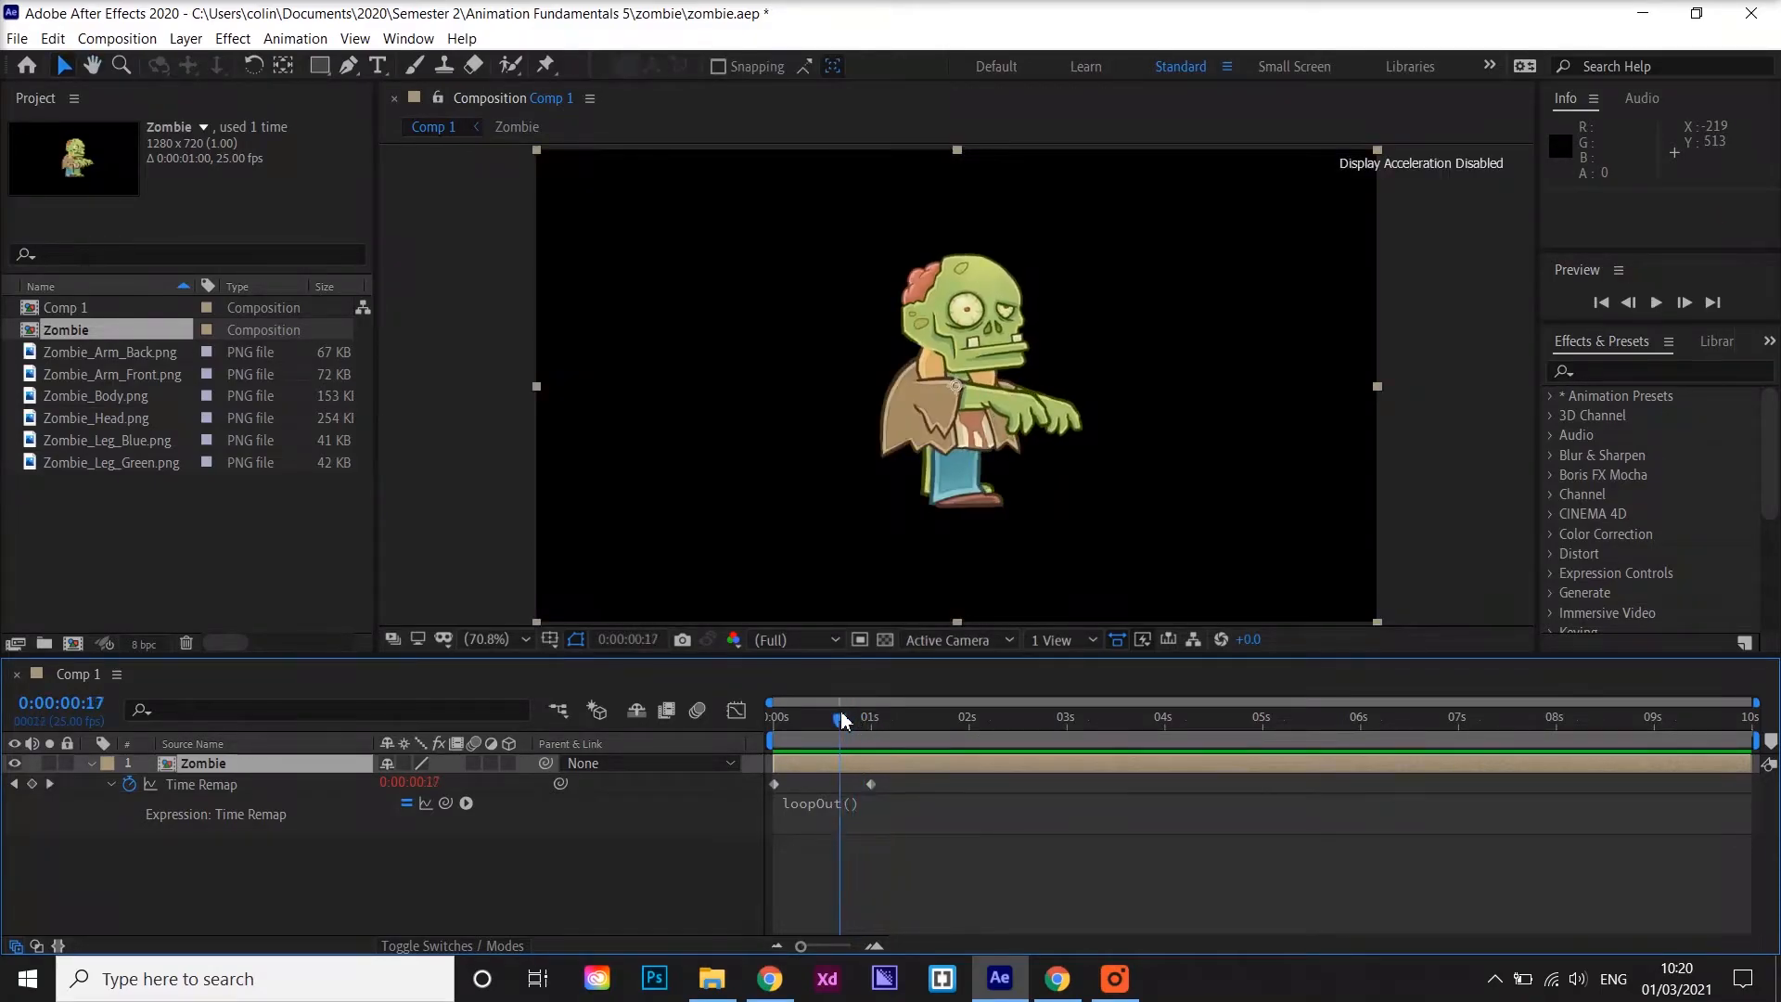
{"action": "key", "text": "space"}
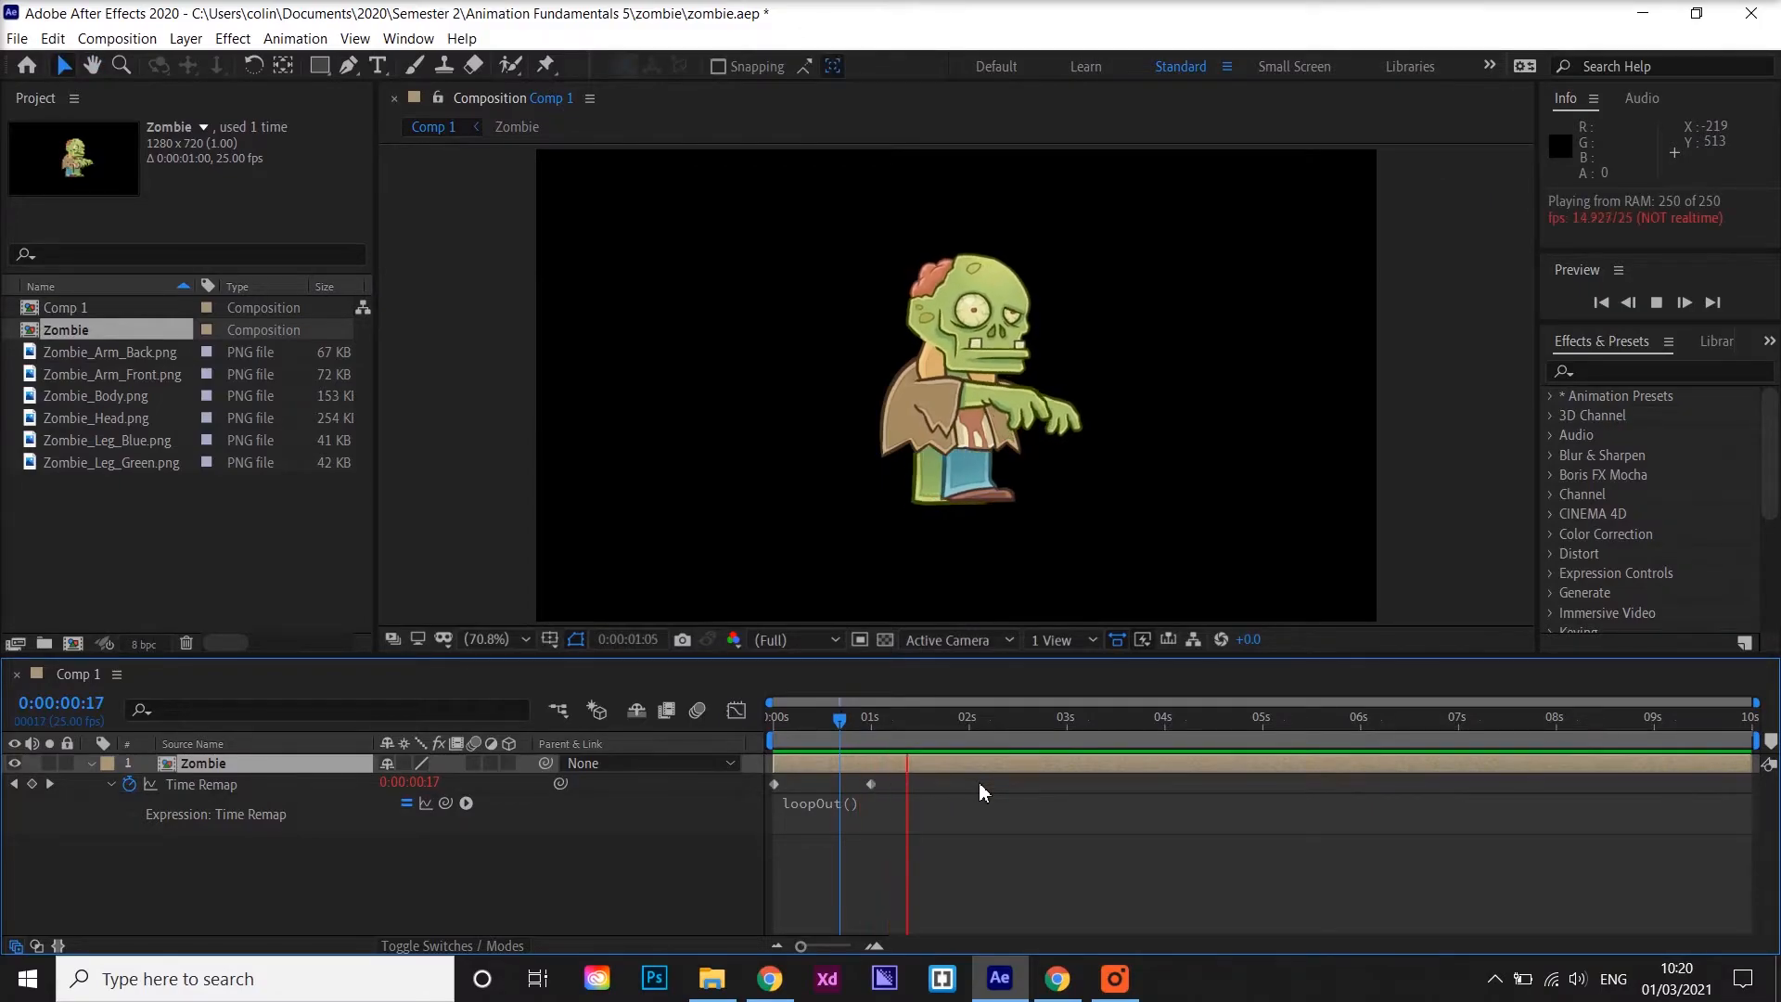
{"action": "key", "text": "space"}
{"action": "left_click", "coordinate": [839, 720]}
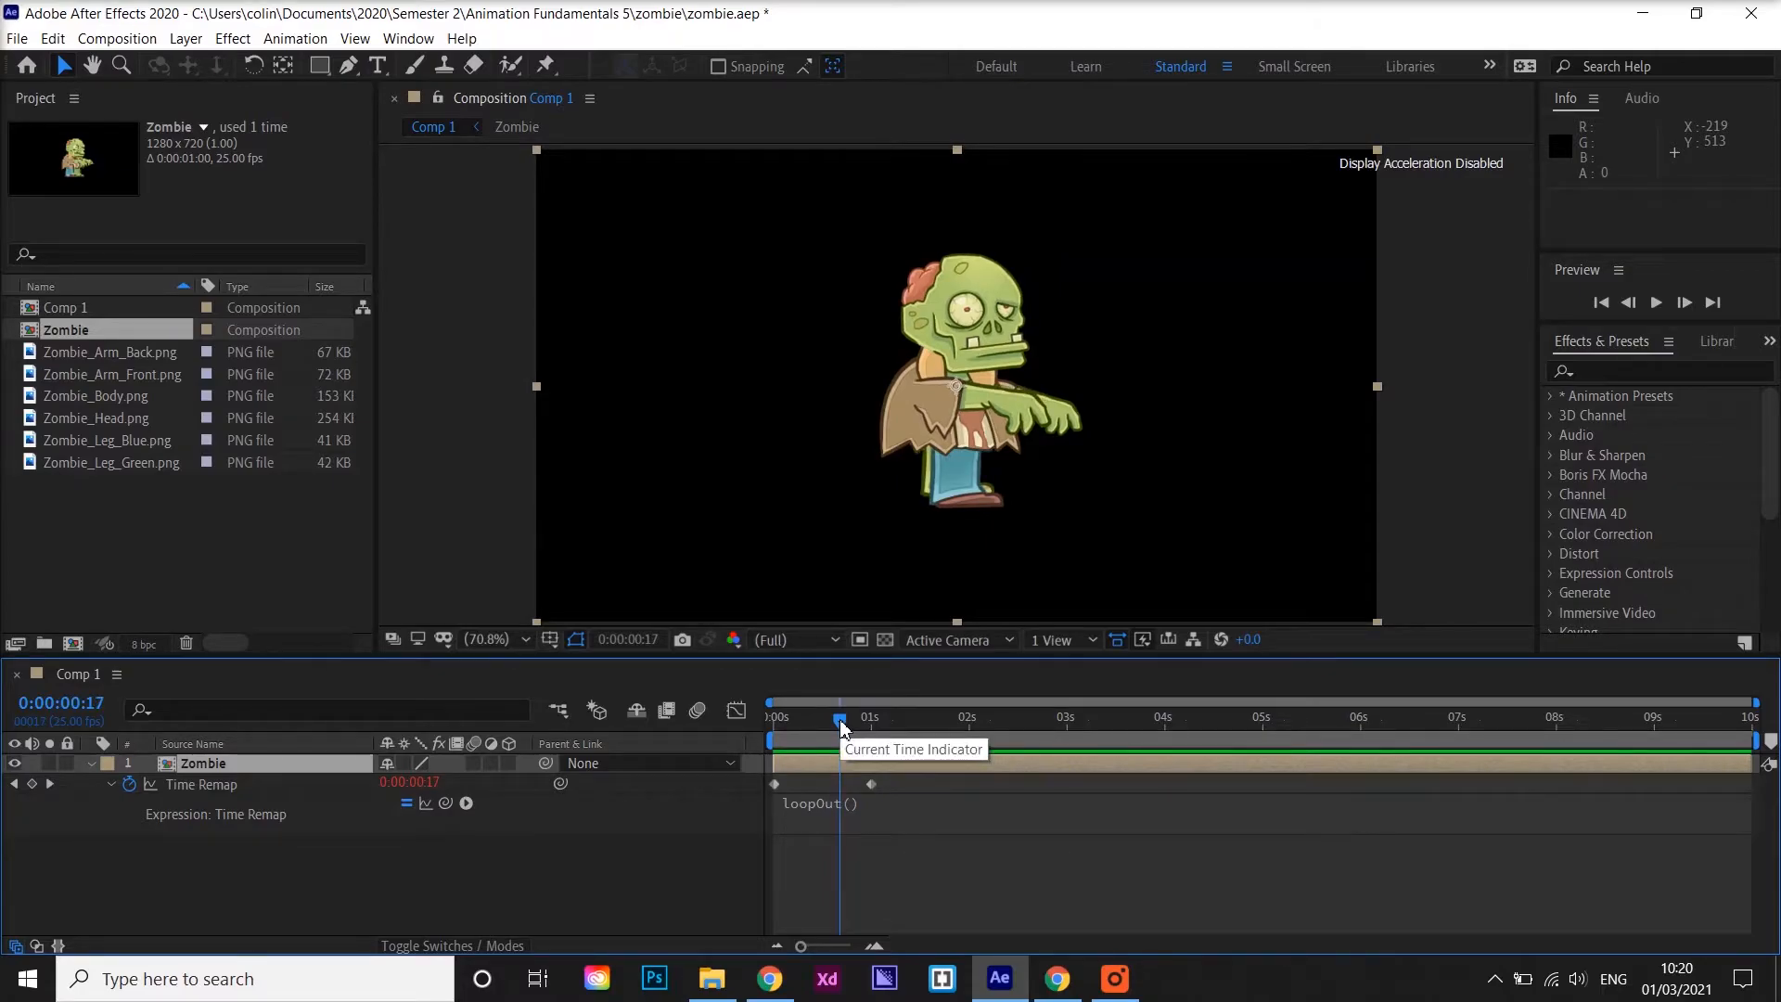
Add a Time Remap keyframe at 0:00:00:24 and delete the keyframe at 0:00:01:00
{"action": "left_click", "coordinate": [871, 785]}
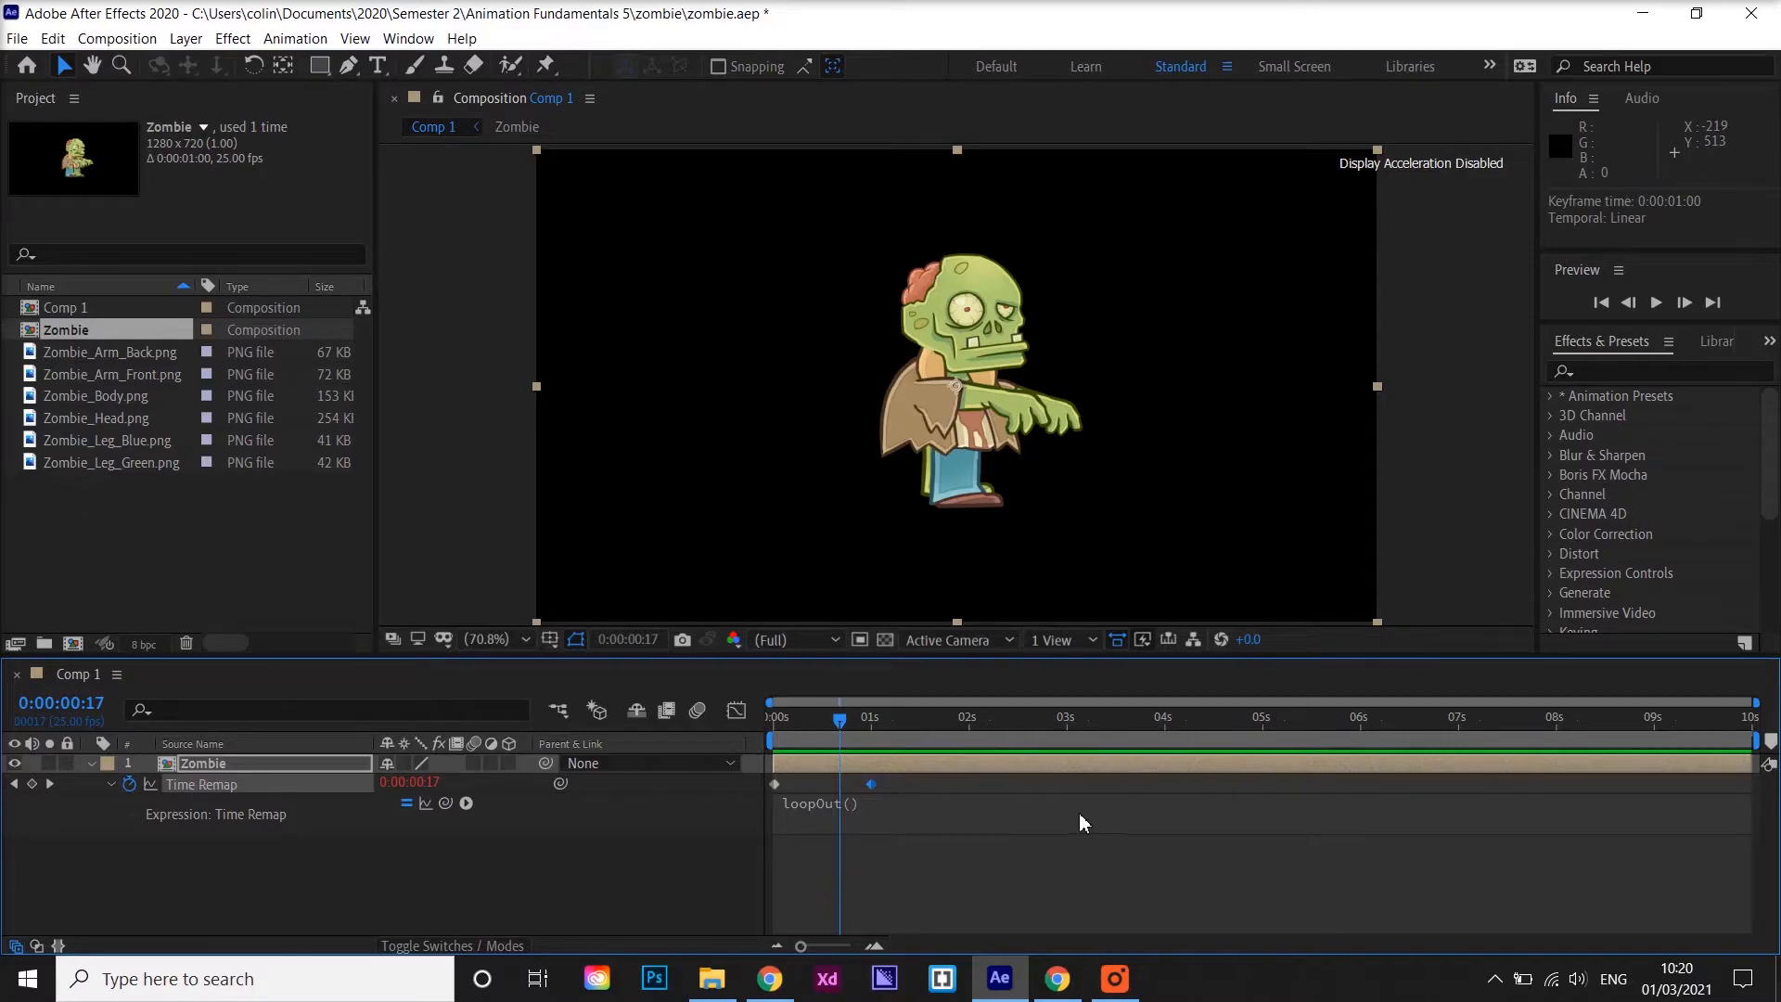
{"action": "left_click", "coordinate": [51, 788]}
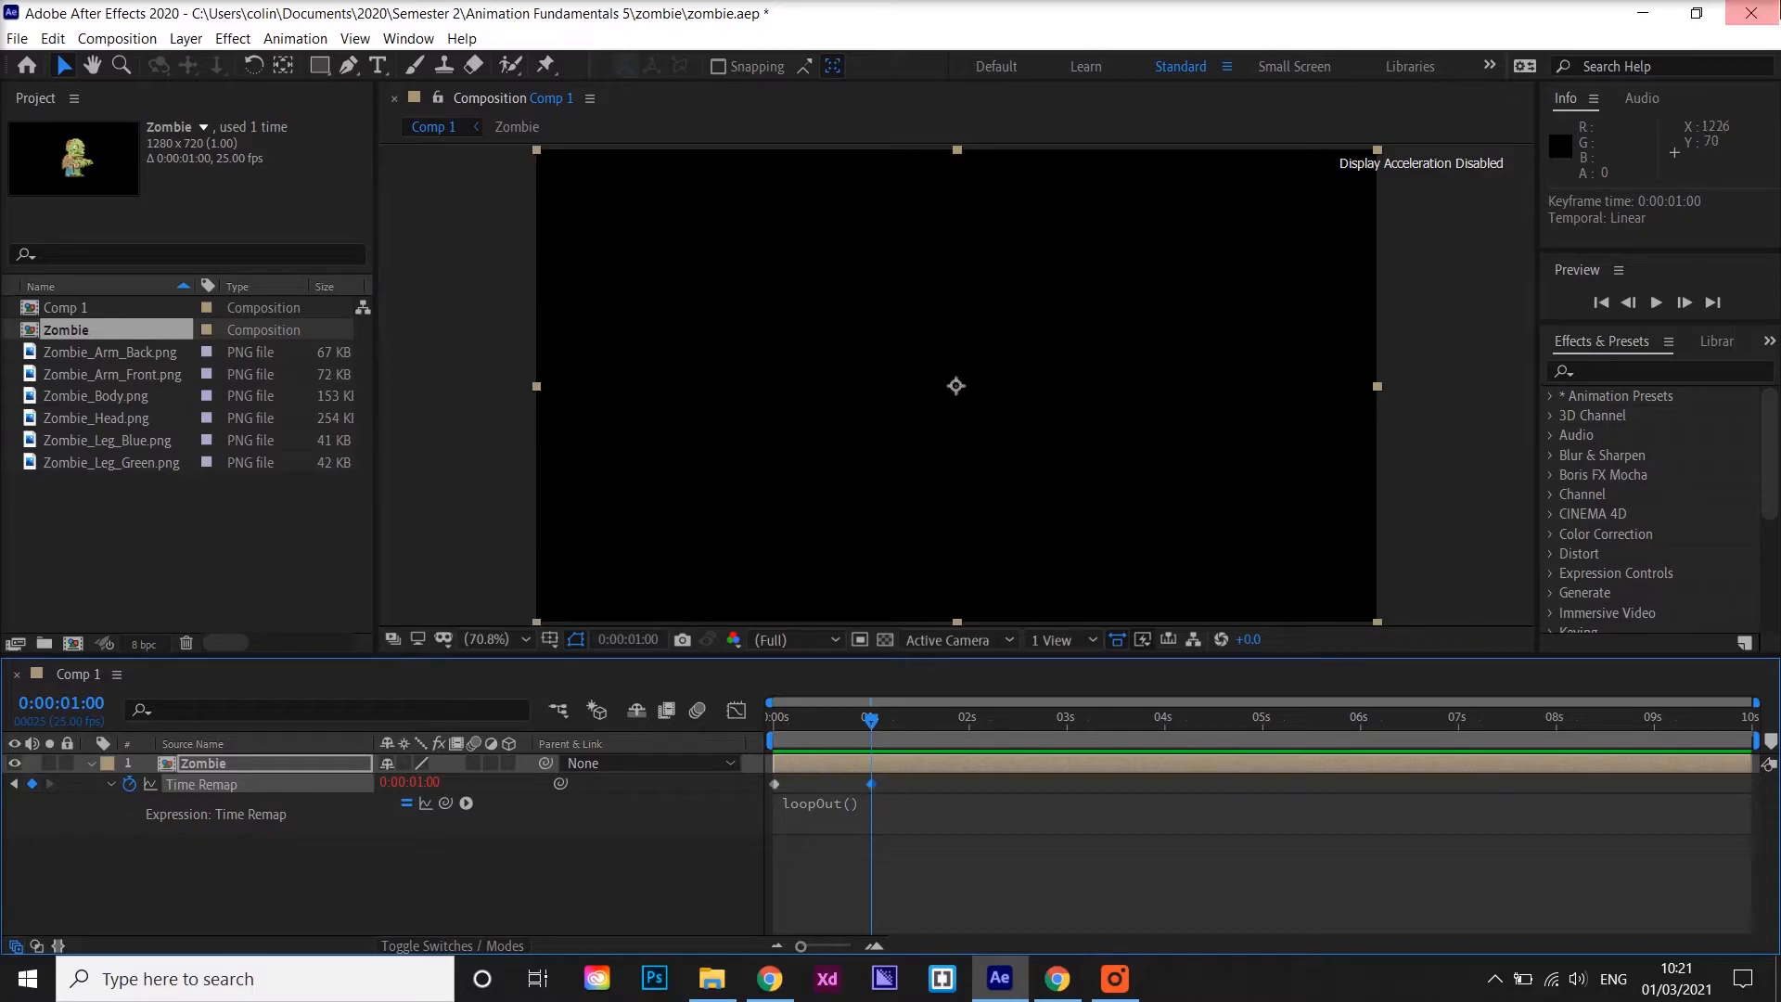
{"action": "left_click", "coordinate": [1629, 303]}
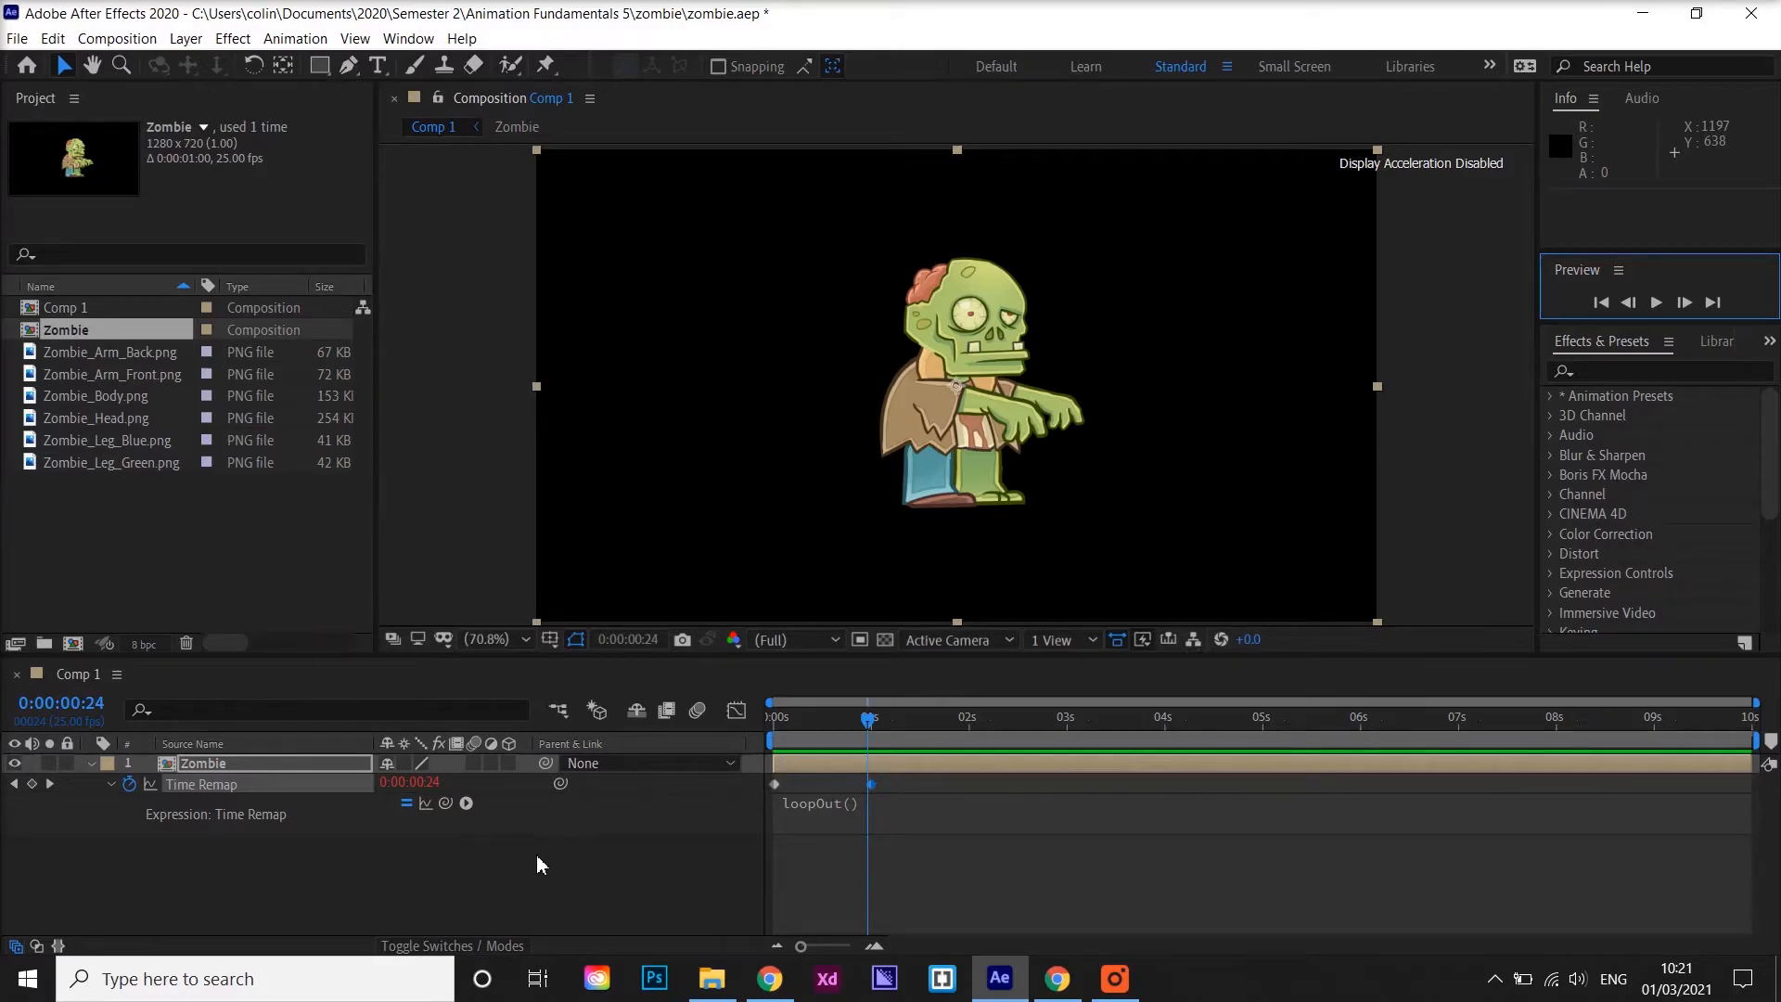
{"action": "left_click", "coordinate": [33, 785]}
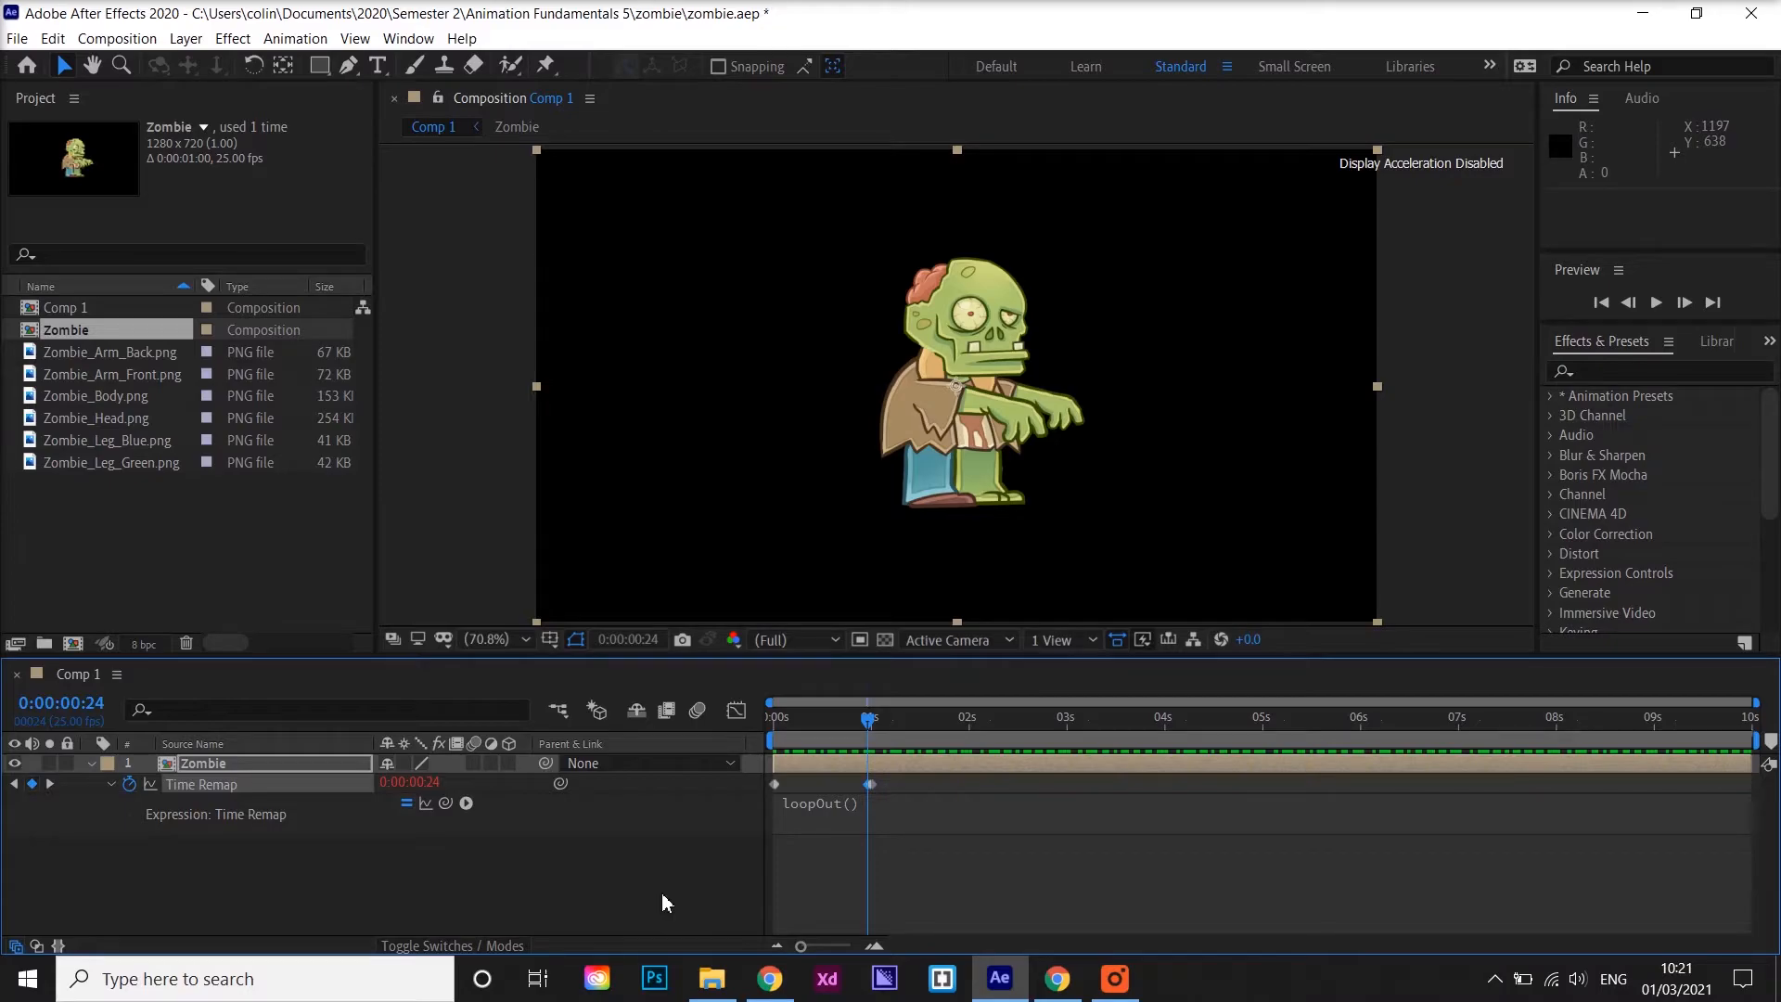
{"action": "left_click", "coordinate": [51, 785]}
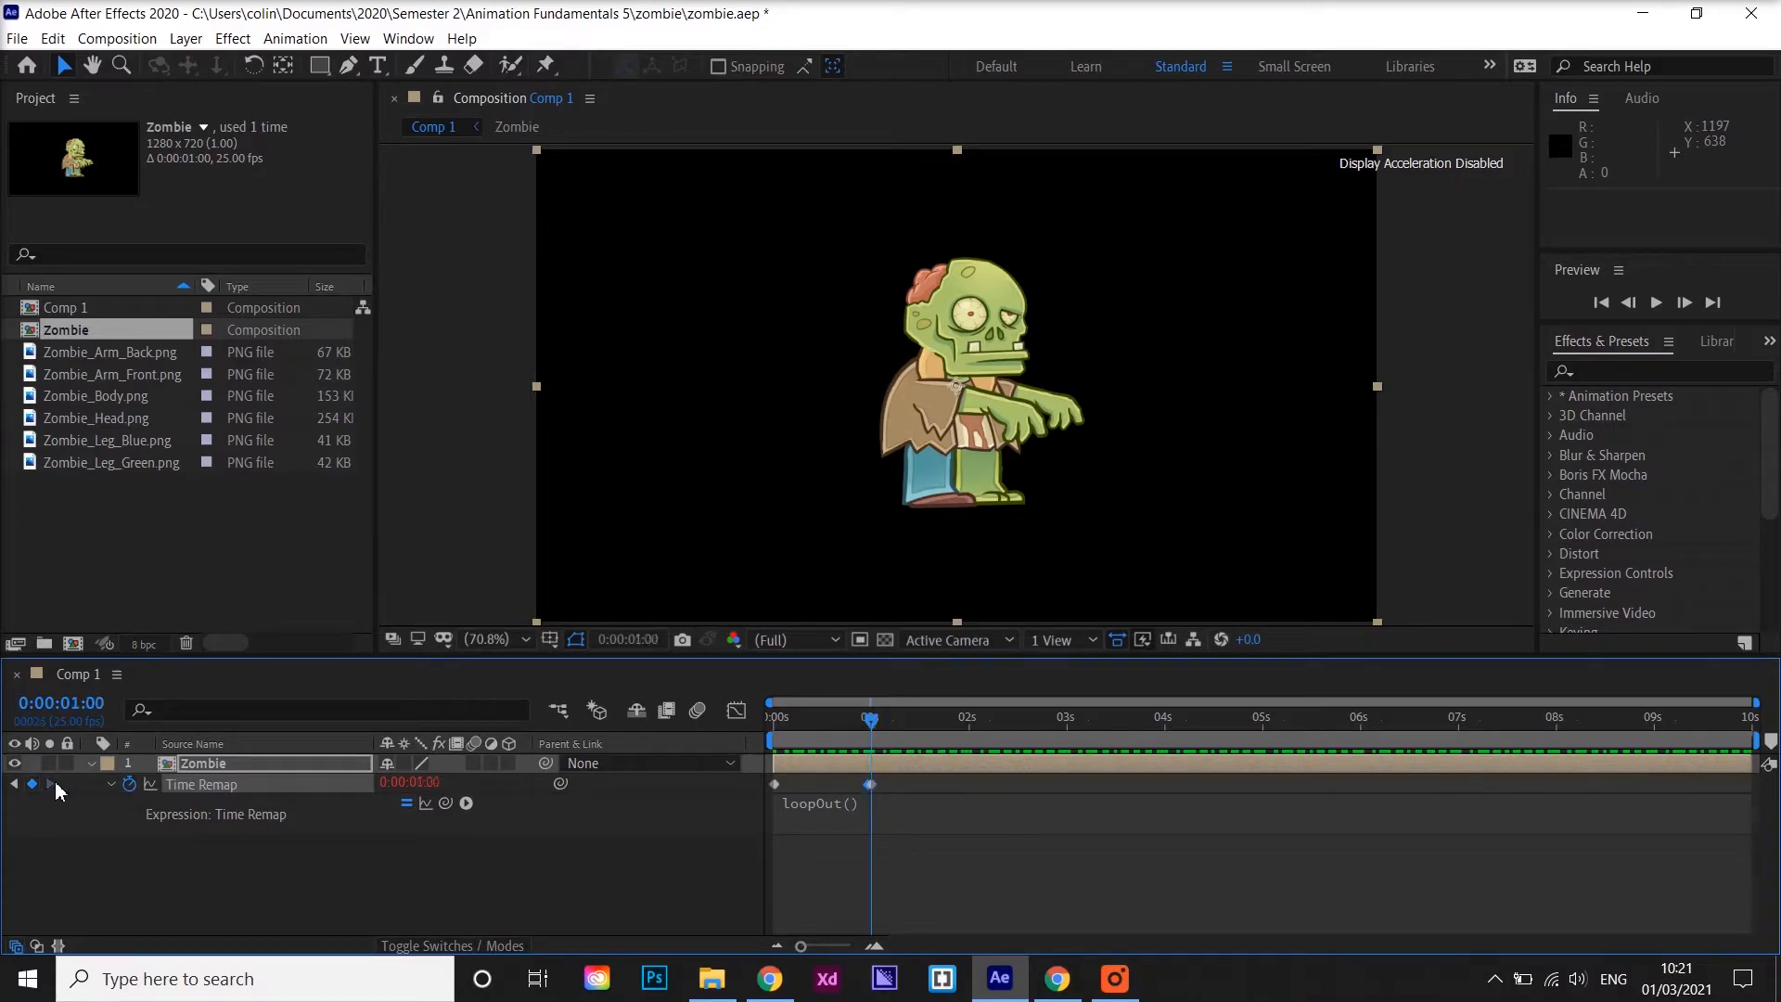
{"action": "left_click", "coordinate": [870, 784]}
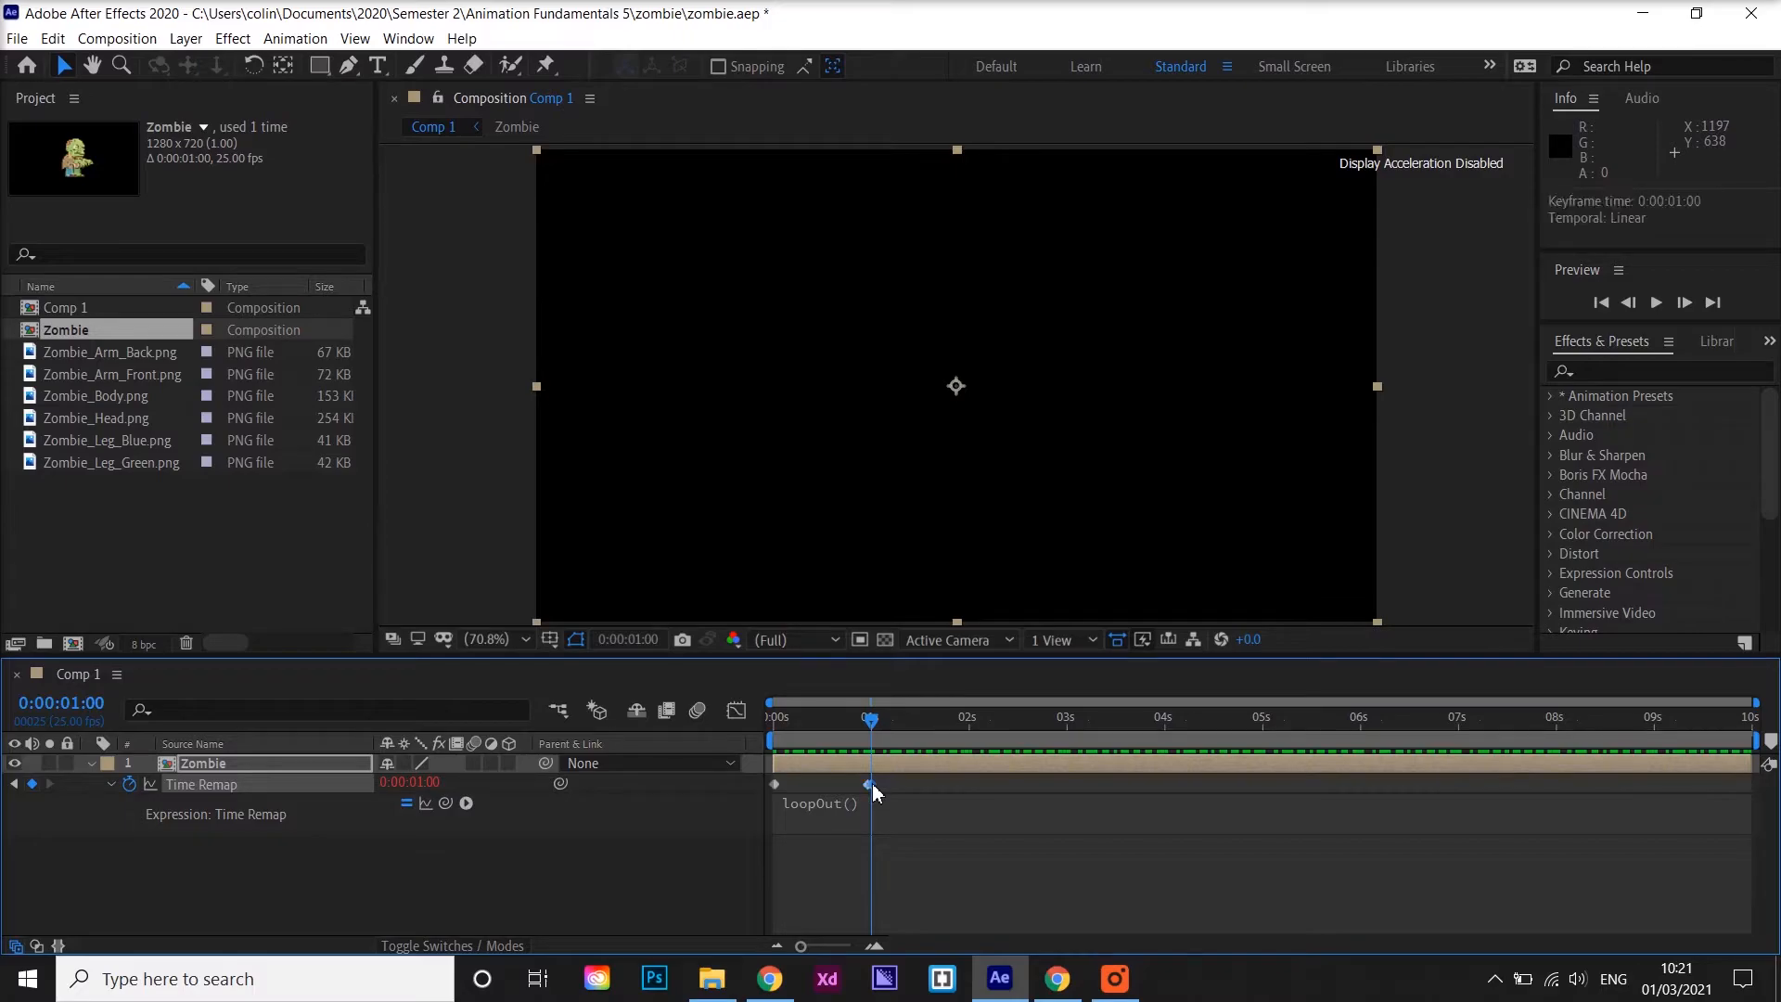
{"action": "left_click", "coordinate": [1046, 797]}
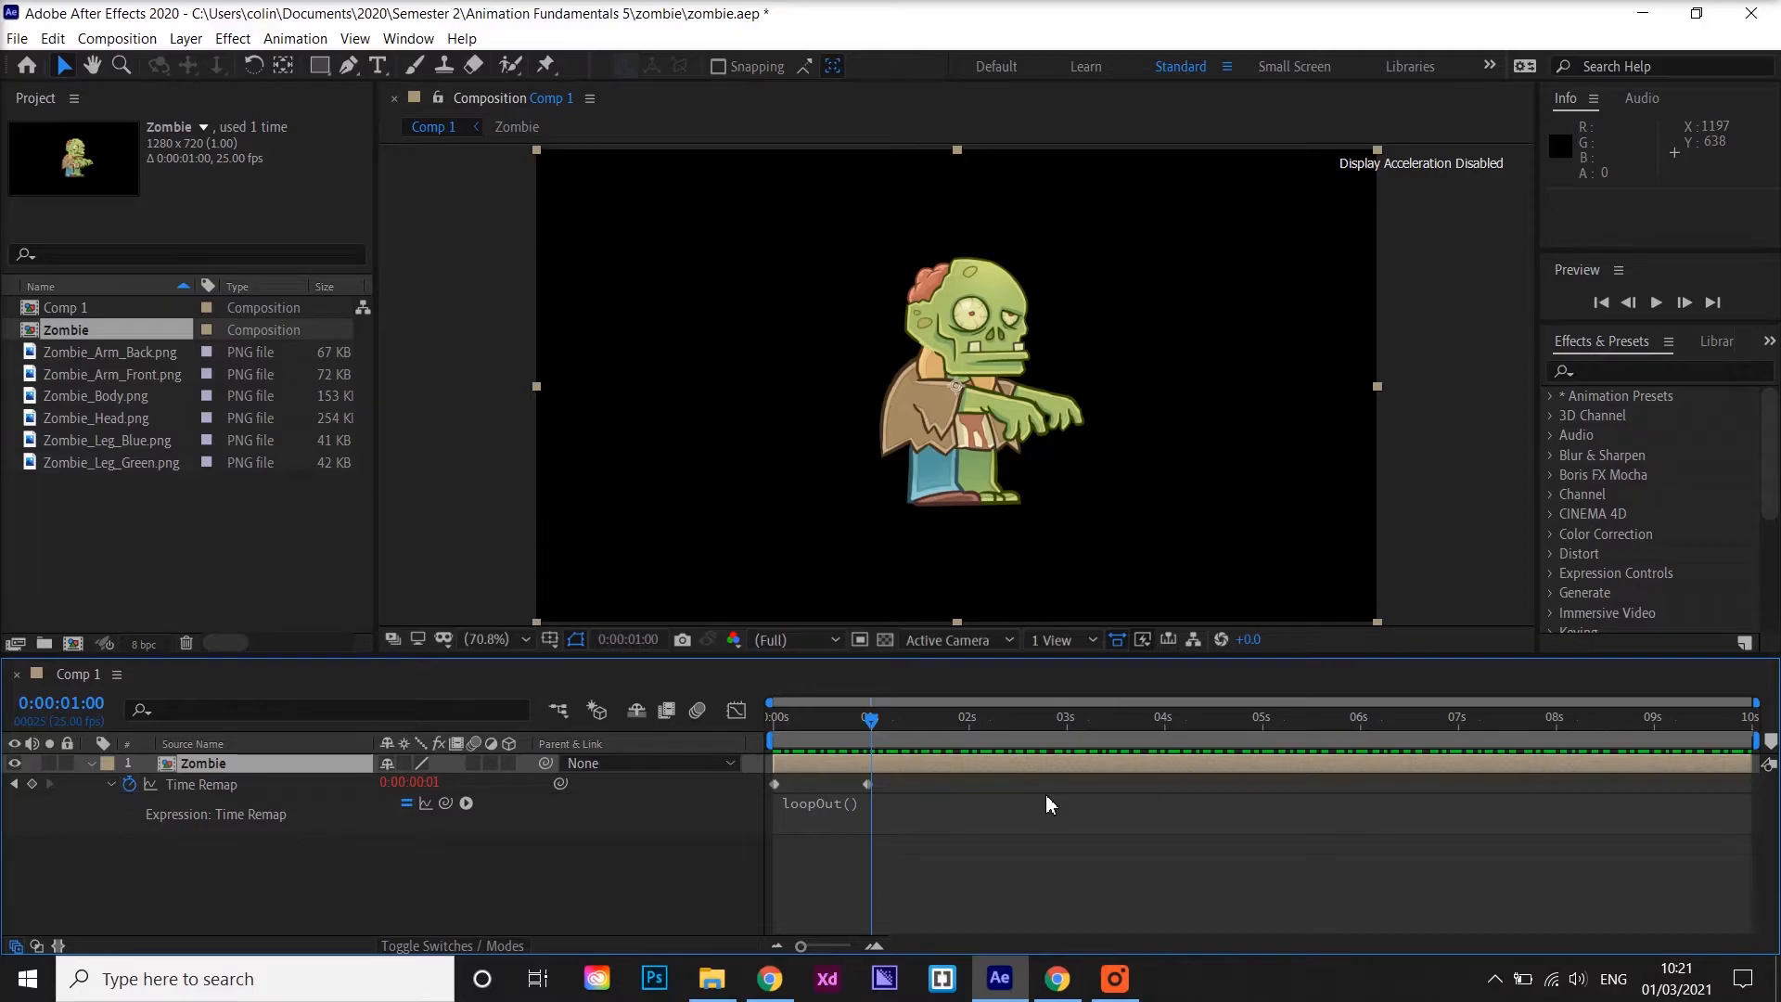
Preview the walk loop from the start of the composition
{"action": "left_click_drag", "start_coordinate": [872, 724], "coordinate": [742, 729]}
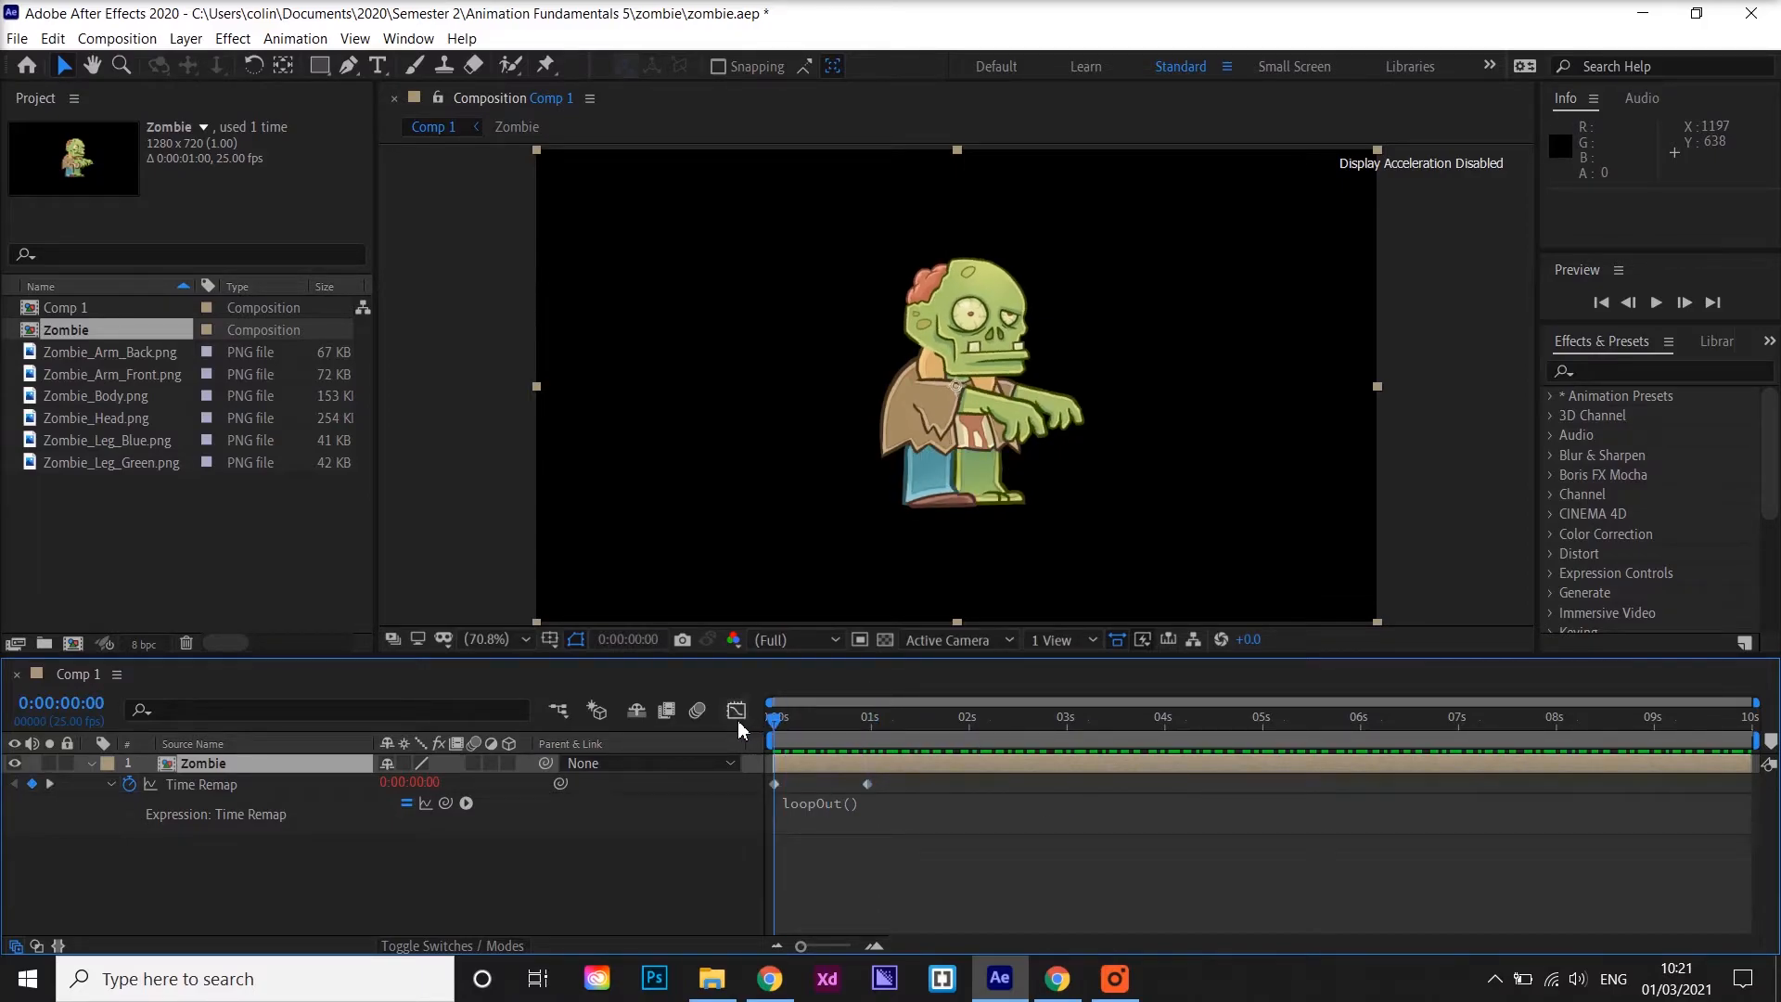
{"action": "key", "text": "space"}
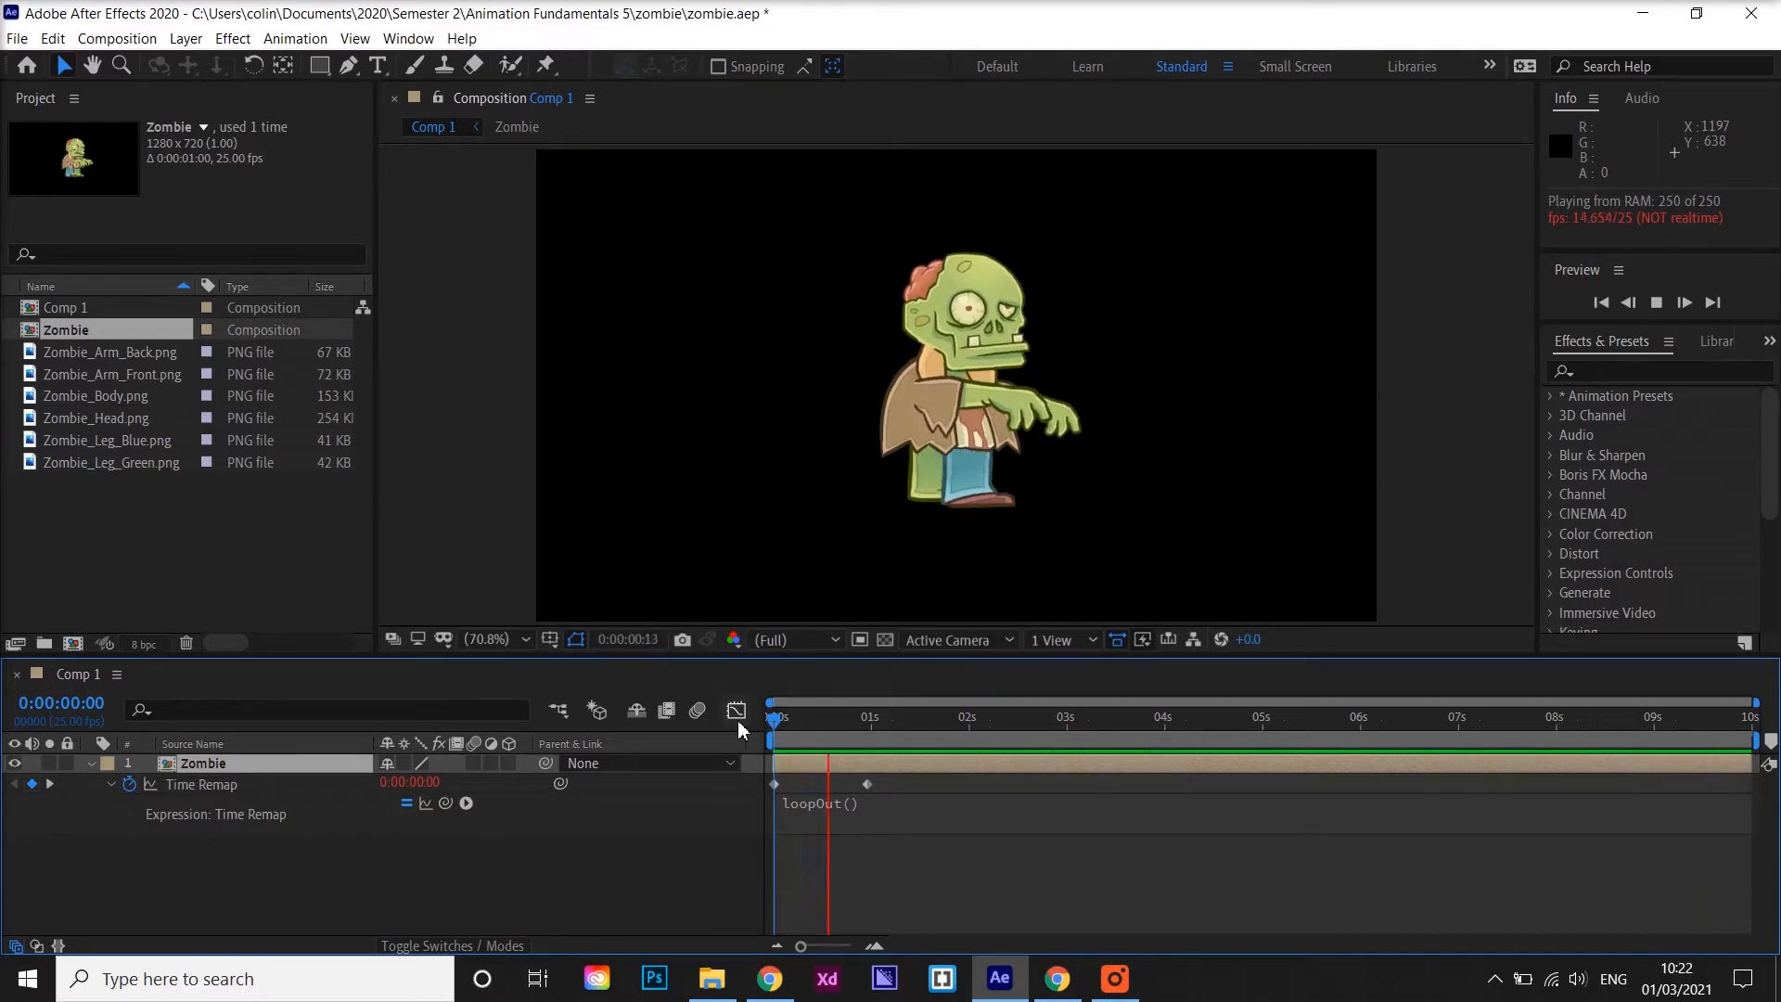
{"action": "key", "text": "space"}
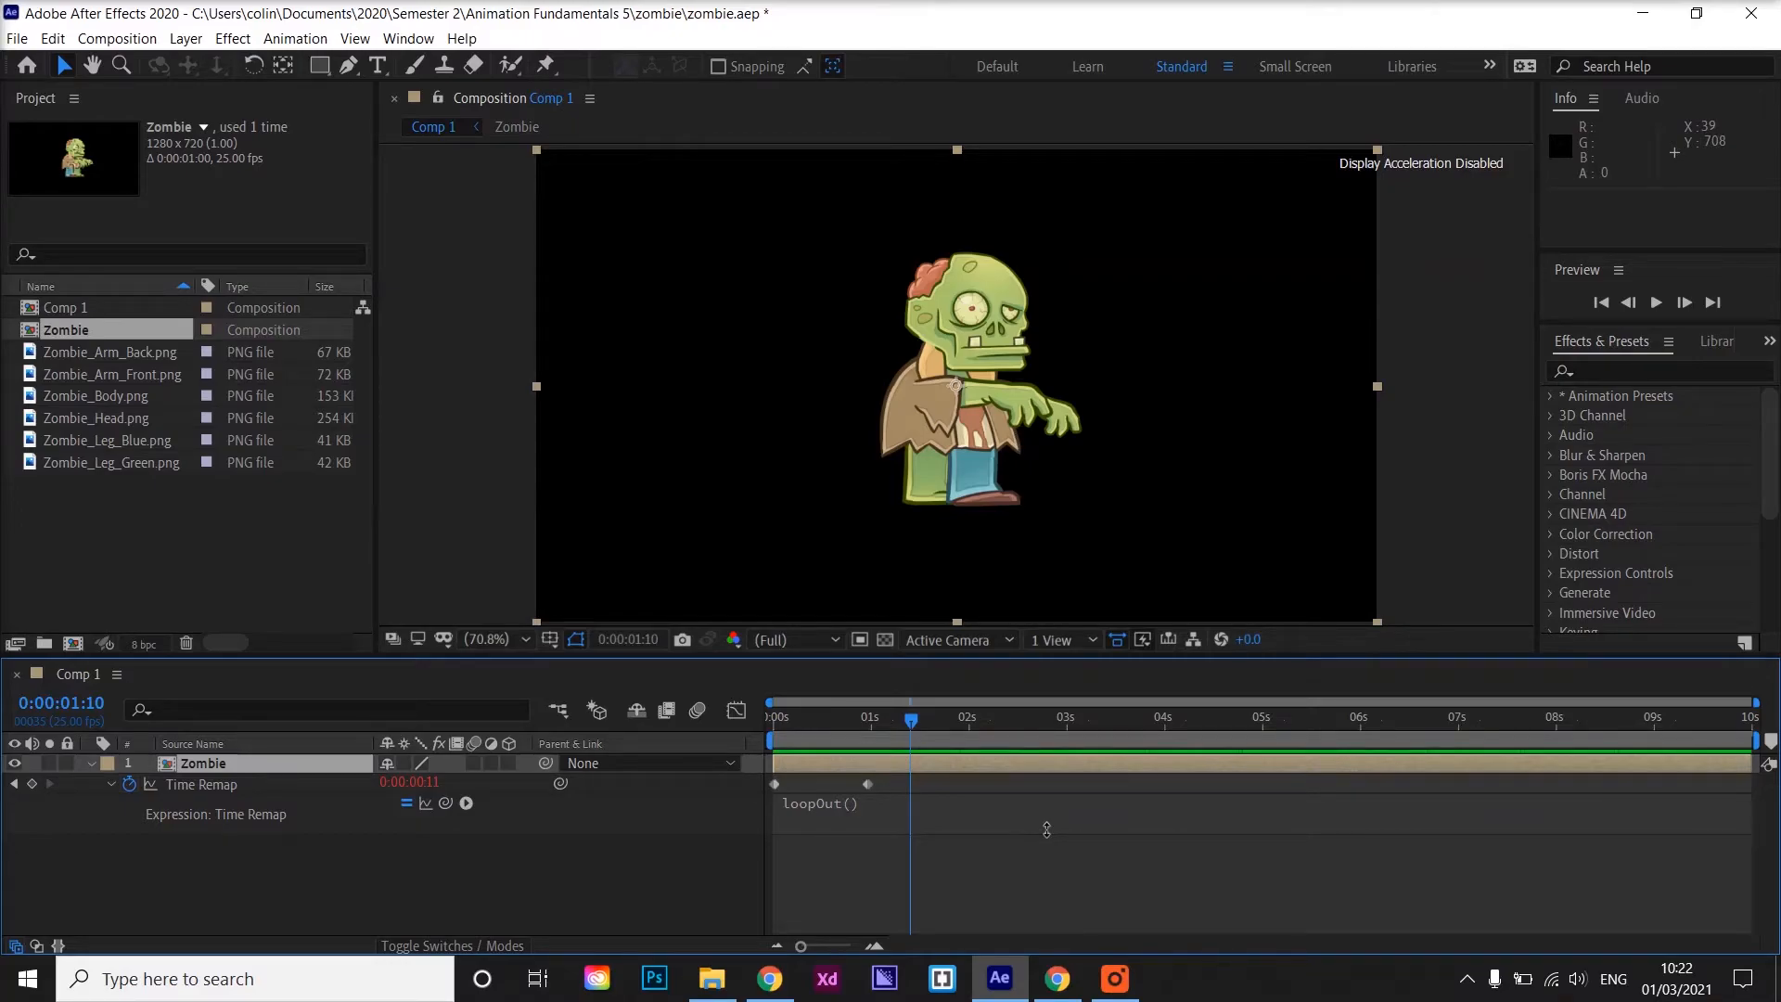
Move the Zombie layer off the left edge of the frame to about -129, 477
{"action": "left_click", "coordinate": [196, 769]}
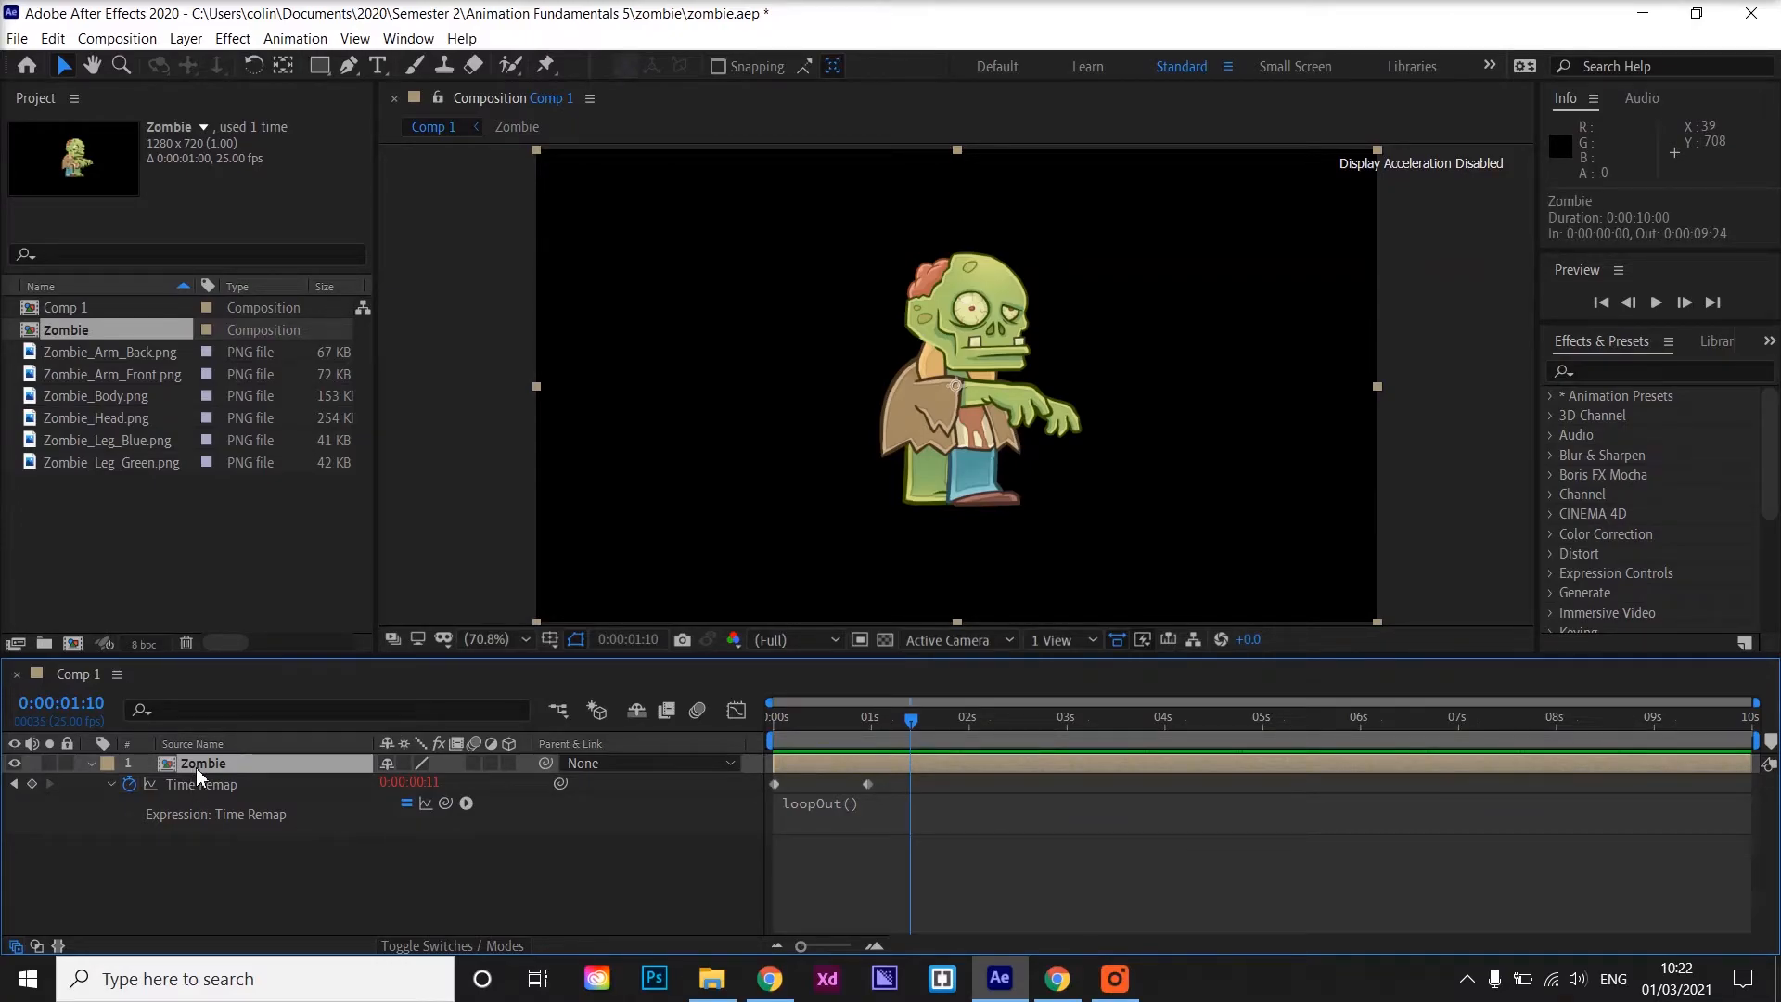
{"action": "left_click", "coordinate": [65, 66]}
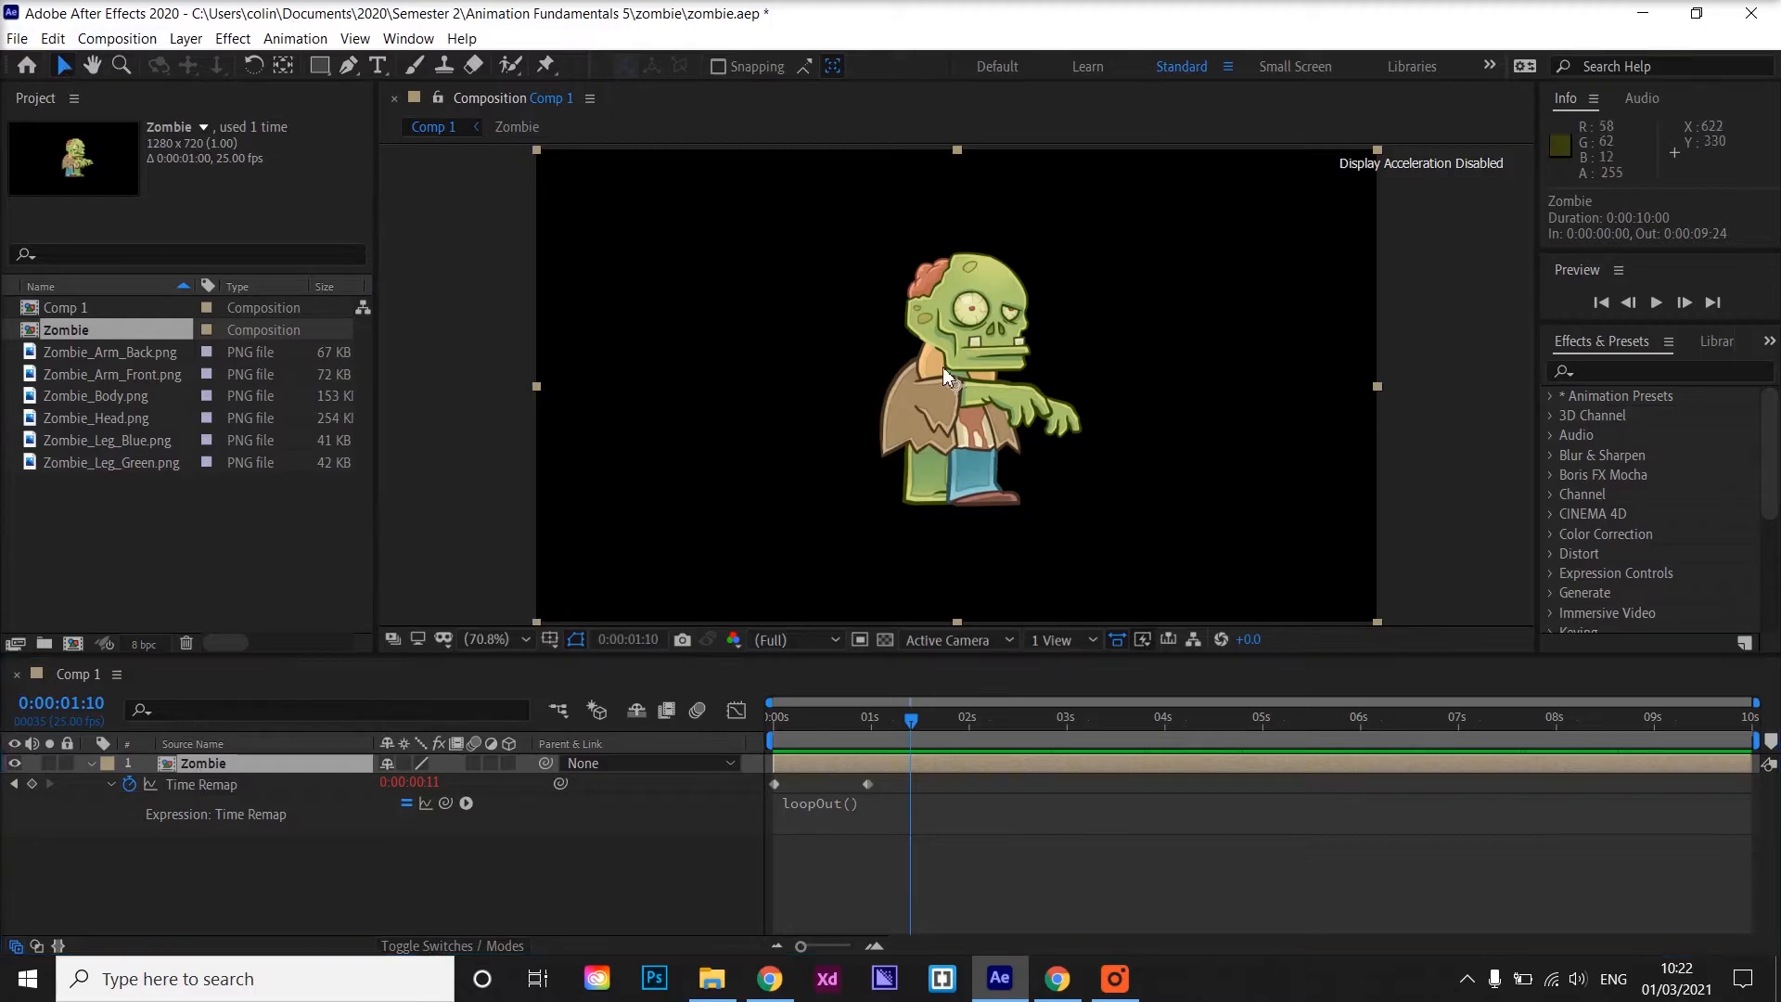
{"action": "left_click_drag", "start_coordinate": [996, 398], "coordinate": [491, 475]}
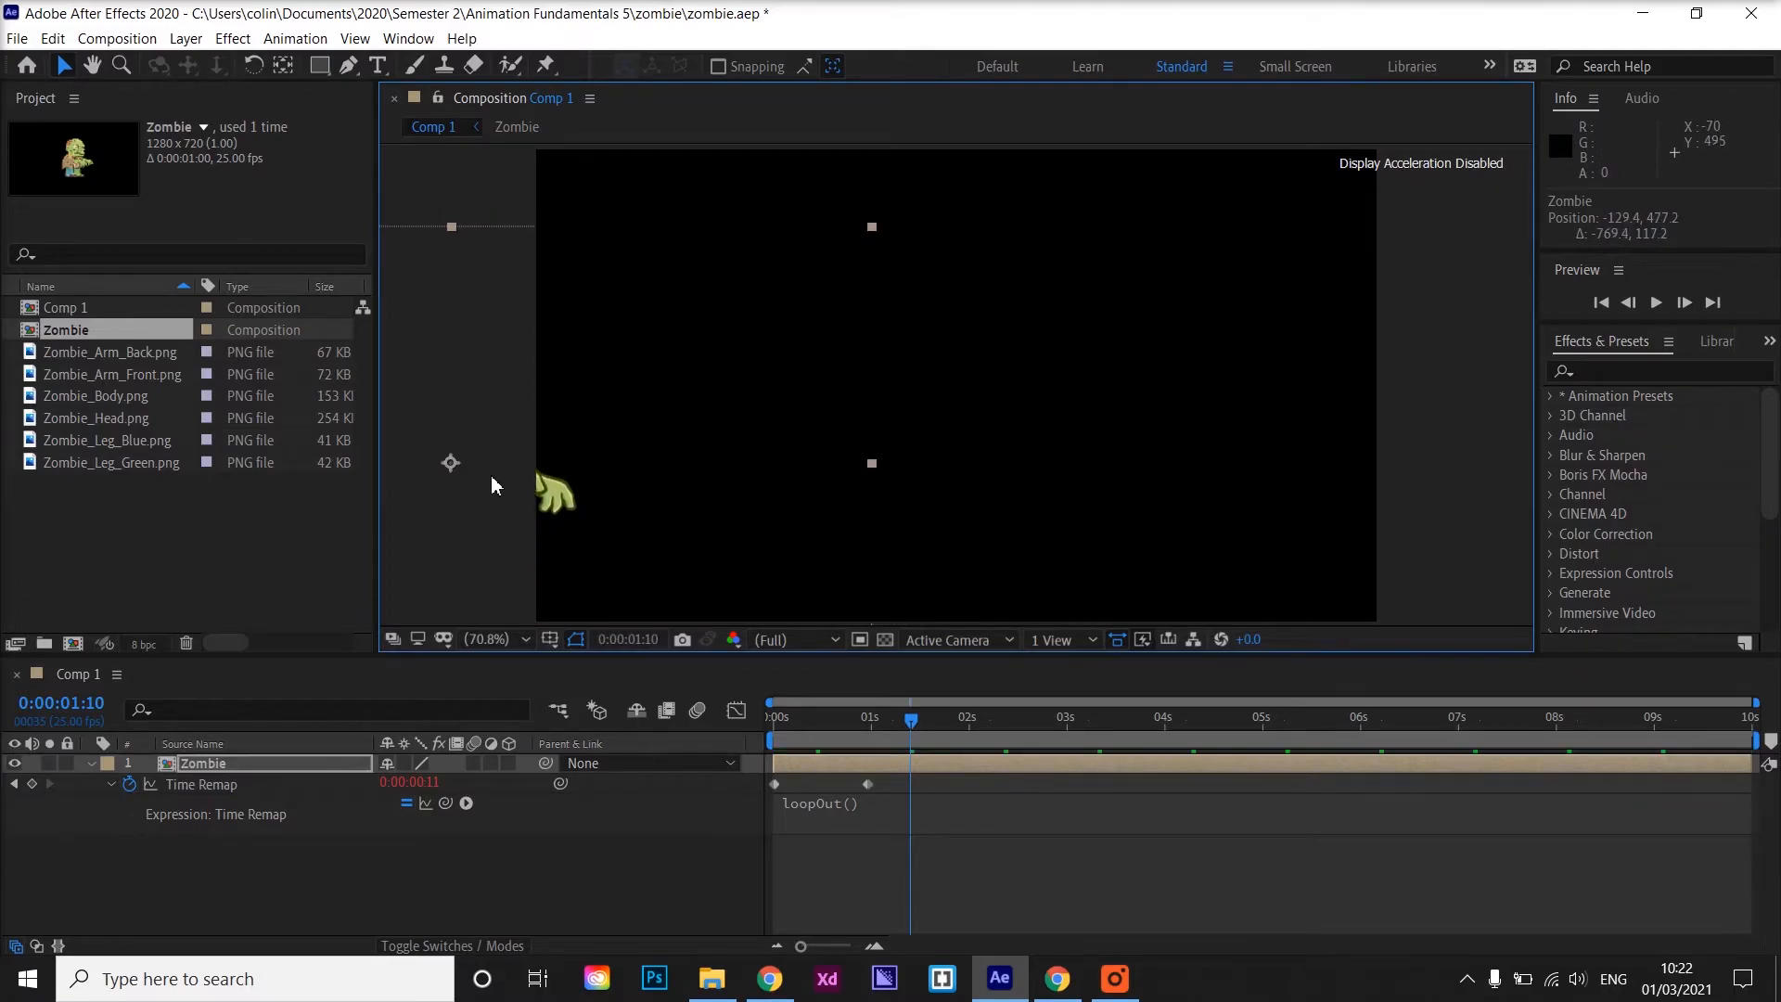
Set a Position keyframe for the Zombie layer at the start of the composition
{"action": "left_click", "coordinate": [95, 766]}
{"action": "left_click", "coordinate": [89, 765]}
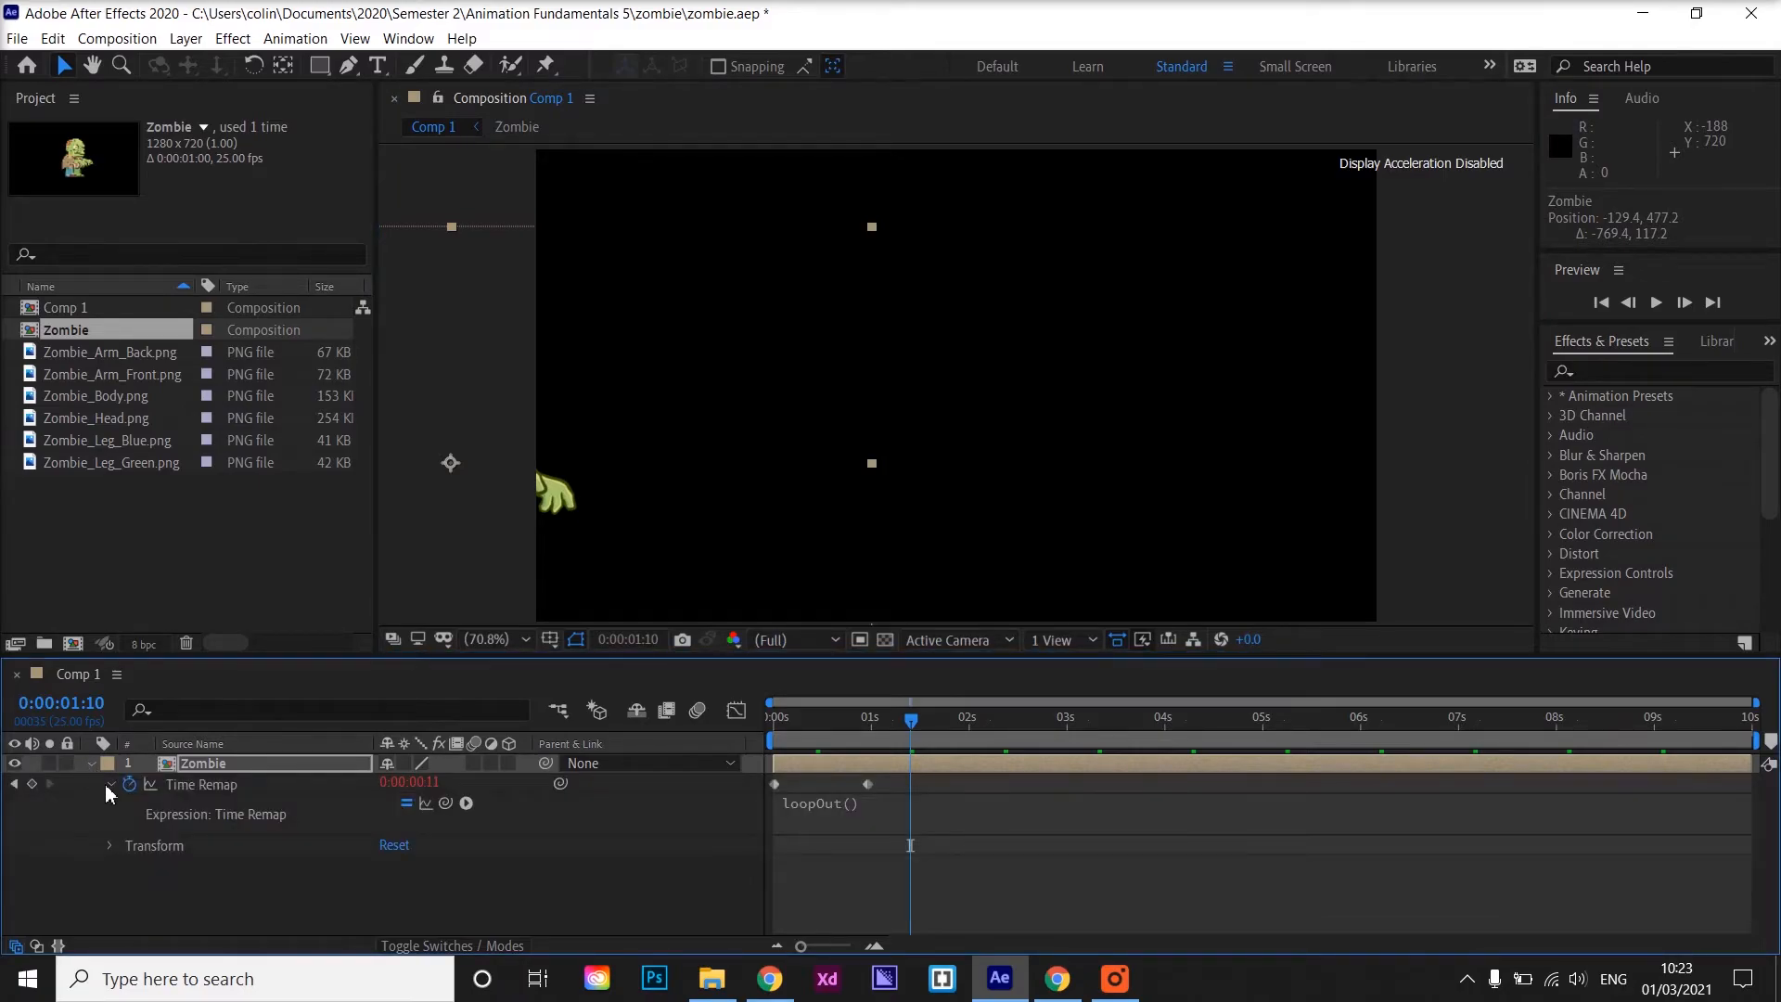
{"action": "left_click", "coordinate": [108, 844]}
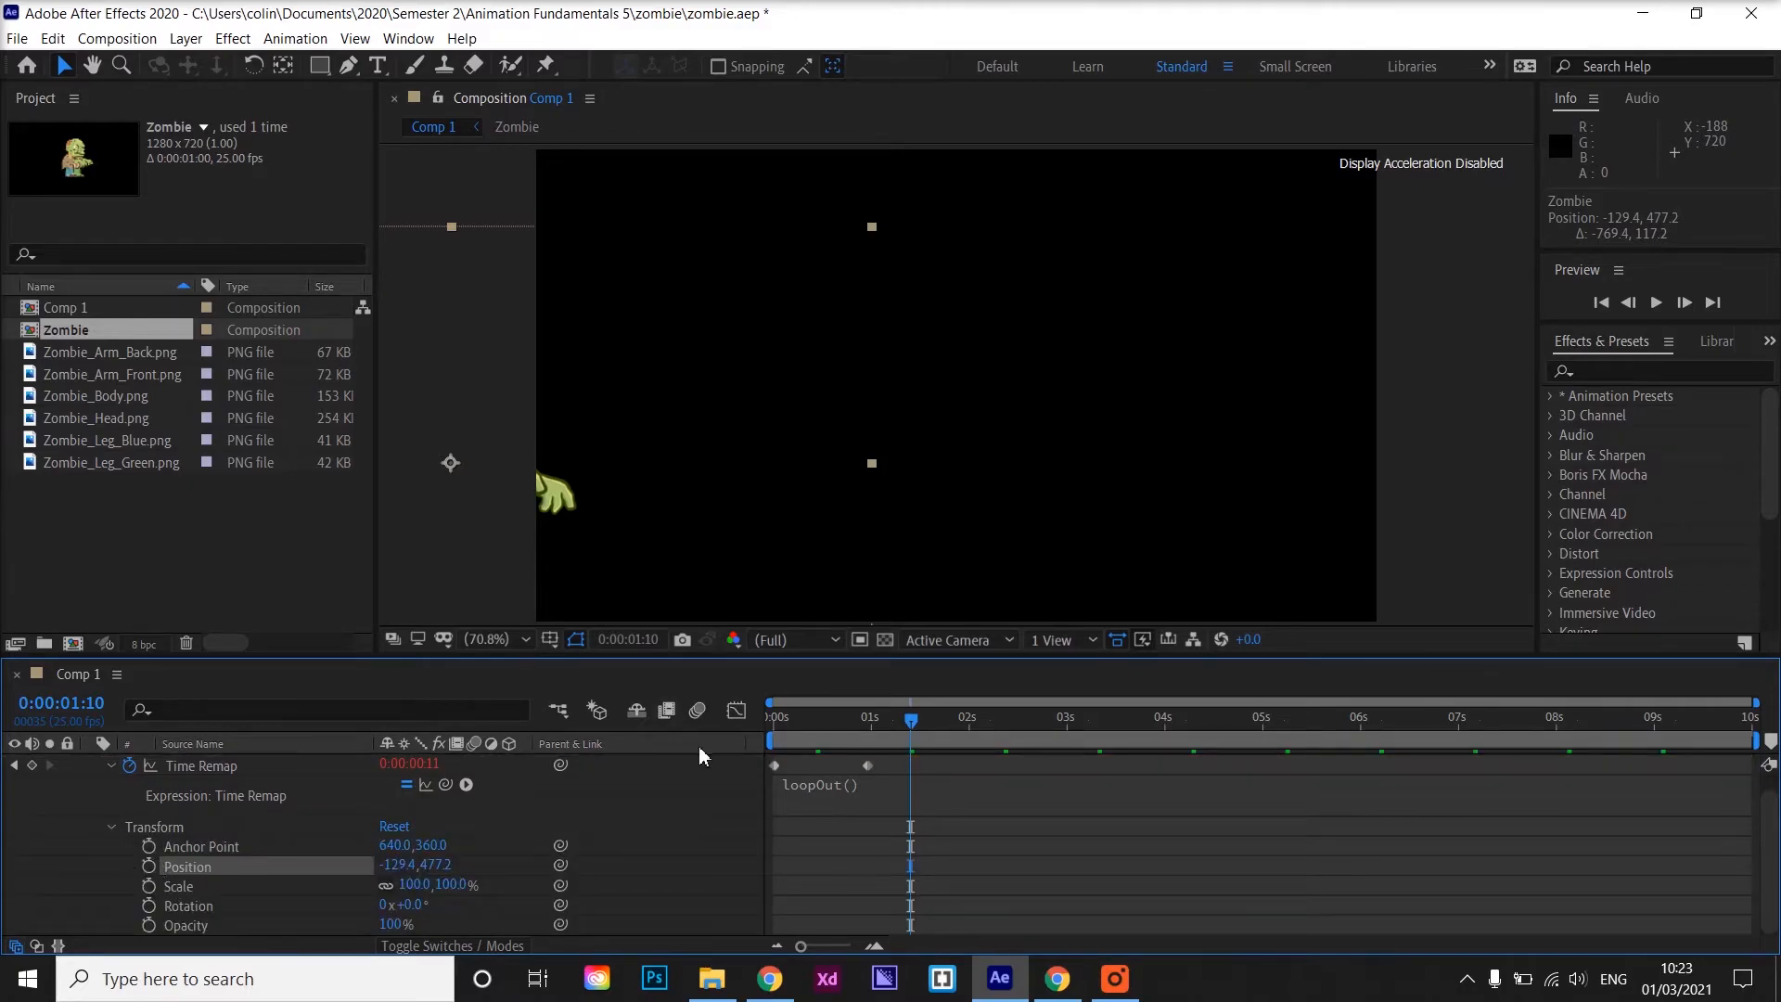
{"action": "left_click_drag", "start_coordinate": [914, 722], "coordinate": [747, 709]}
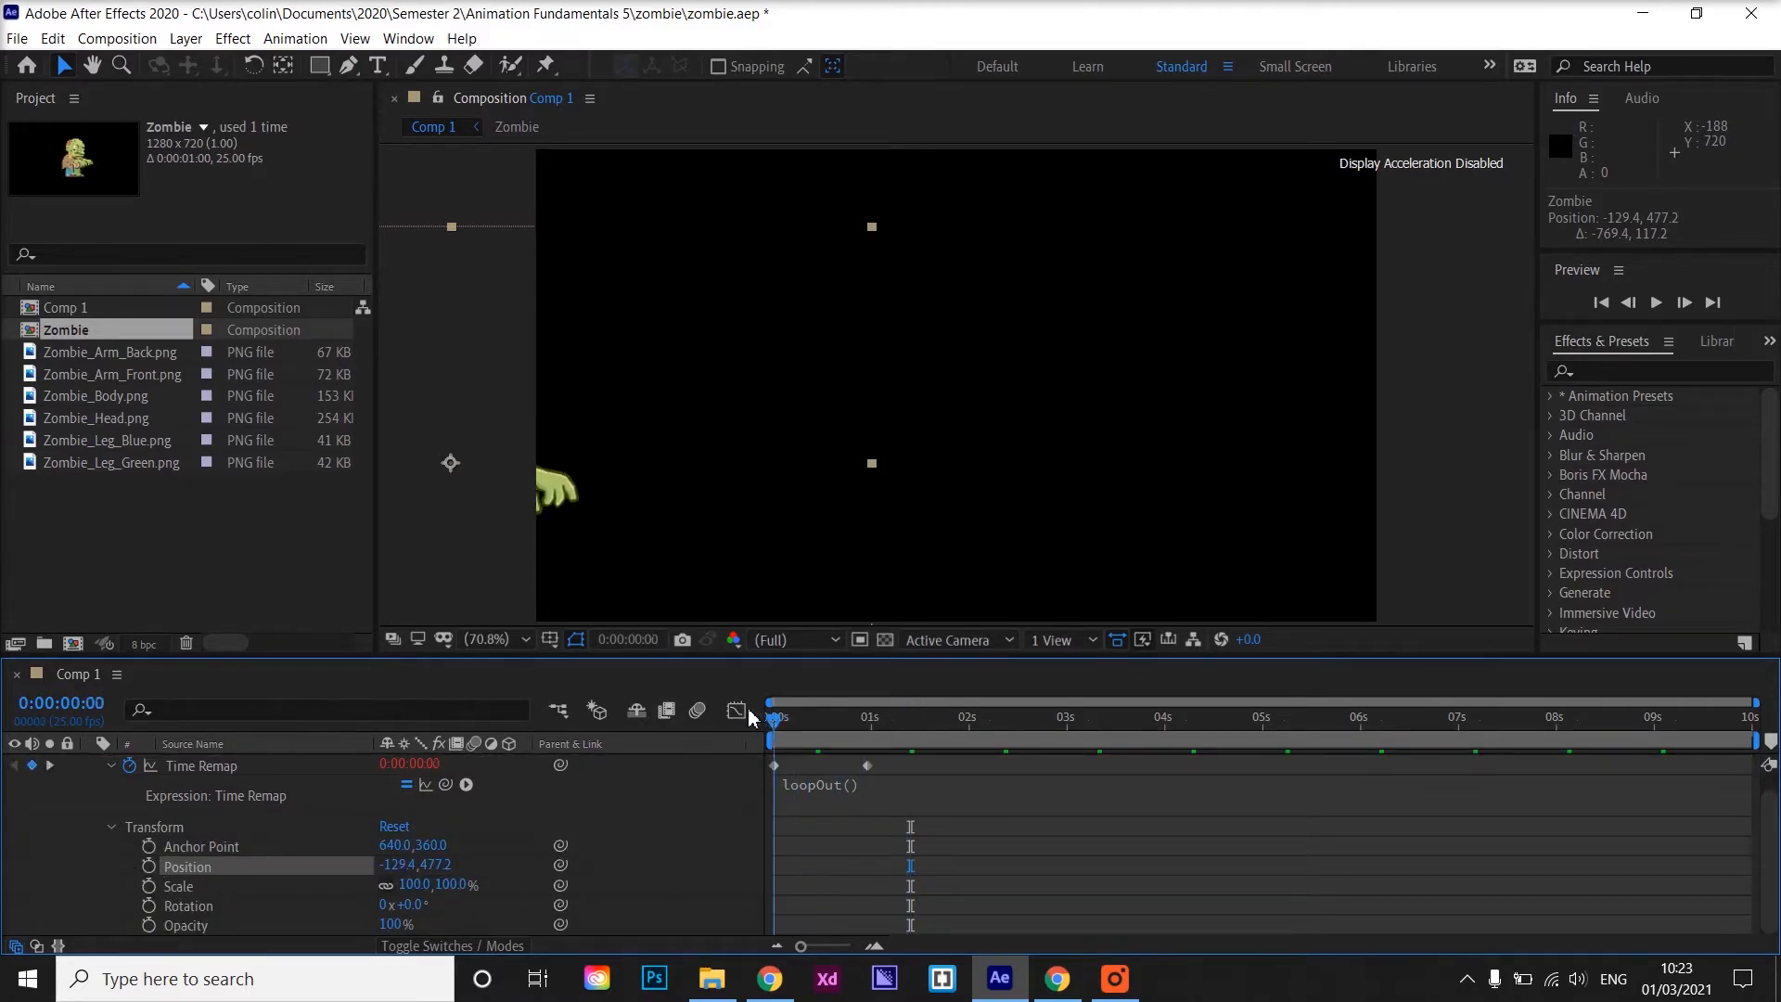
{"action": "left_click", "coordinate": [148, 866]}
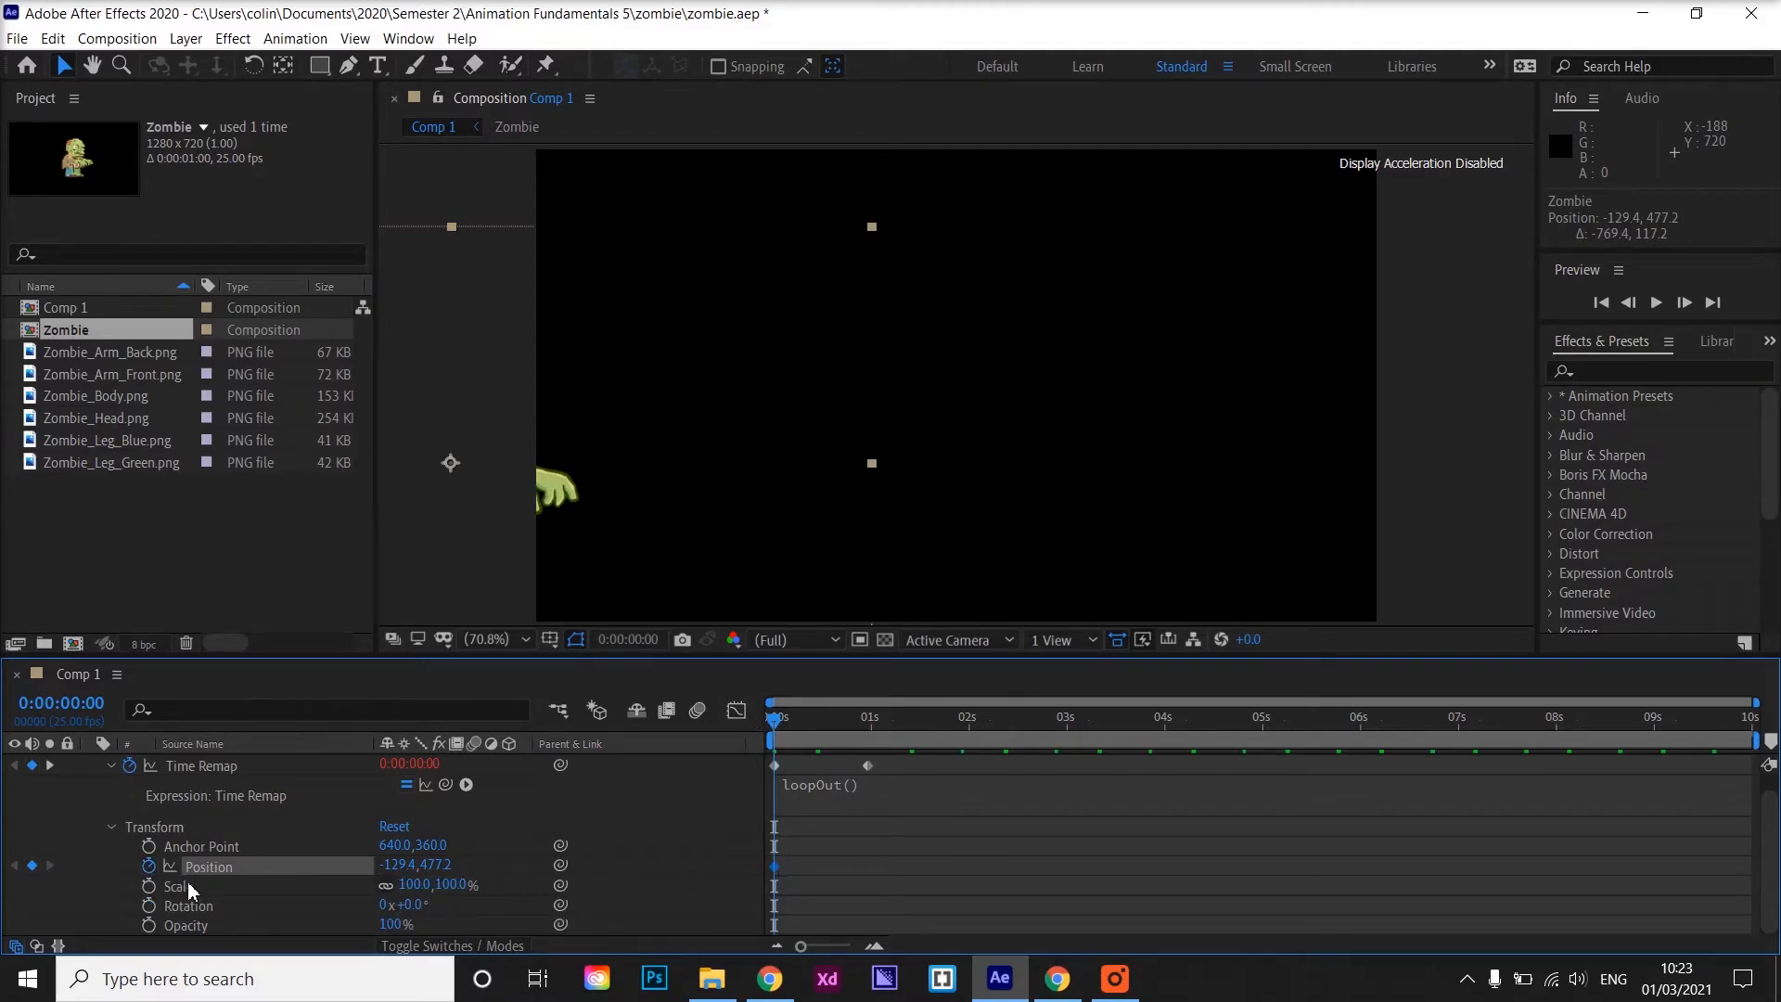
At 0:00:09:24, move the Zombie off the right edge of the frame to about 1385, 488
{"action": "left_click_drag", "start_coordinate": [777, 730], "coordinate": [1767, 758]}
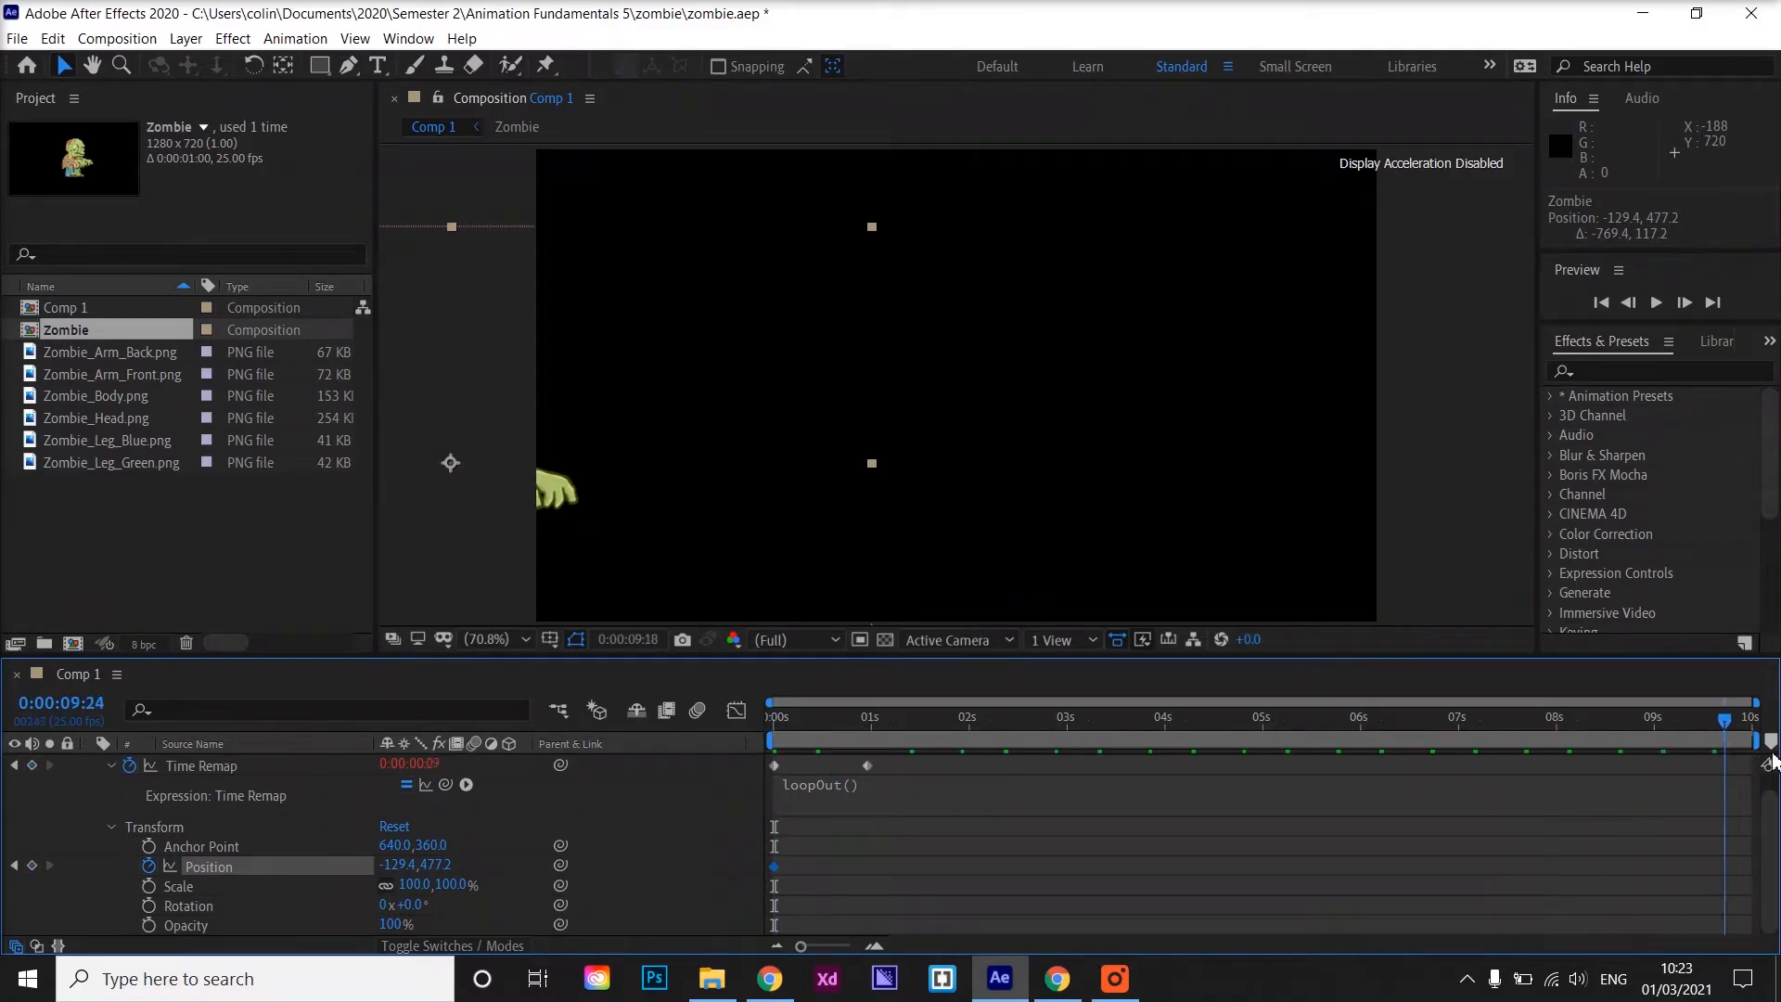
{"action": "left_click_drag", "start_coordinate": [505, 542], "coordinate": [1550, 509]}
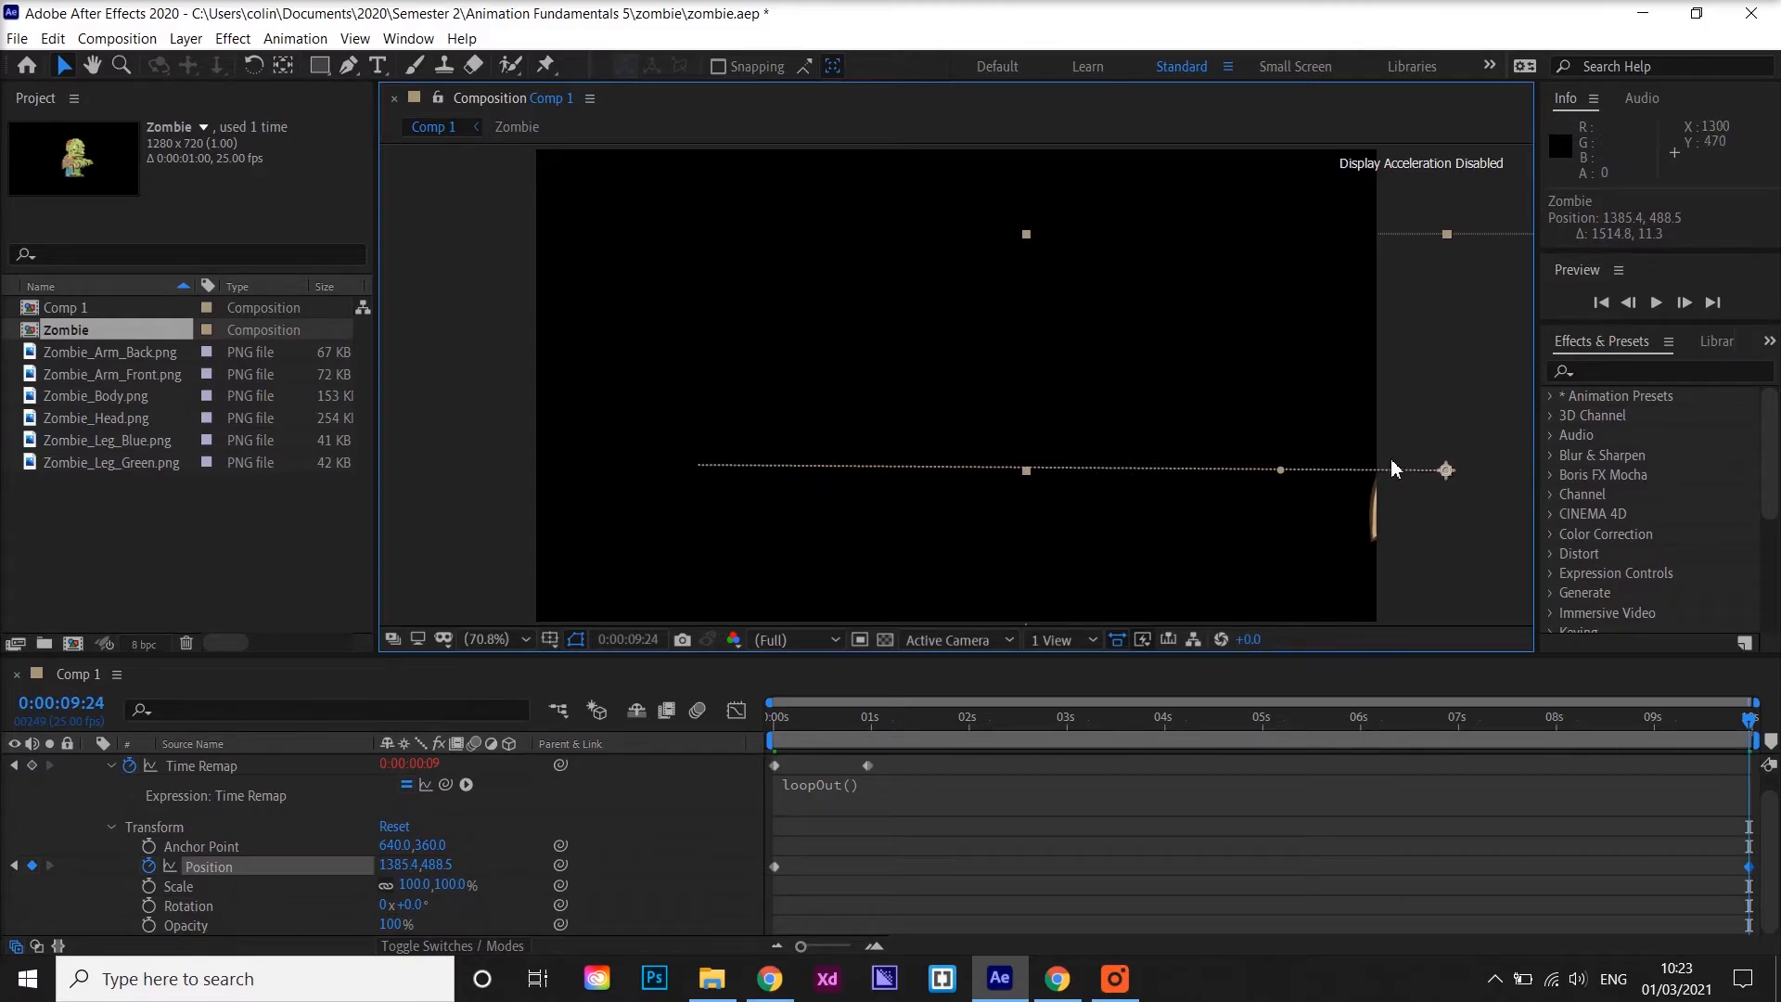
Return to the start and preview the zombie walking across the frame
{"action": "left_click", "coordinate": [1751, 726]}
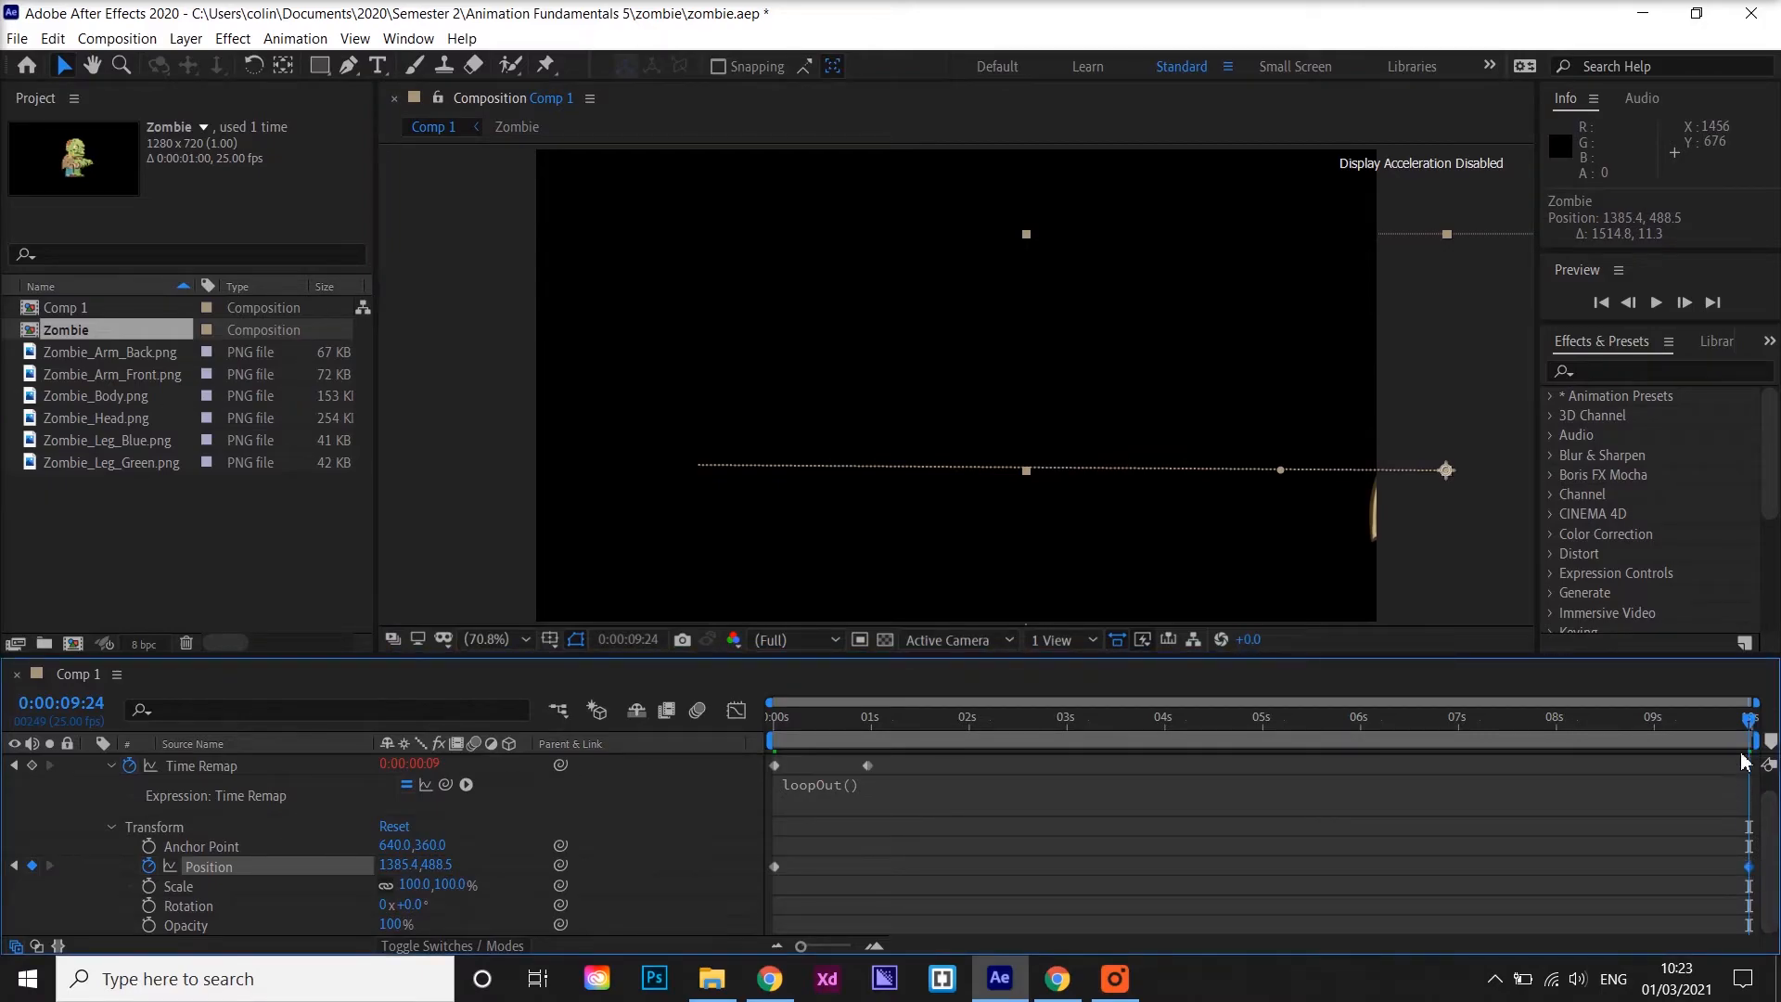
{"action": "left_click_drag", "start_coordinate": [1748, 732], "coordinate": [682, 710]}
{"action": "key", "text": "space"}
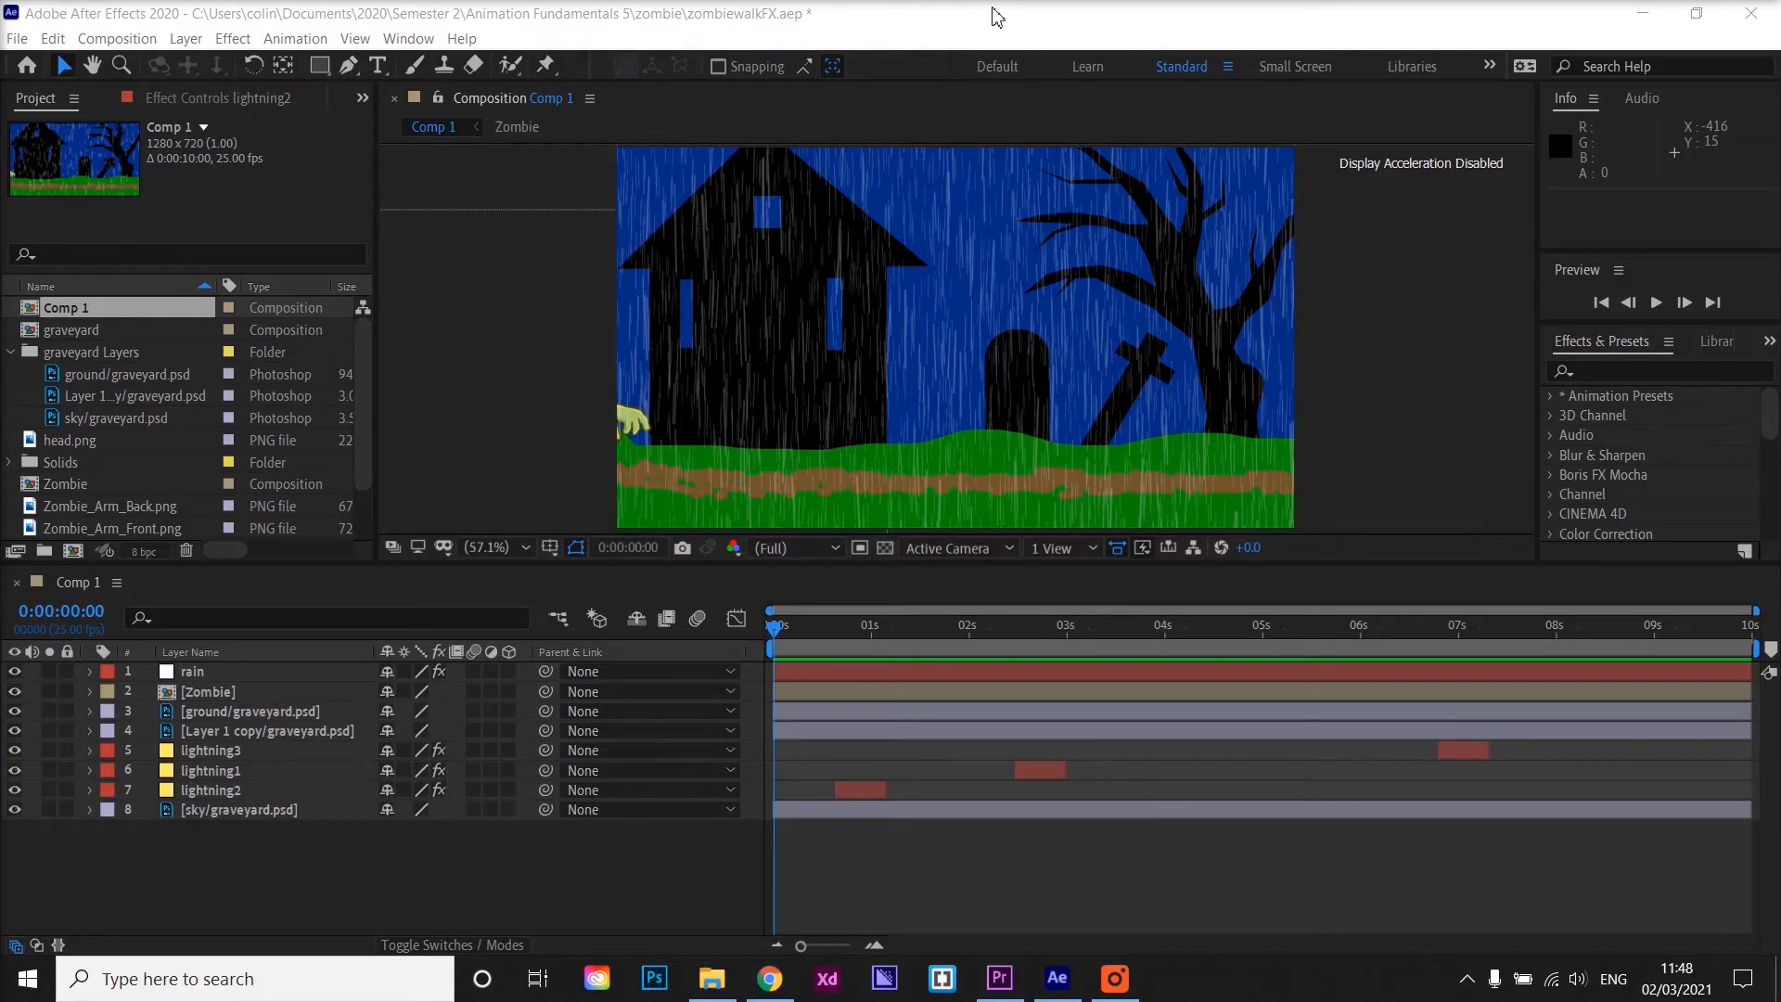
Preview the rainy graveyard composition from the start
{"action": "left_click", "coordinate": [1481, 332]}
{"action": "left_click", "coordinate": [889, 636]}
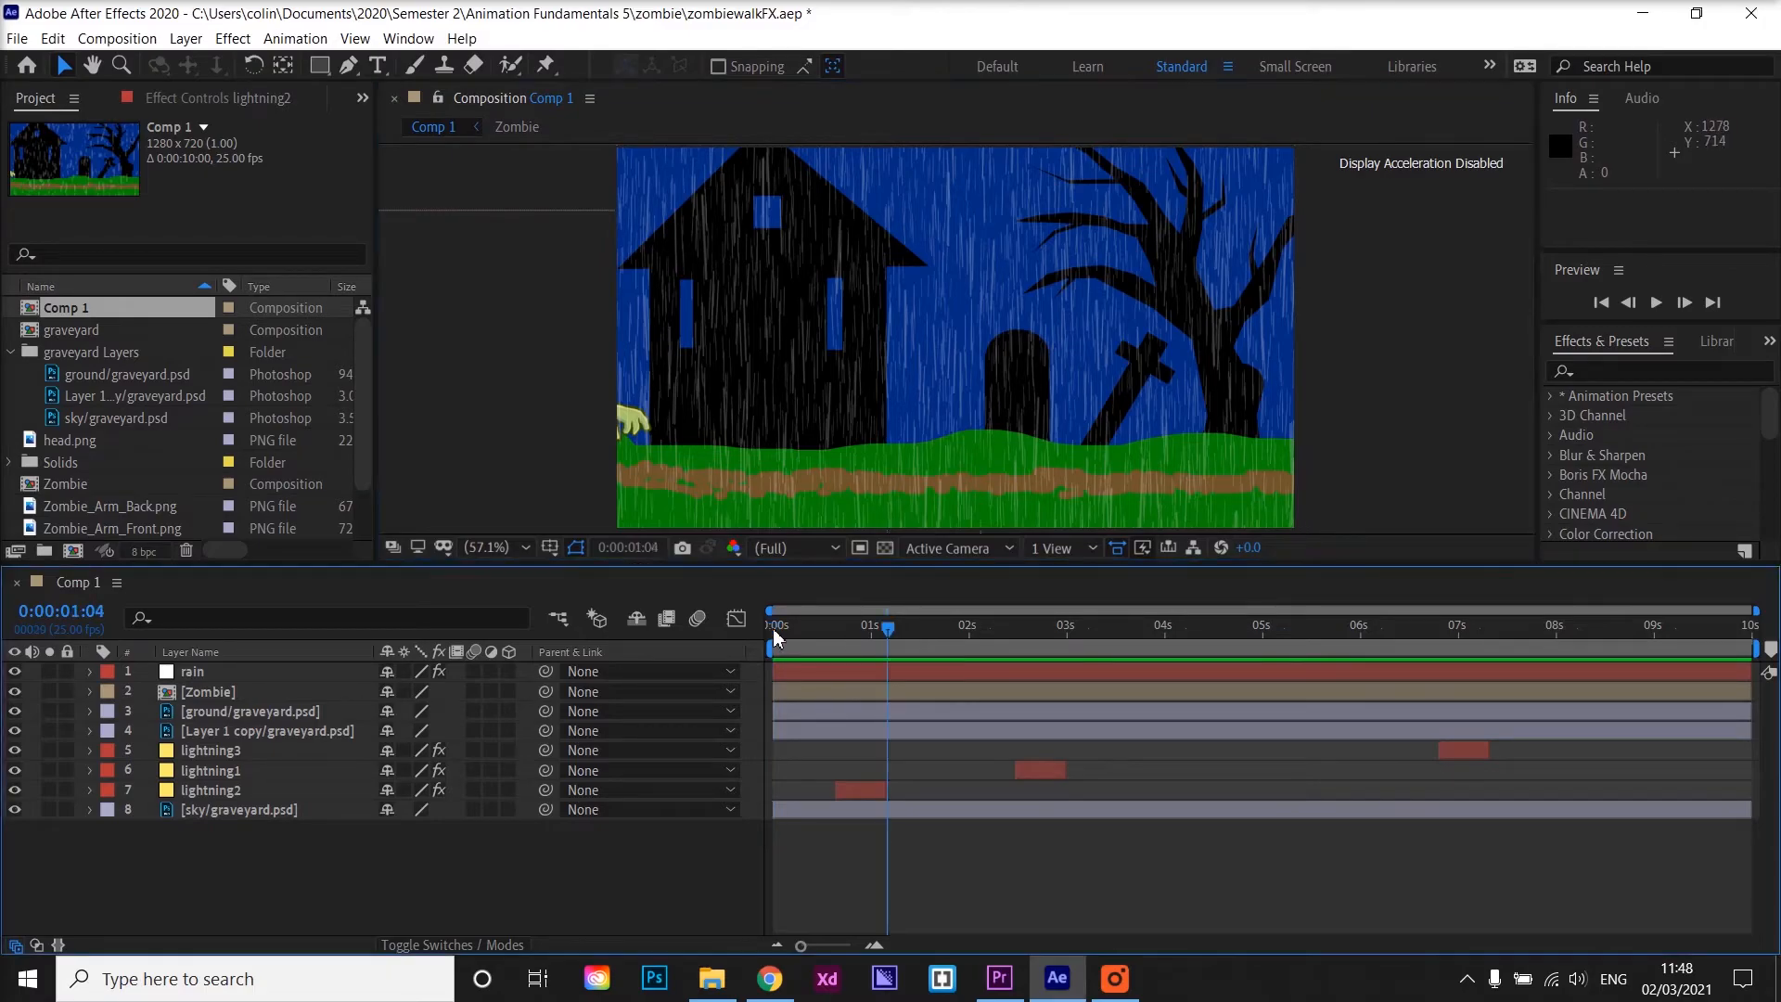
{"action": "key", "text": "space"}
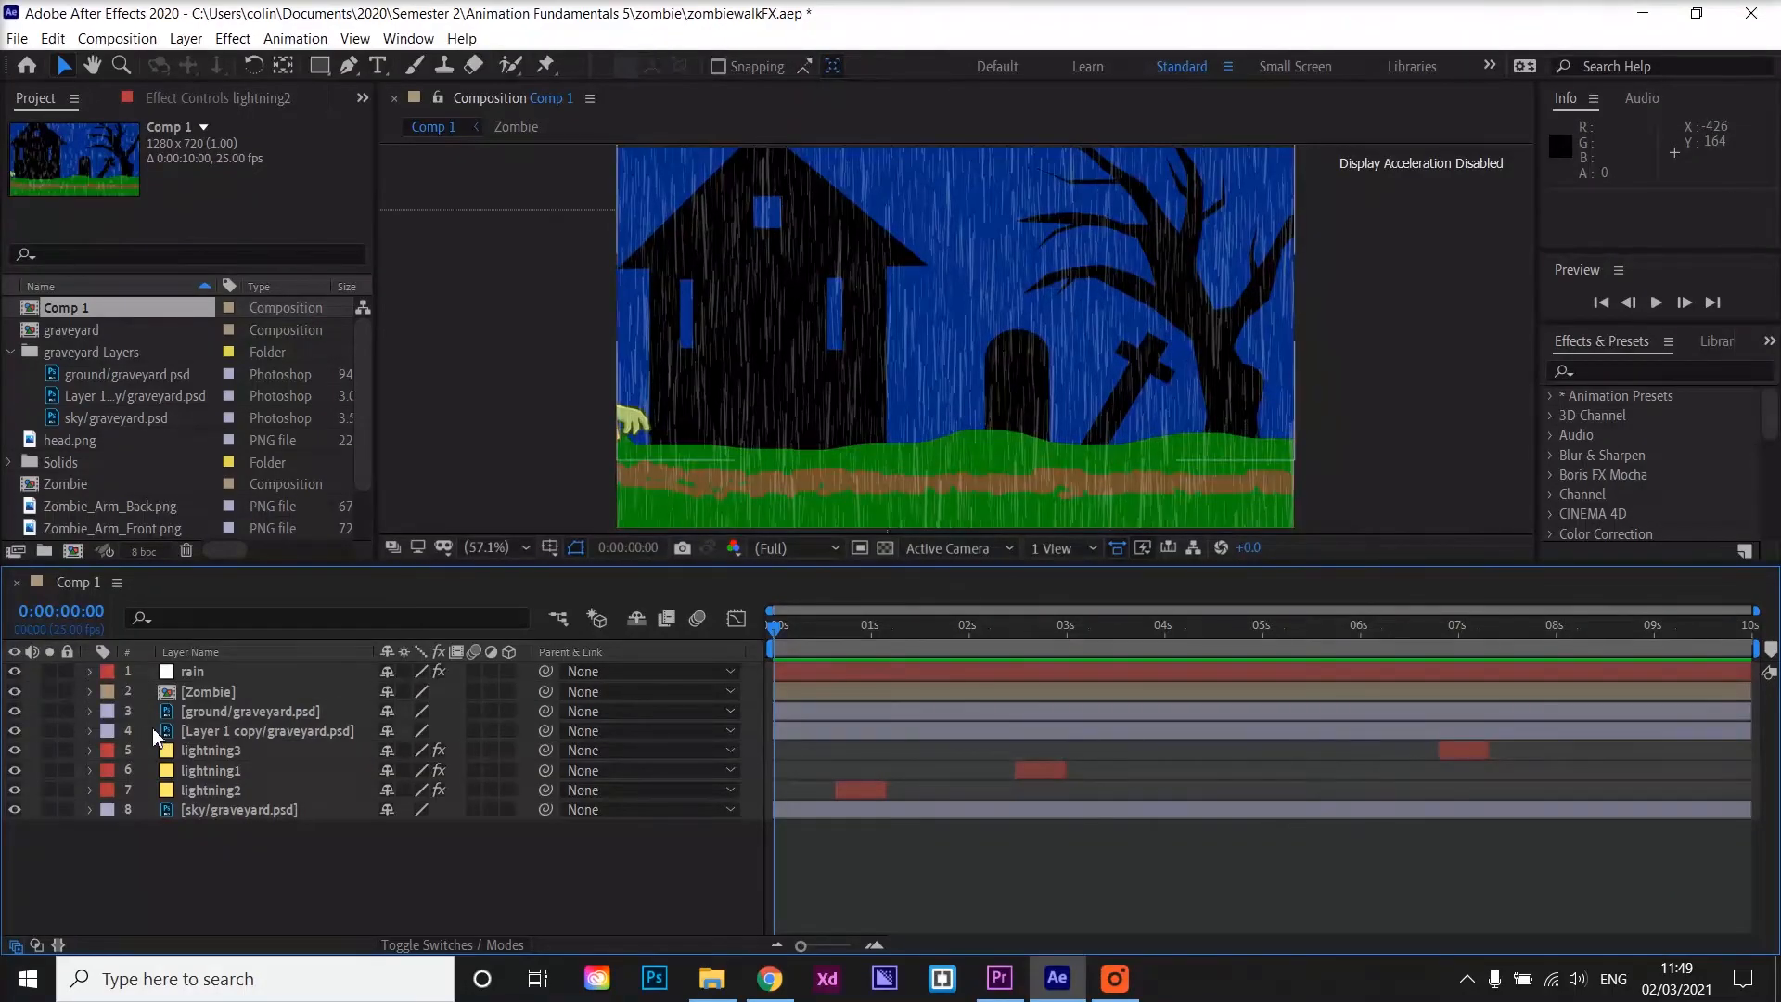
Examine the Simulation effects available for the rain layer
{"action": "left_click", "coordinate": [204, 693]}
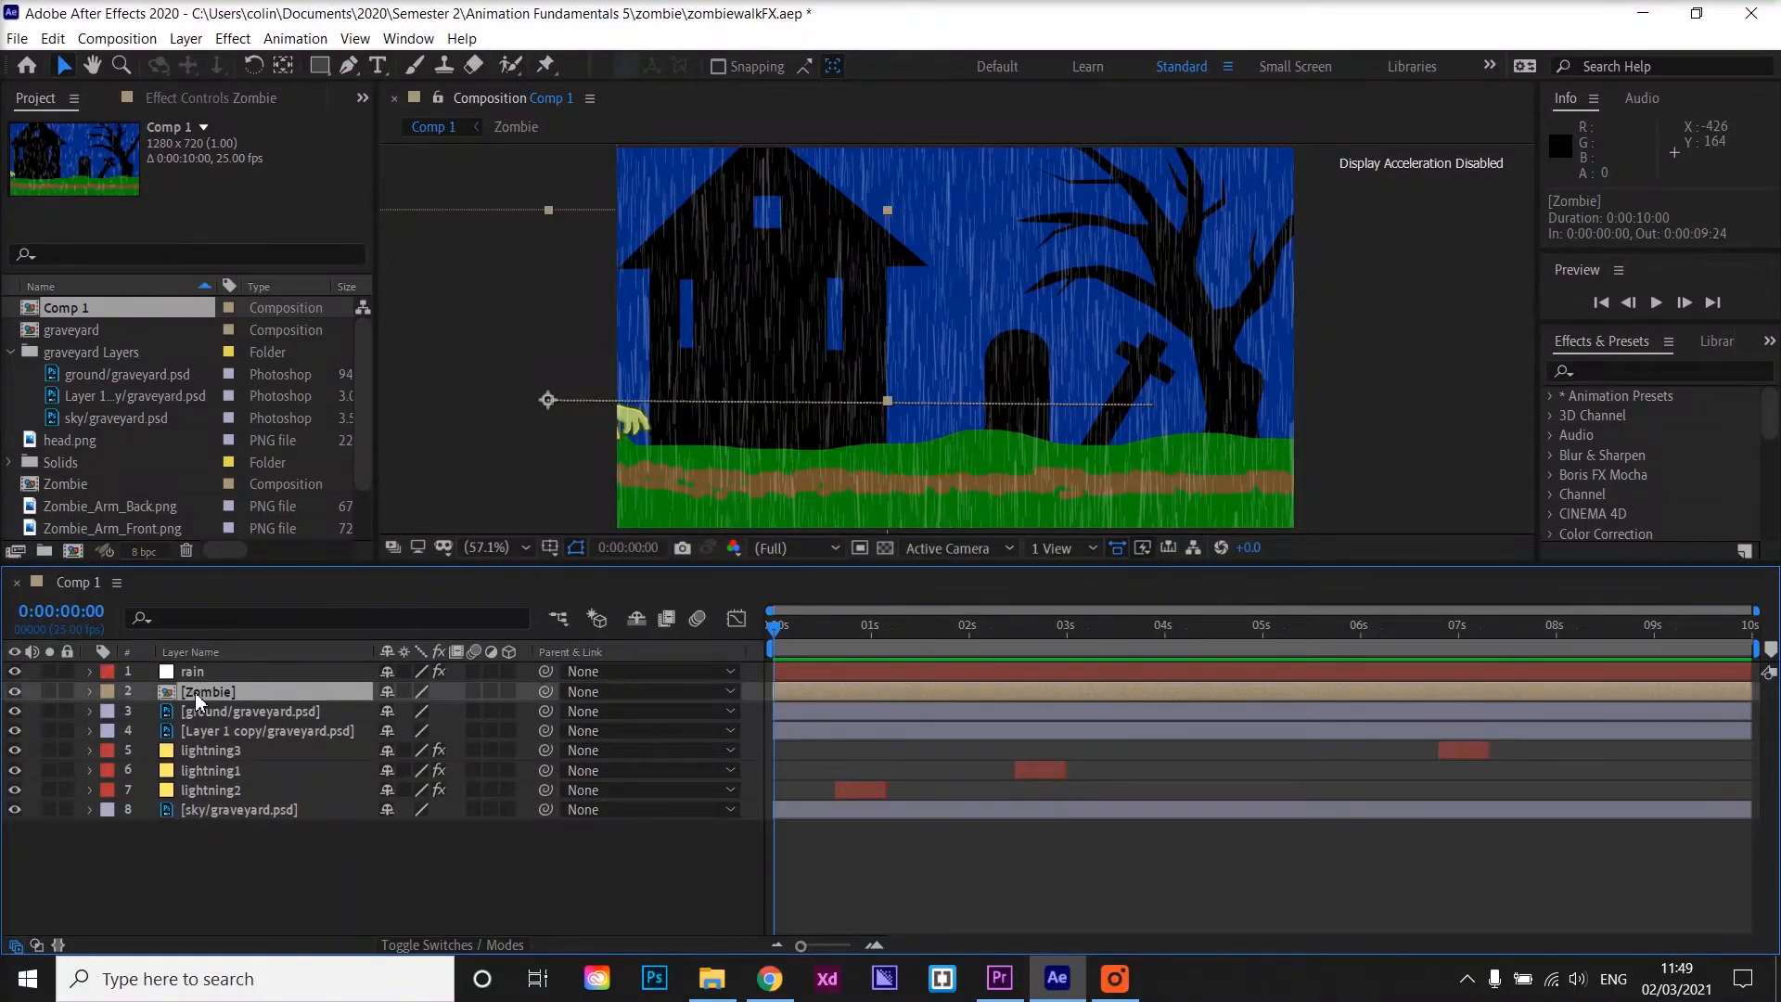
{"action": "left_click", "coordinate": [193, 670]}
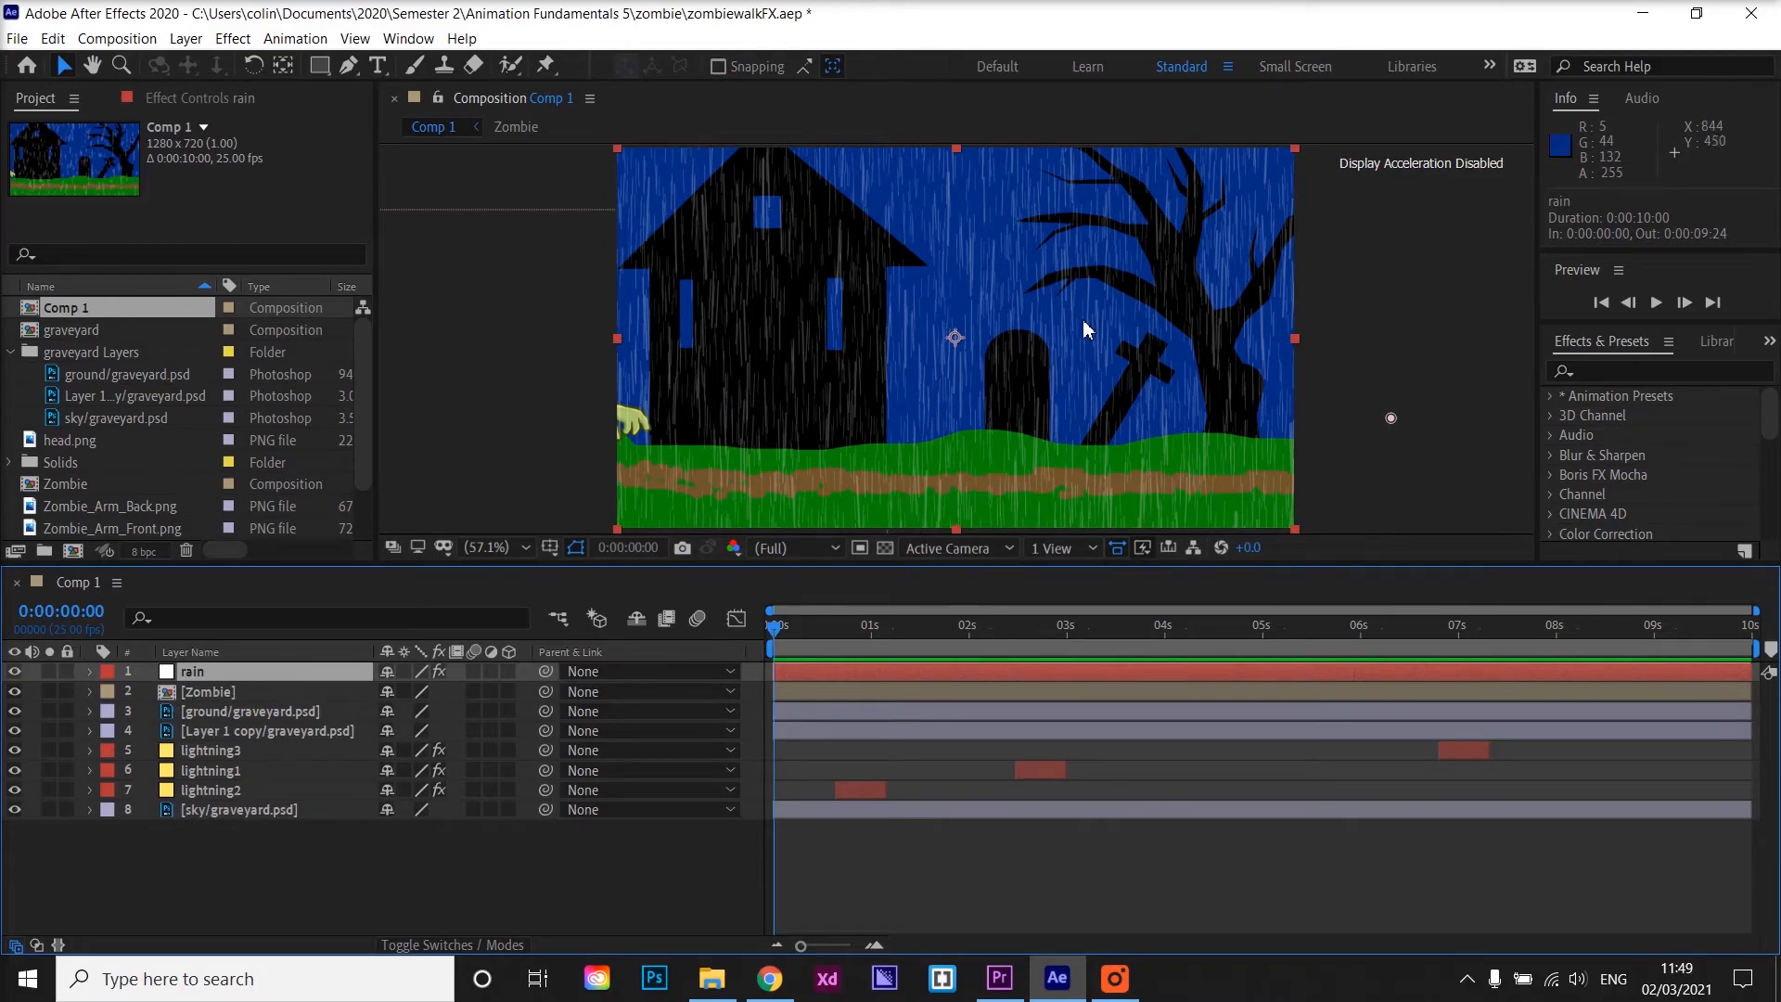
{"action": "left_click", "coordinate": [233, 39]}
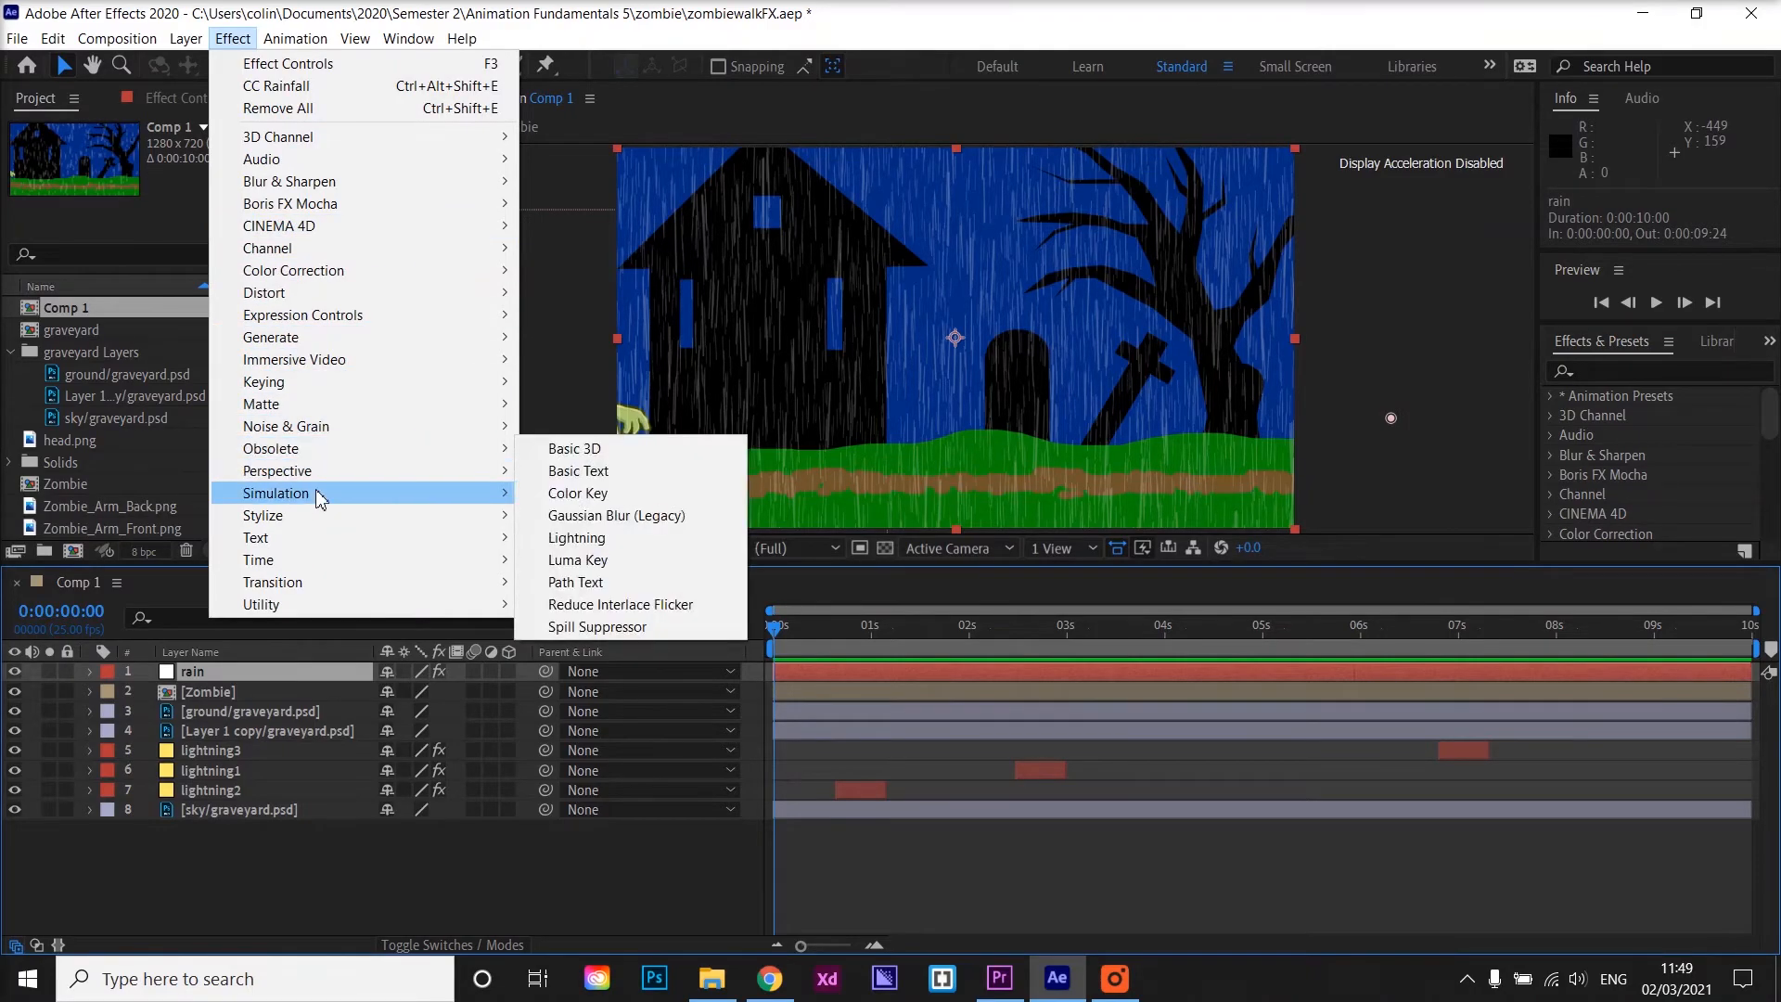
{"action": "mouse_move", "coordinate": [320, 493]}
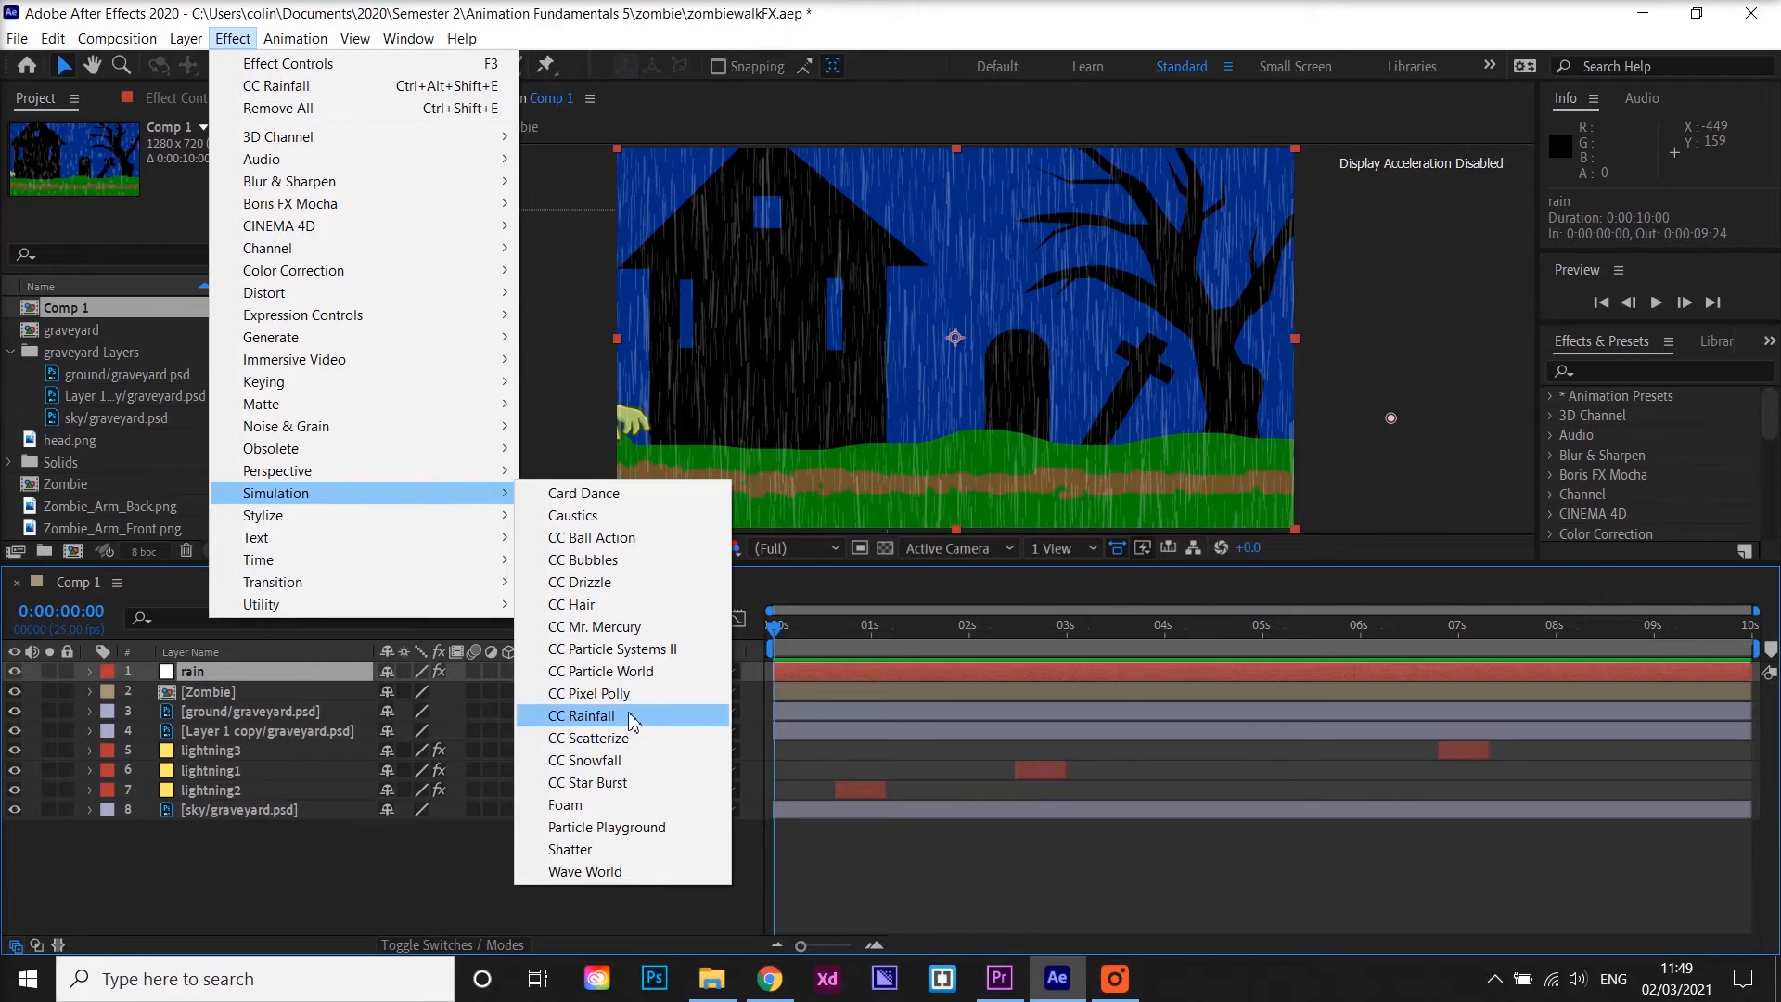
{"action": "left_click", "coordinate": [295, 712]}
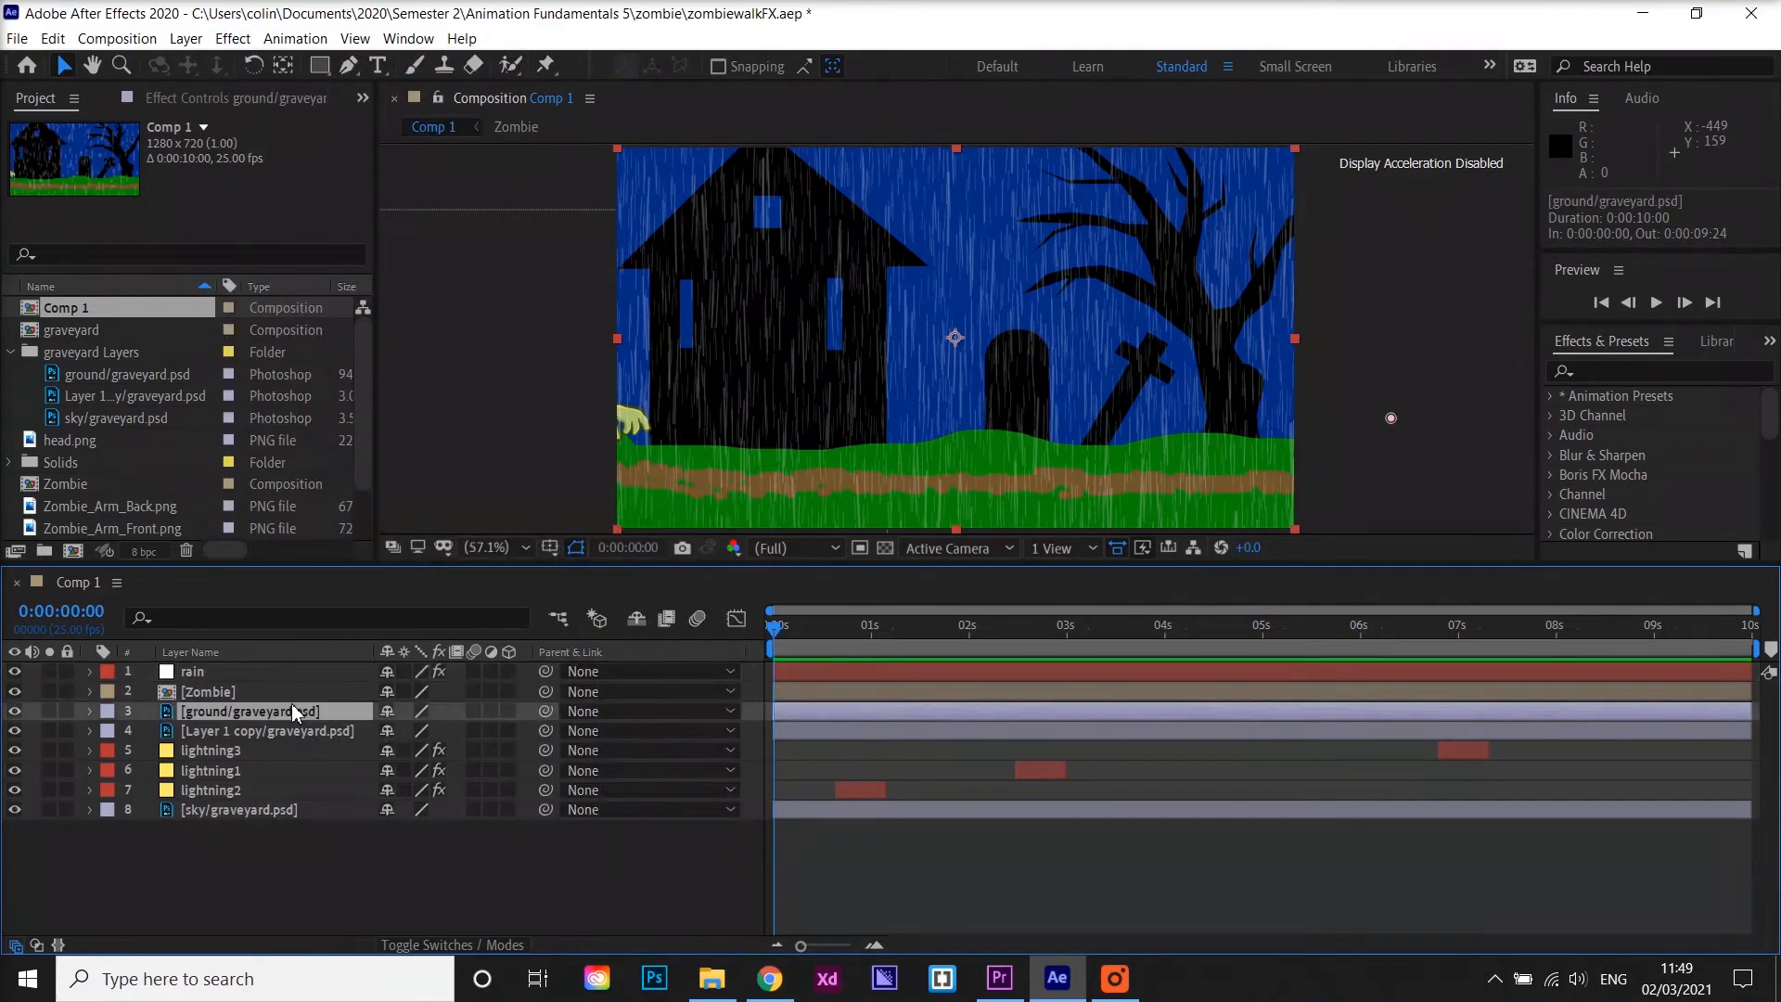
Temporarily hide and reshow the ground, hill copy and sky layers to inspect how the graveyard scene is layered
{"action": "left_click", "coordinate": [14, 711]}
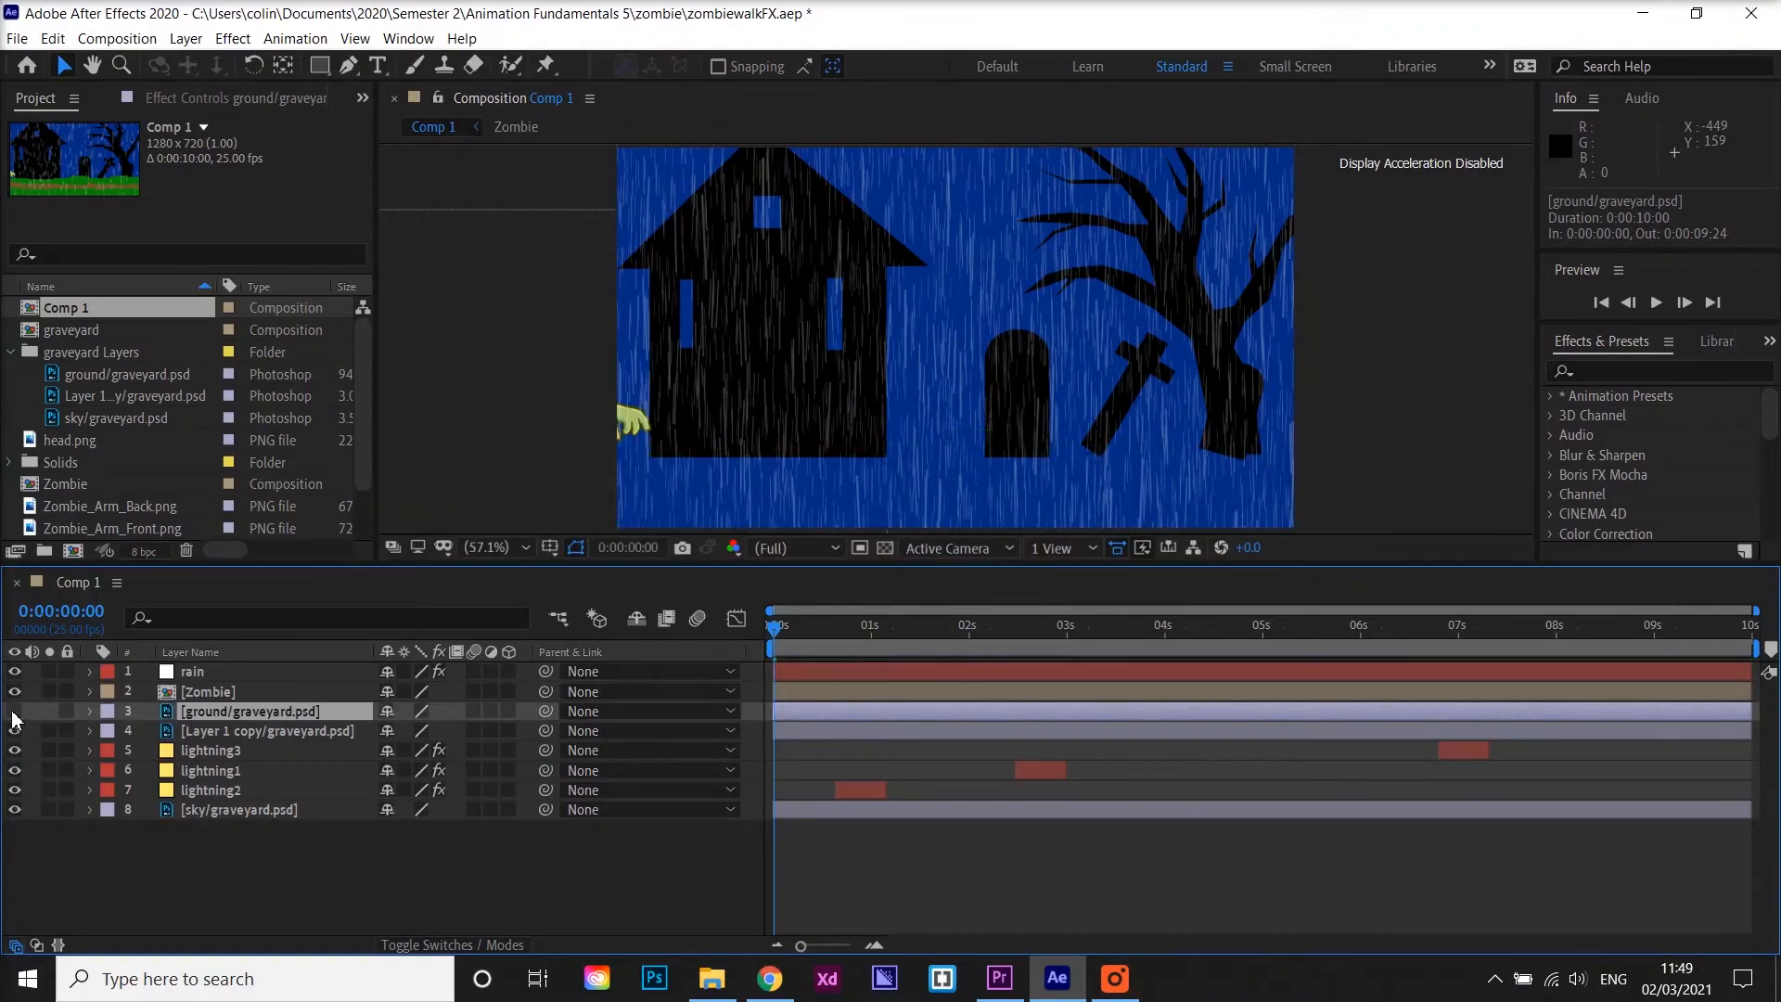
{"action": "left_click", "coordinate": [14, 712]}
{"action": "left_click", "coordinate": [14, 713]}
{"action": "left_click", "coordinate": [15, 731]}
{"action": "left_click", "coordinate": [16, 731]}
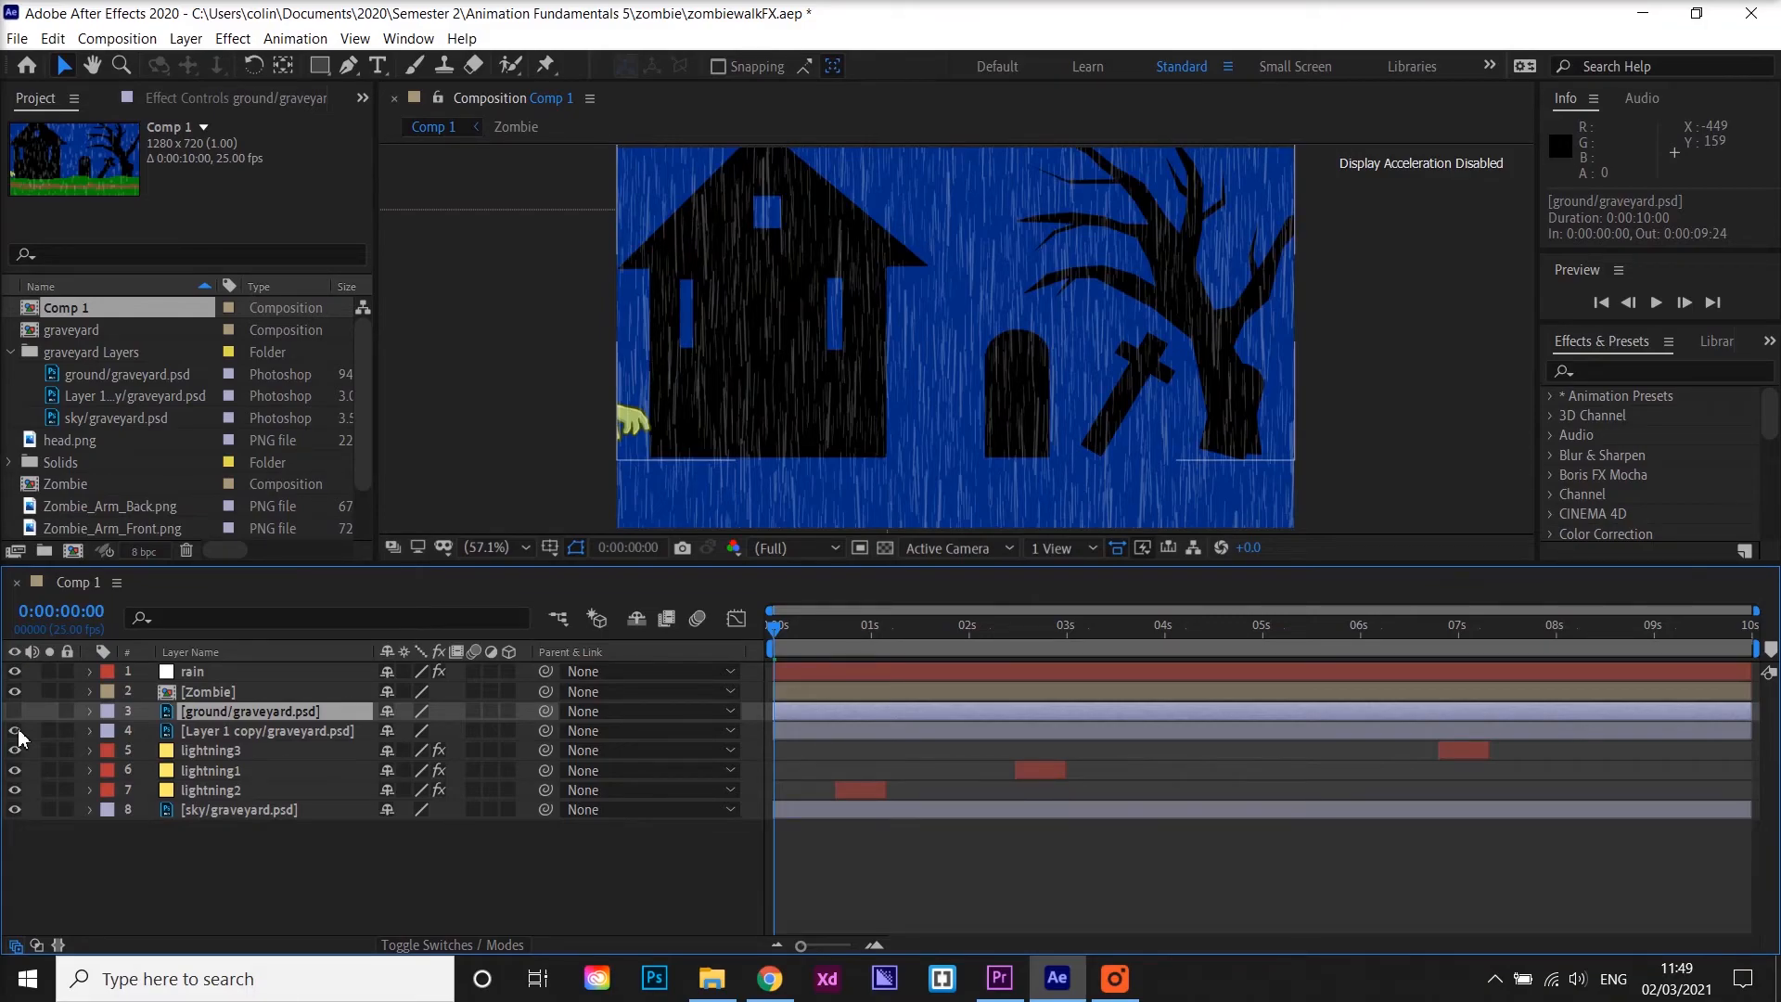
{"action": "left_click", "coordinate": [16, 731]}
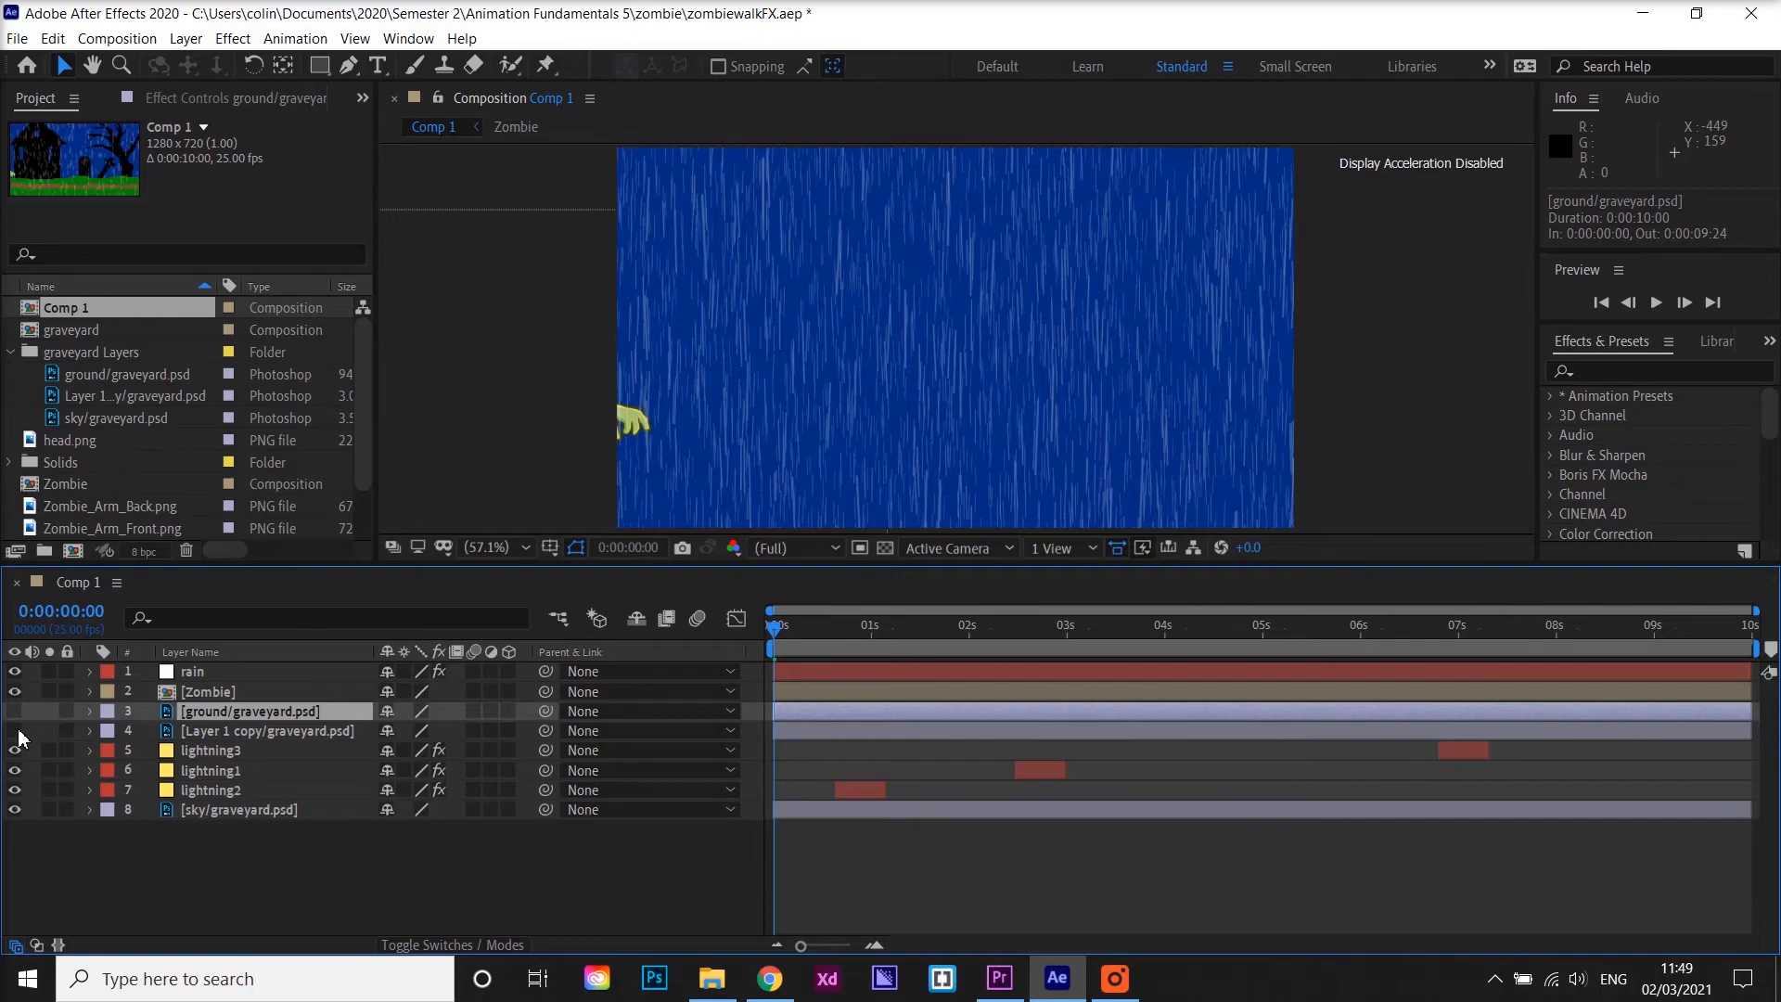
{"action": "left_click", "coordinate": [16, 809]}
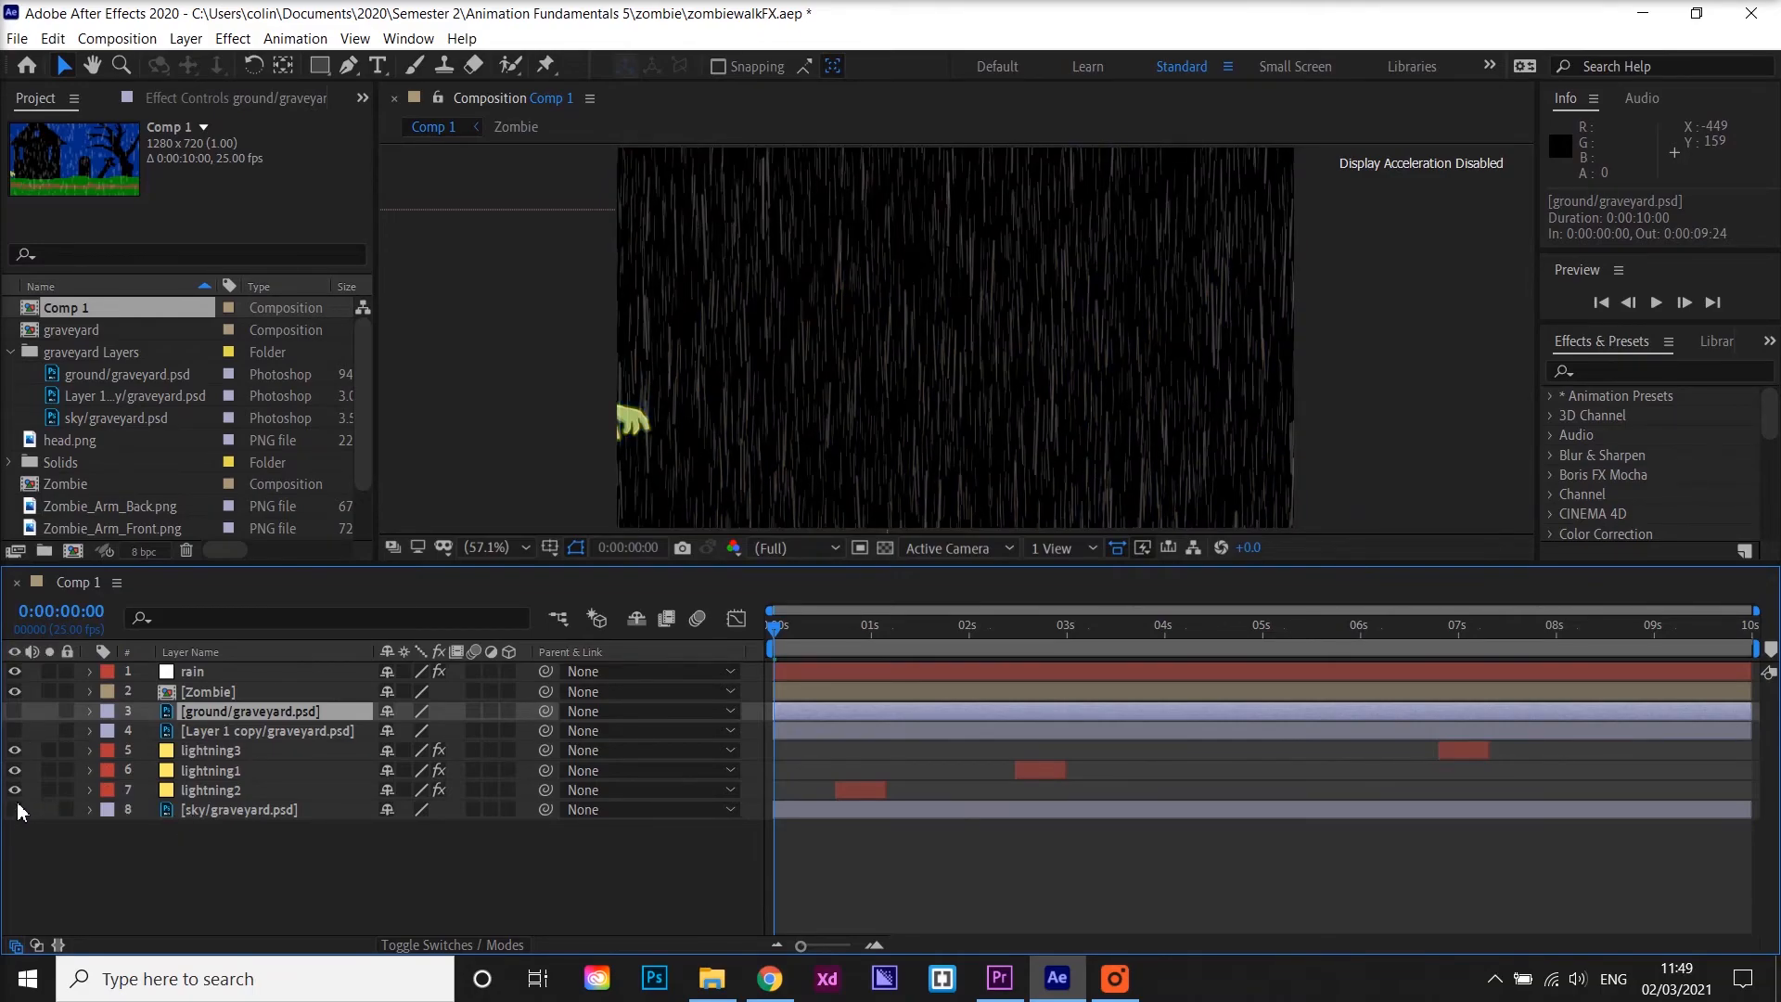
{"action": "left_click", "coordinate": [15, 811]}
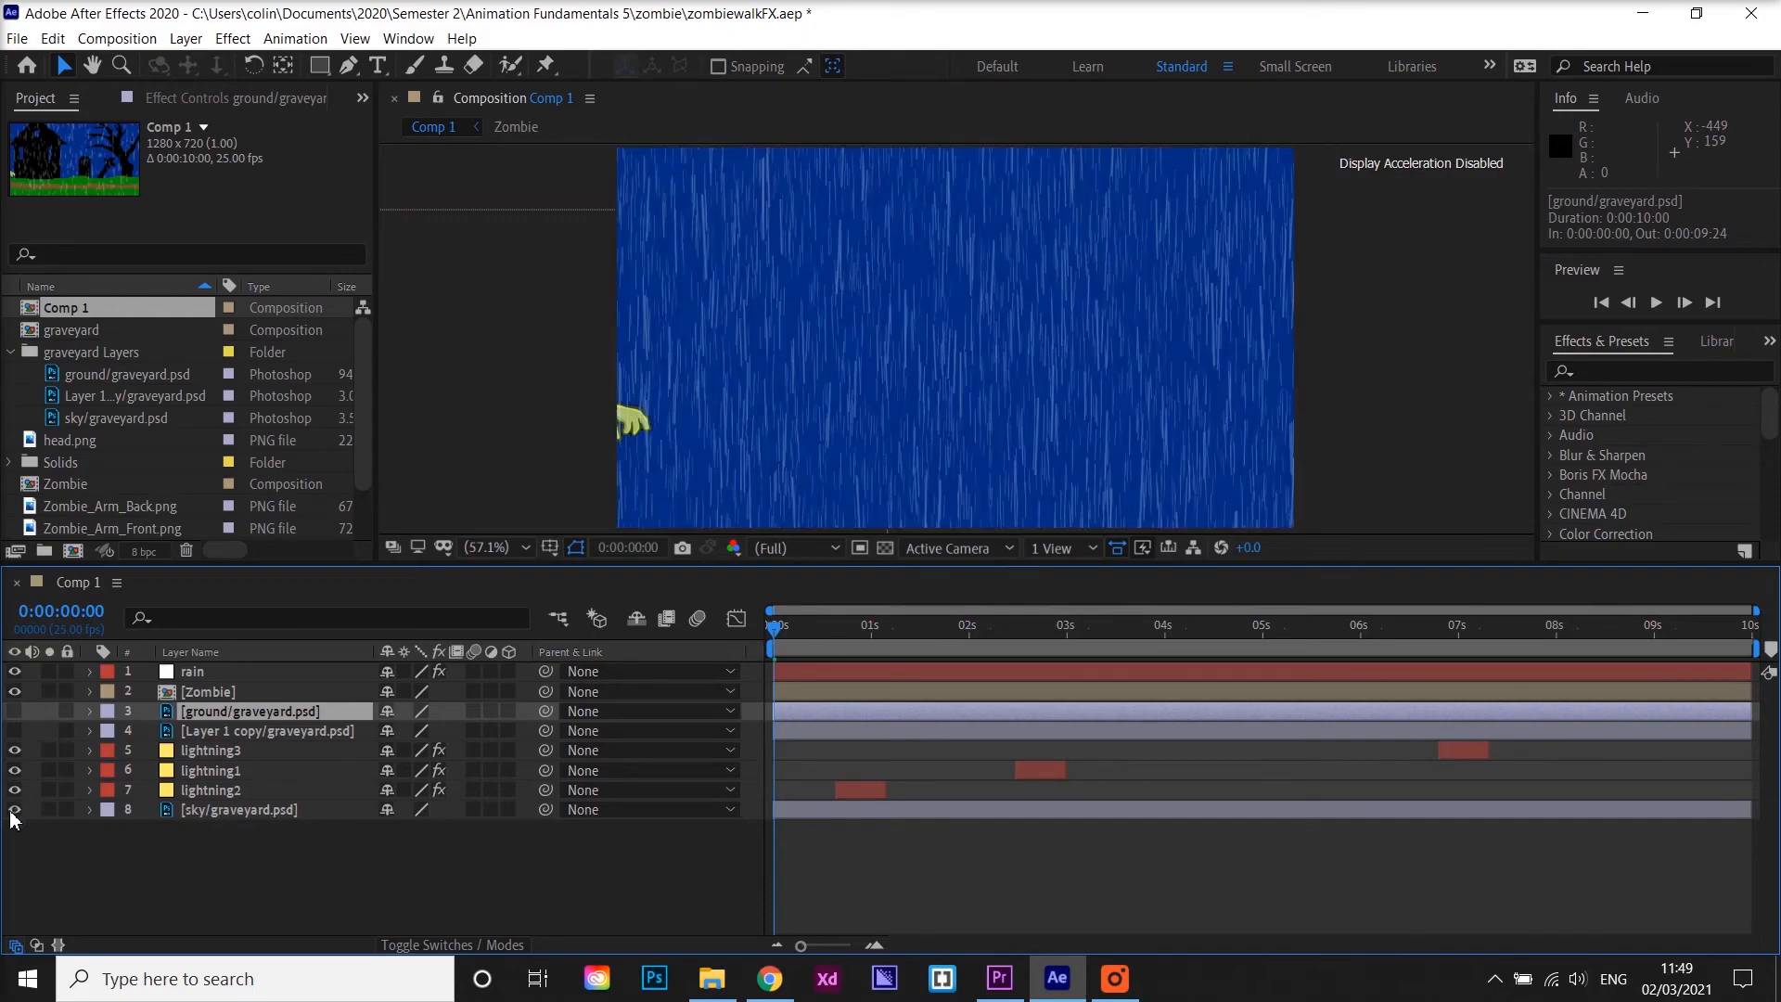
{"action": "left_click", "coordinate": [15, 731]}
{"action": "left_click", "coordinate": [15, 711]}
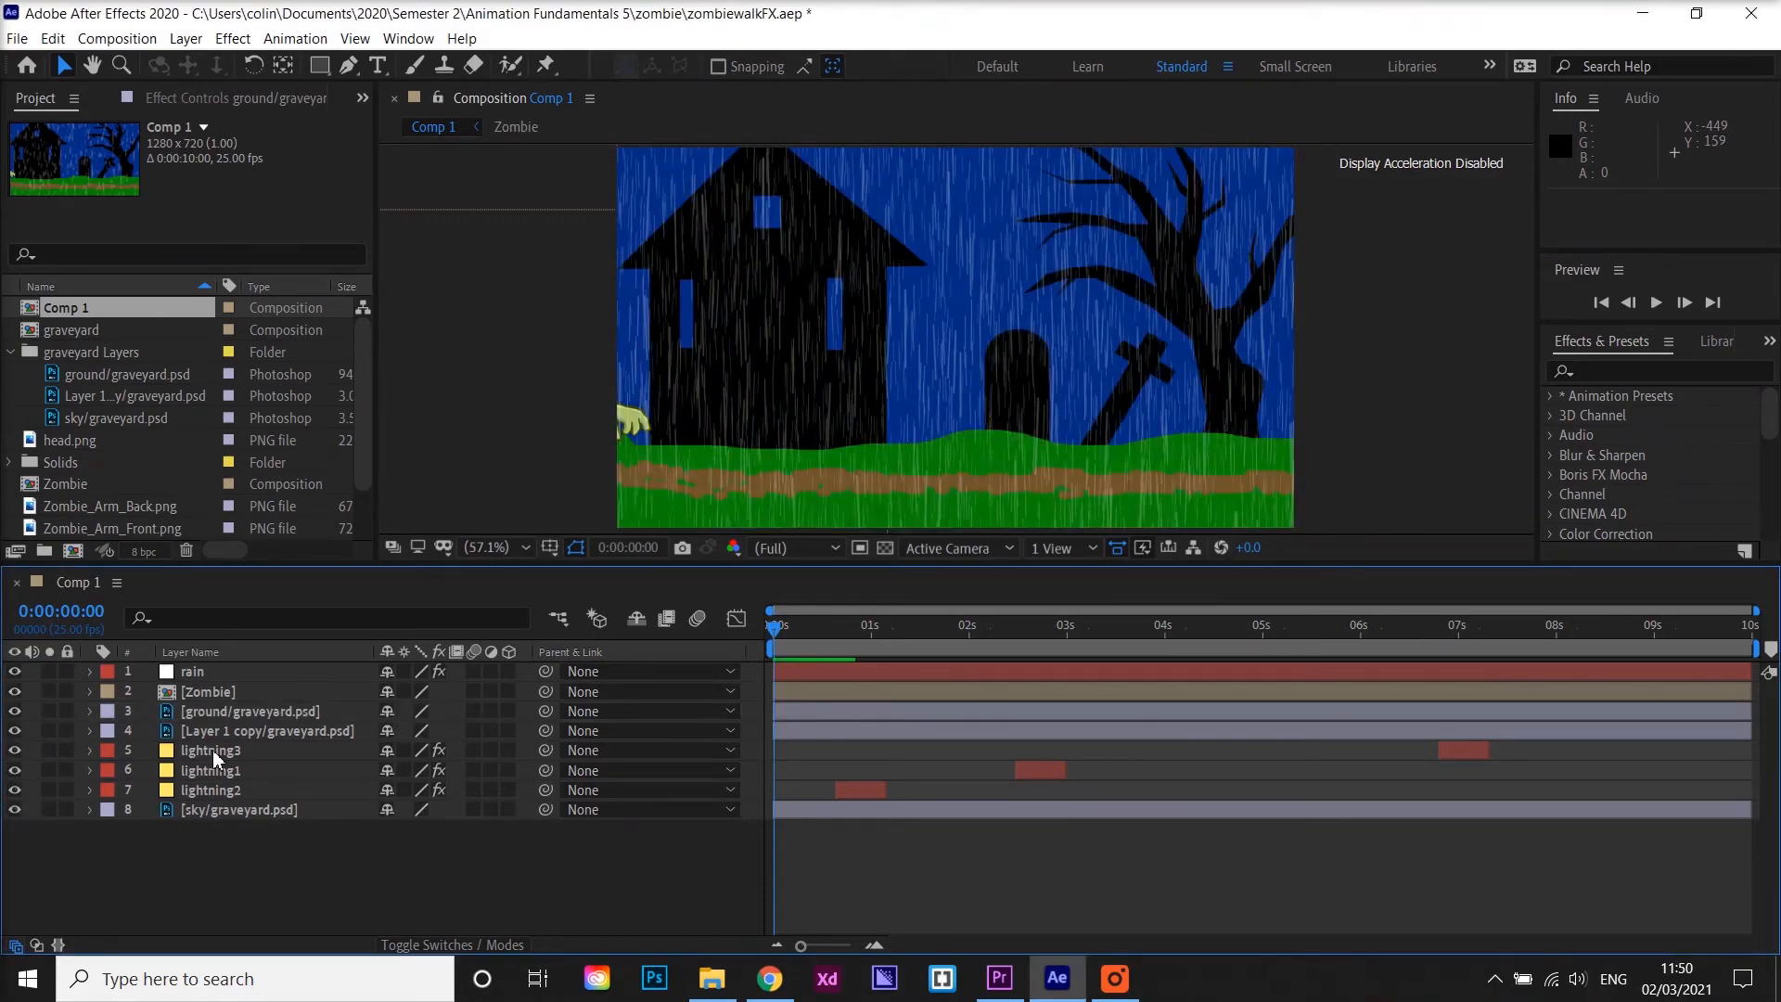
Select the lightning3 layer, scrub to a lightning flash, and locate the Advanced Lightning effect among the Generate effects
{"action": "left_click", "coordinate": [214, 749]}
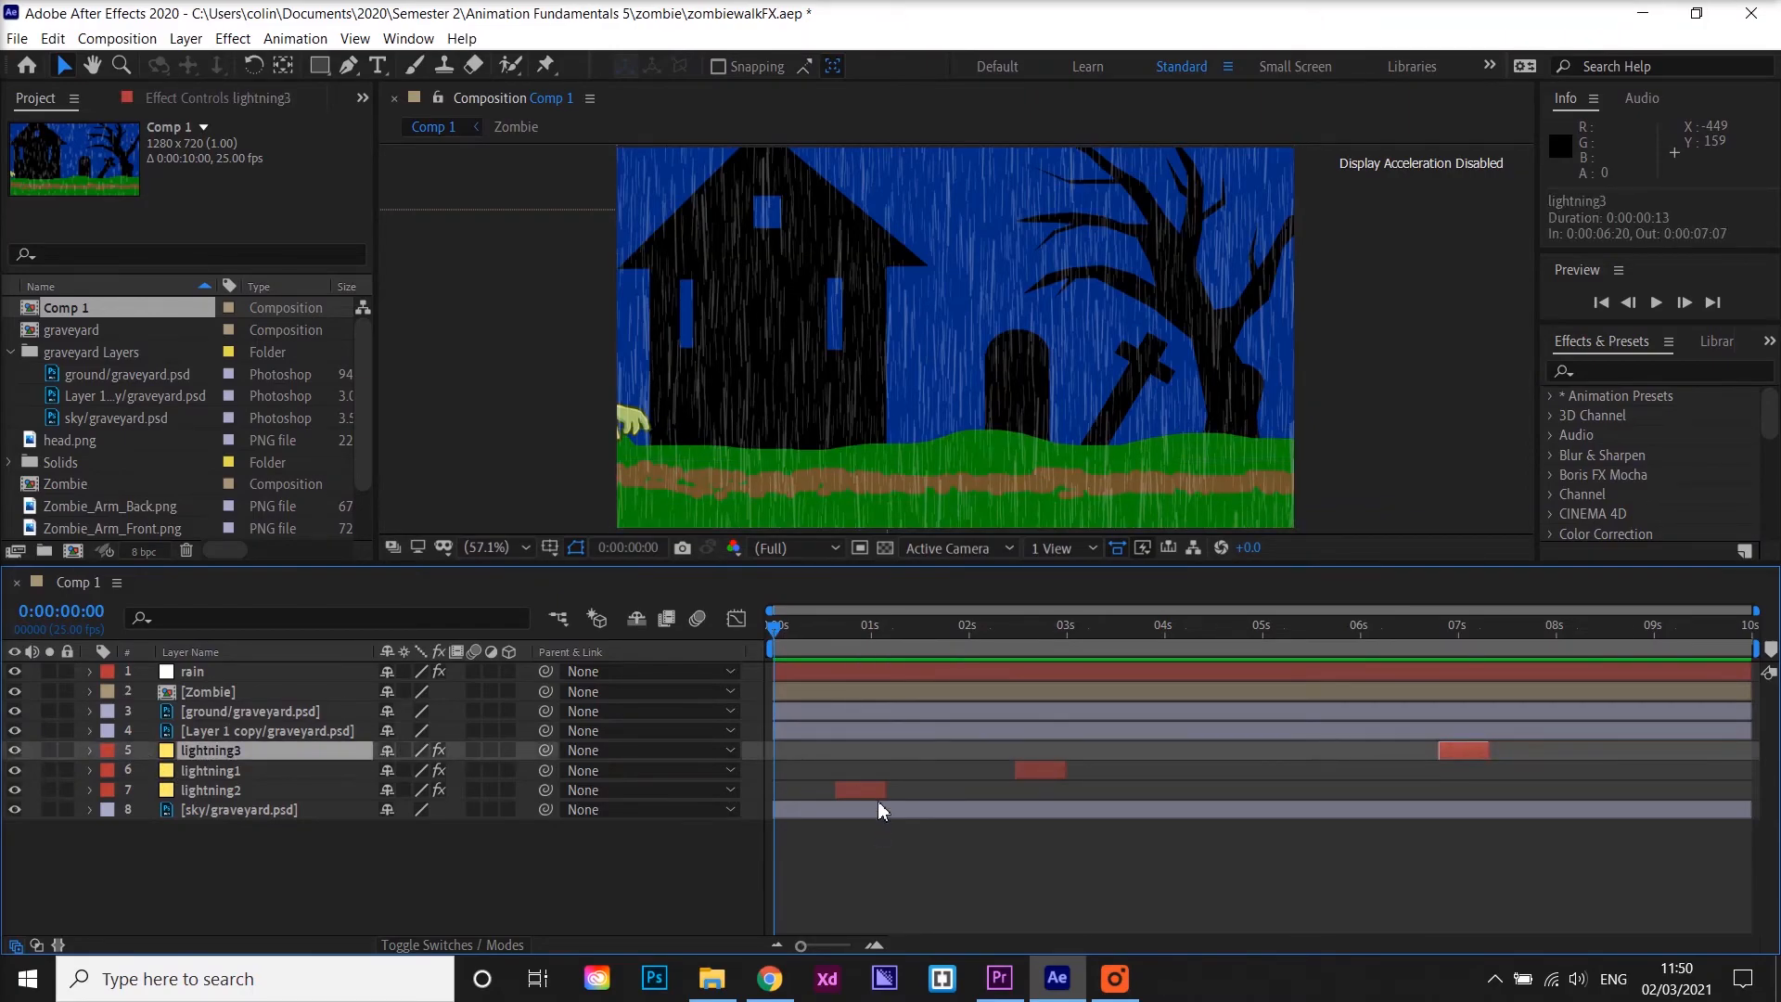
{"action": "left_click_drag", "start_coordinate": [777, 632], "coordinate": [863, 664]}
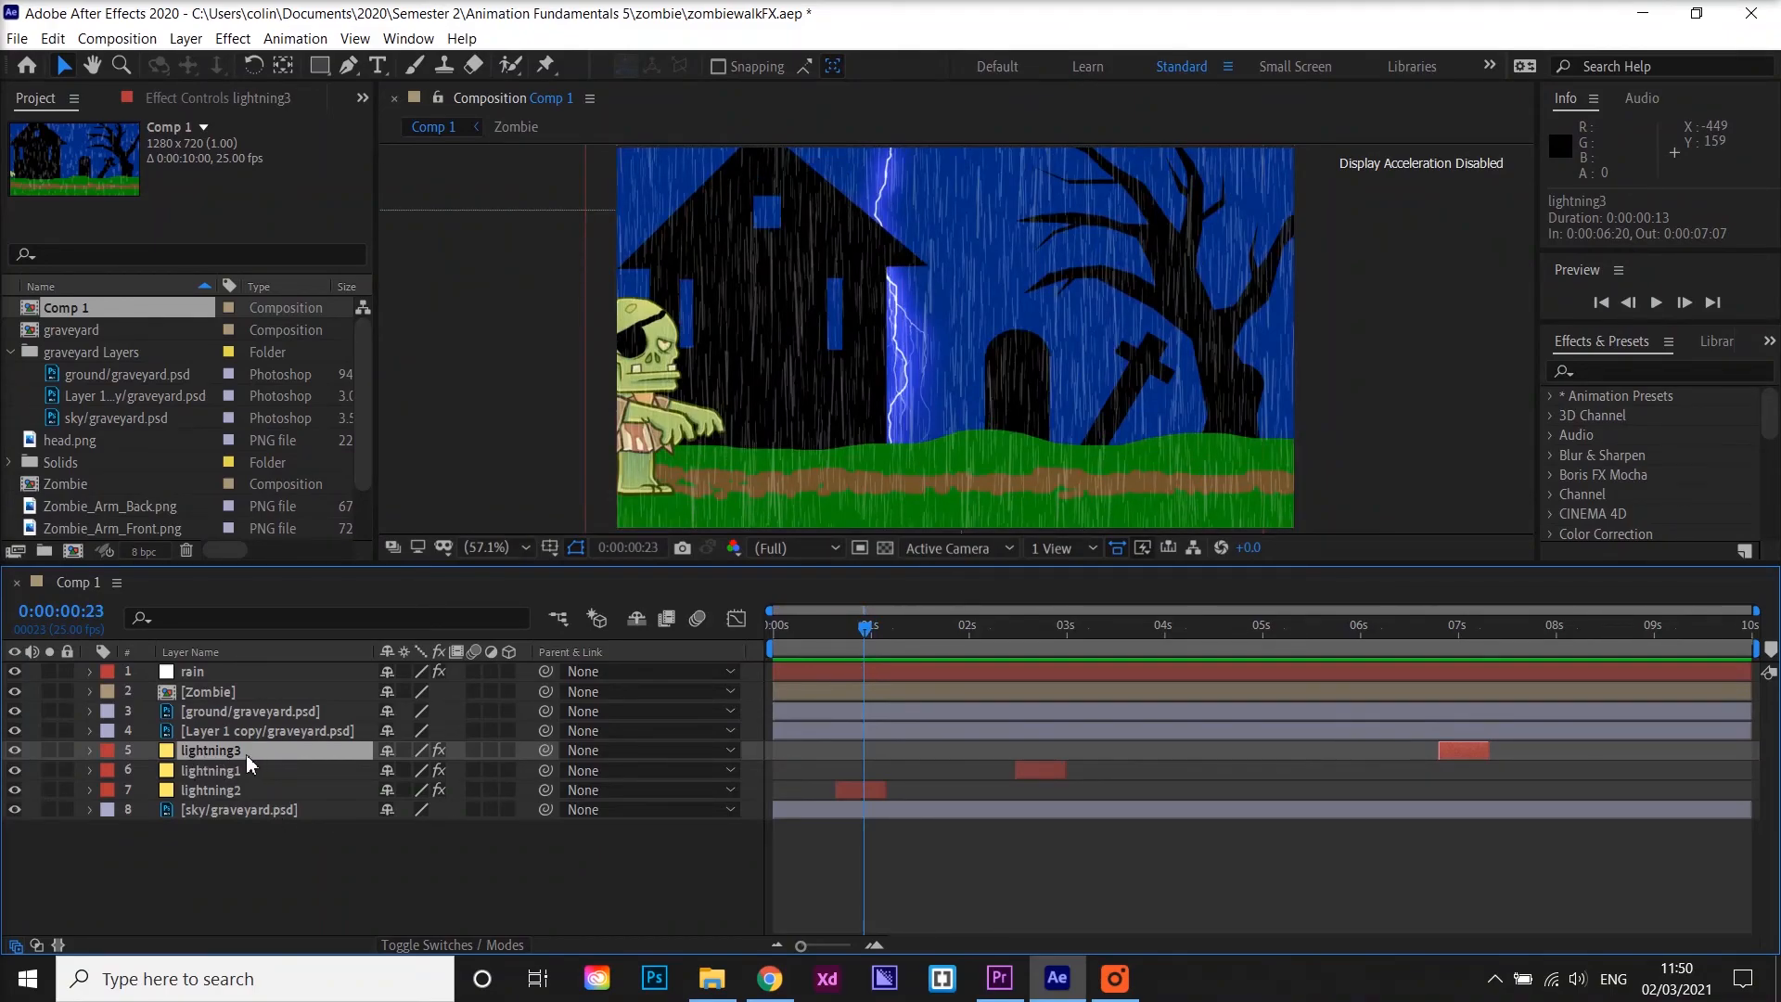
{"action": "left_click", "coordinate": [233, 39]}
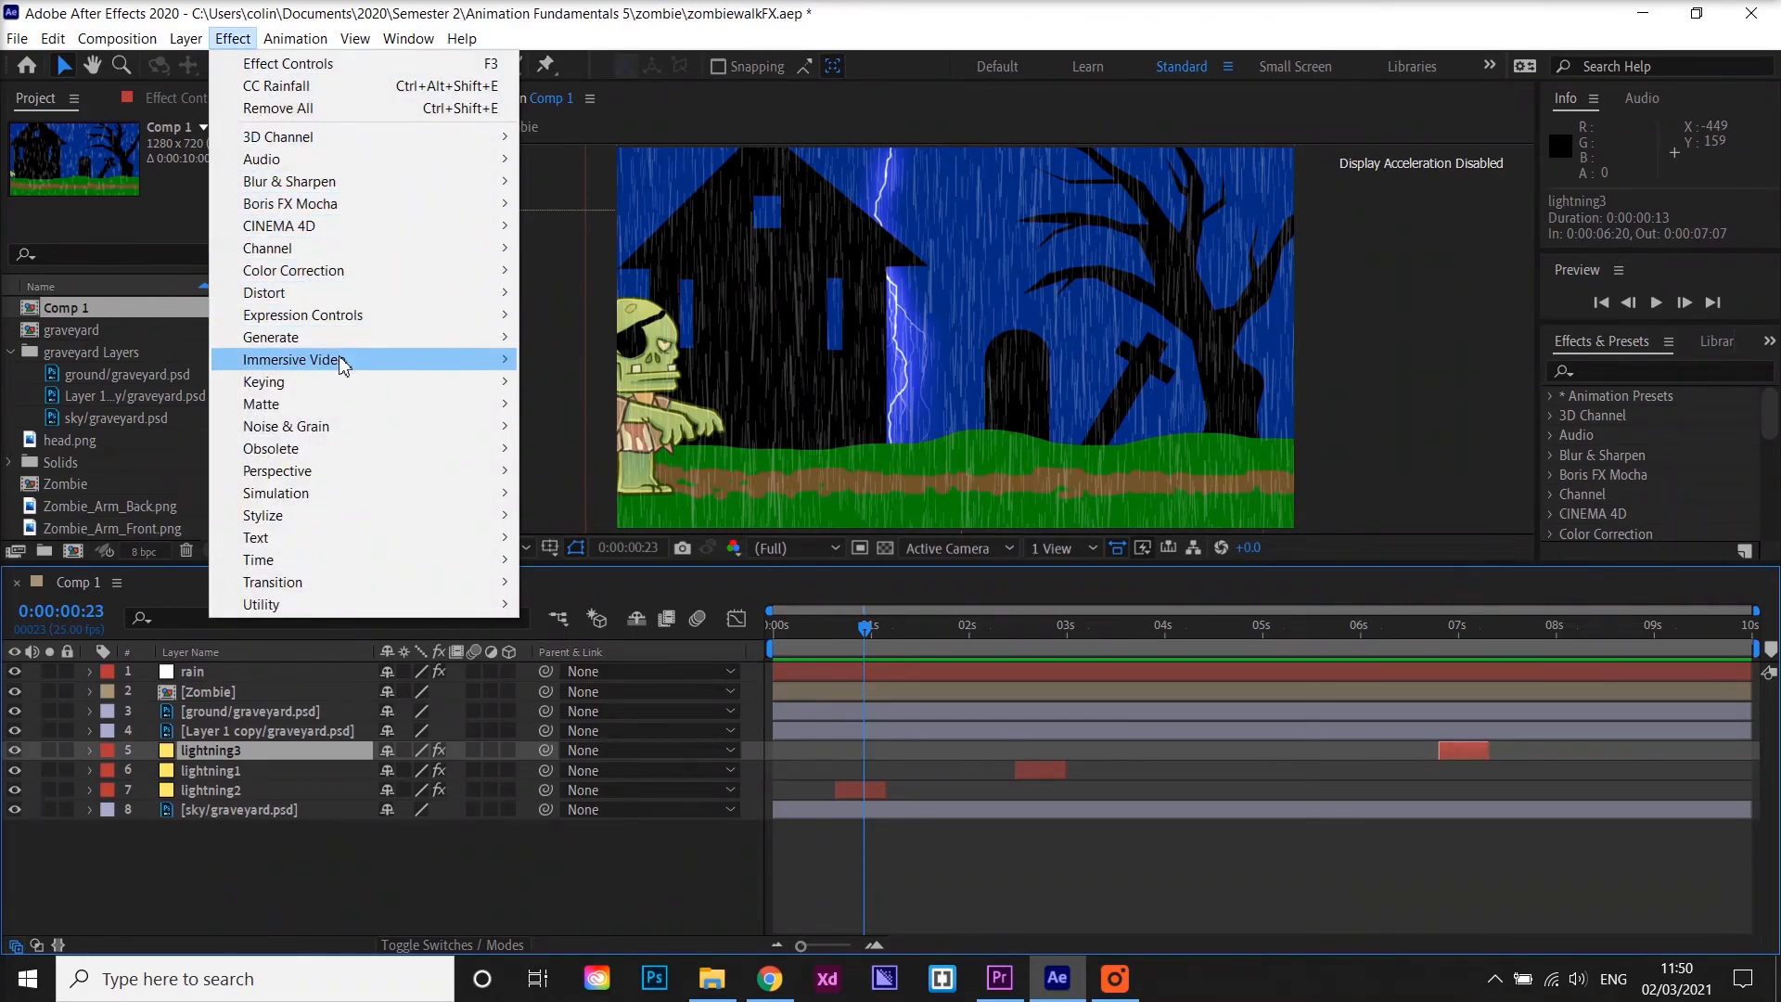
{"action": "mouse_move", "coordinate": [326, 340]}
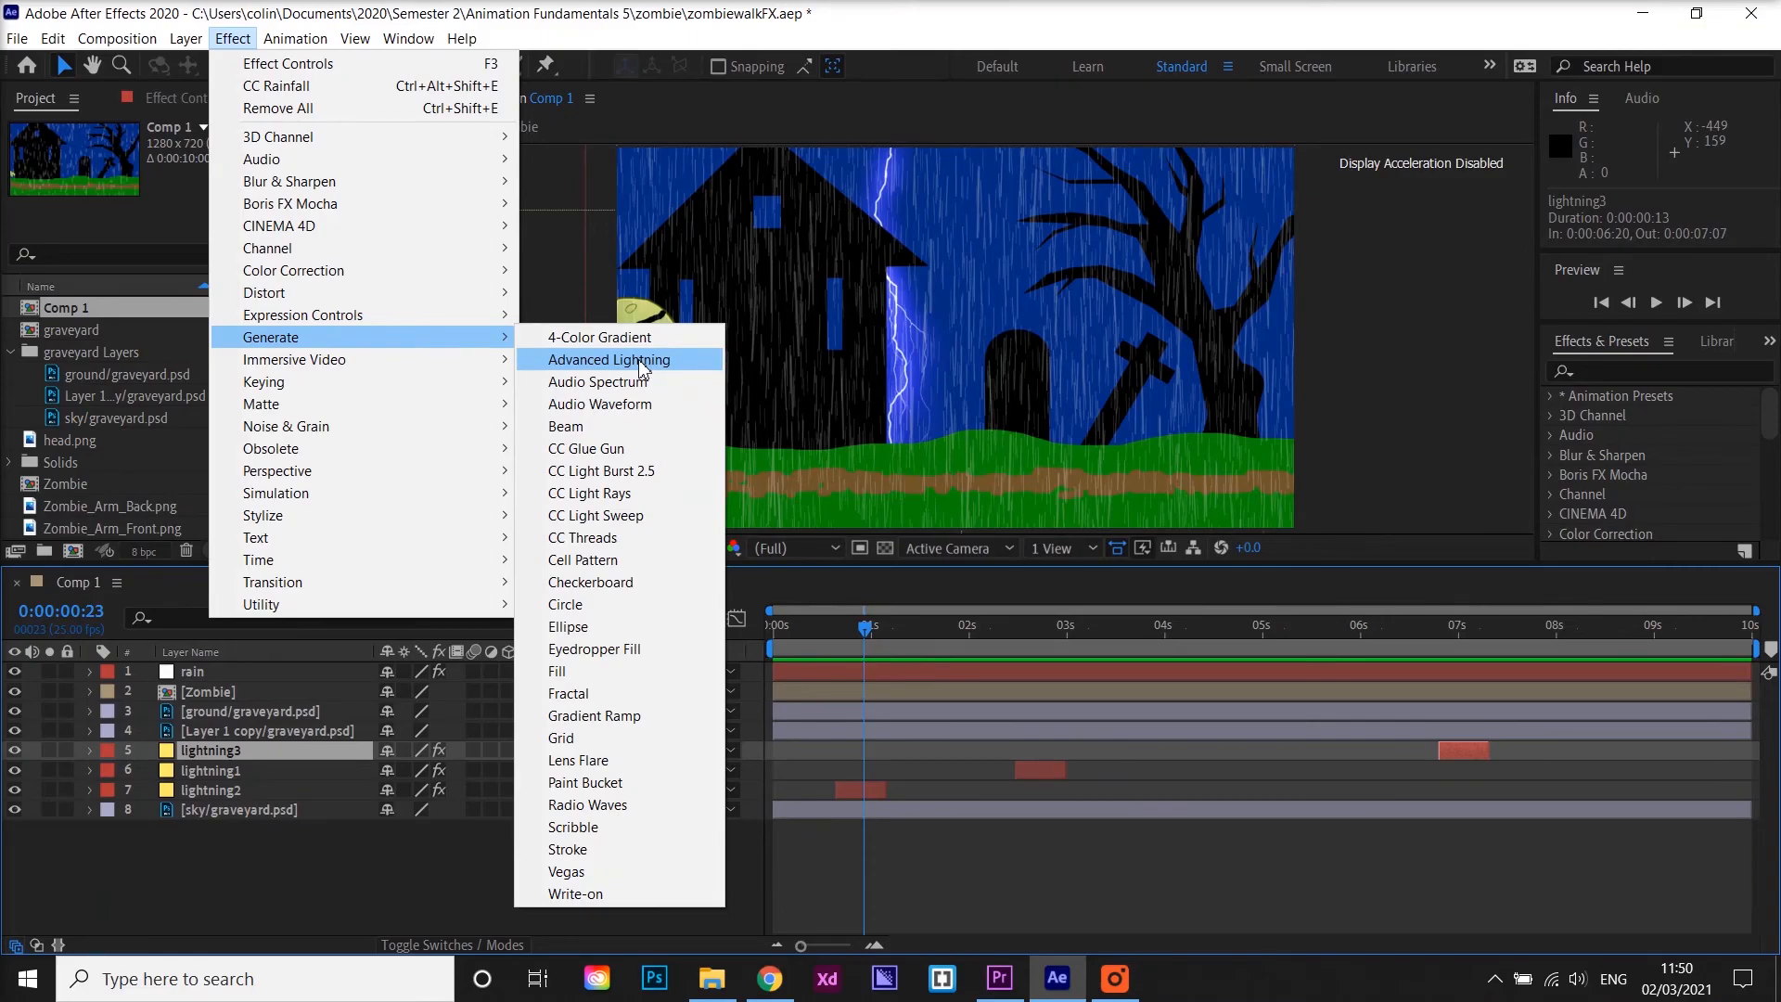
Return the time indicator to the start and play a preview of the full scene with lightning
{"action": "left_click", "coordinate": [865, 632]}
{"action": "left_click_drag", "start_coordinate": [865, 632], "coordinate": [757, 620]}
{"action": "key", "text": "space"}
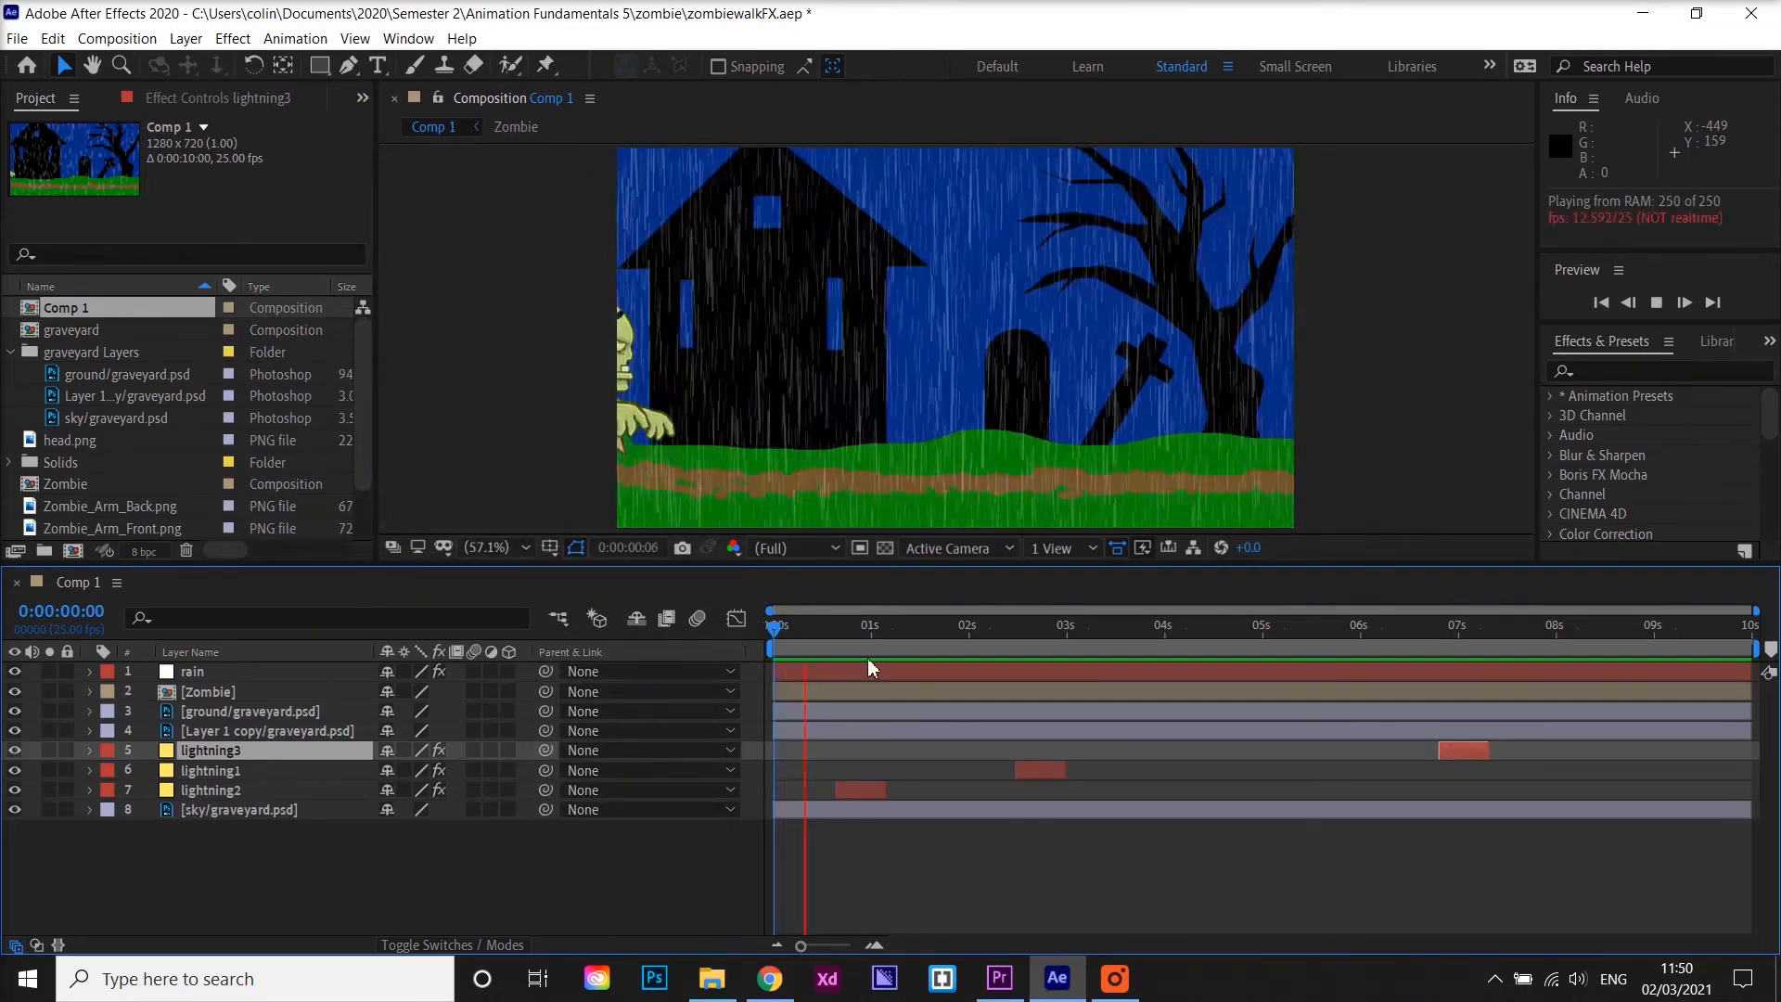